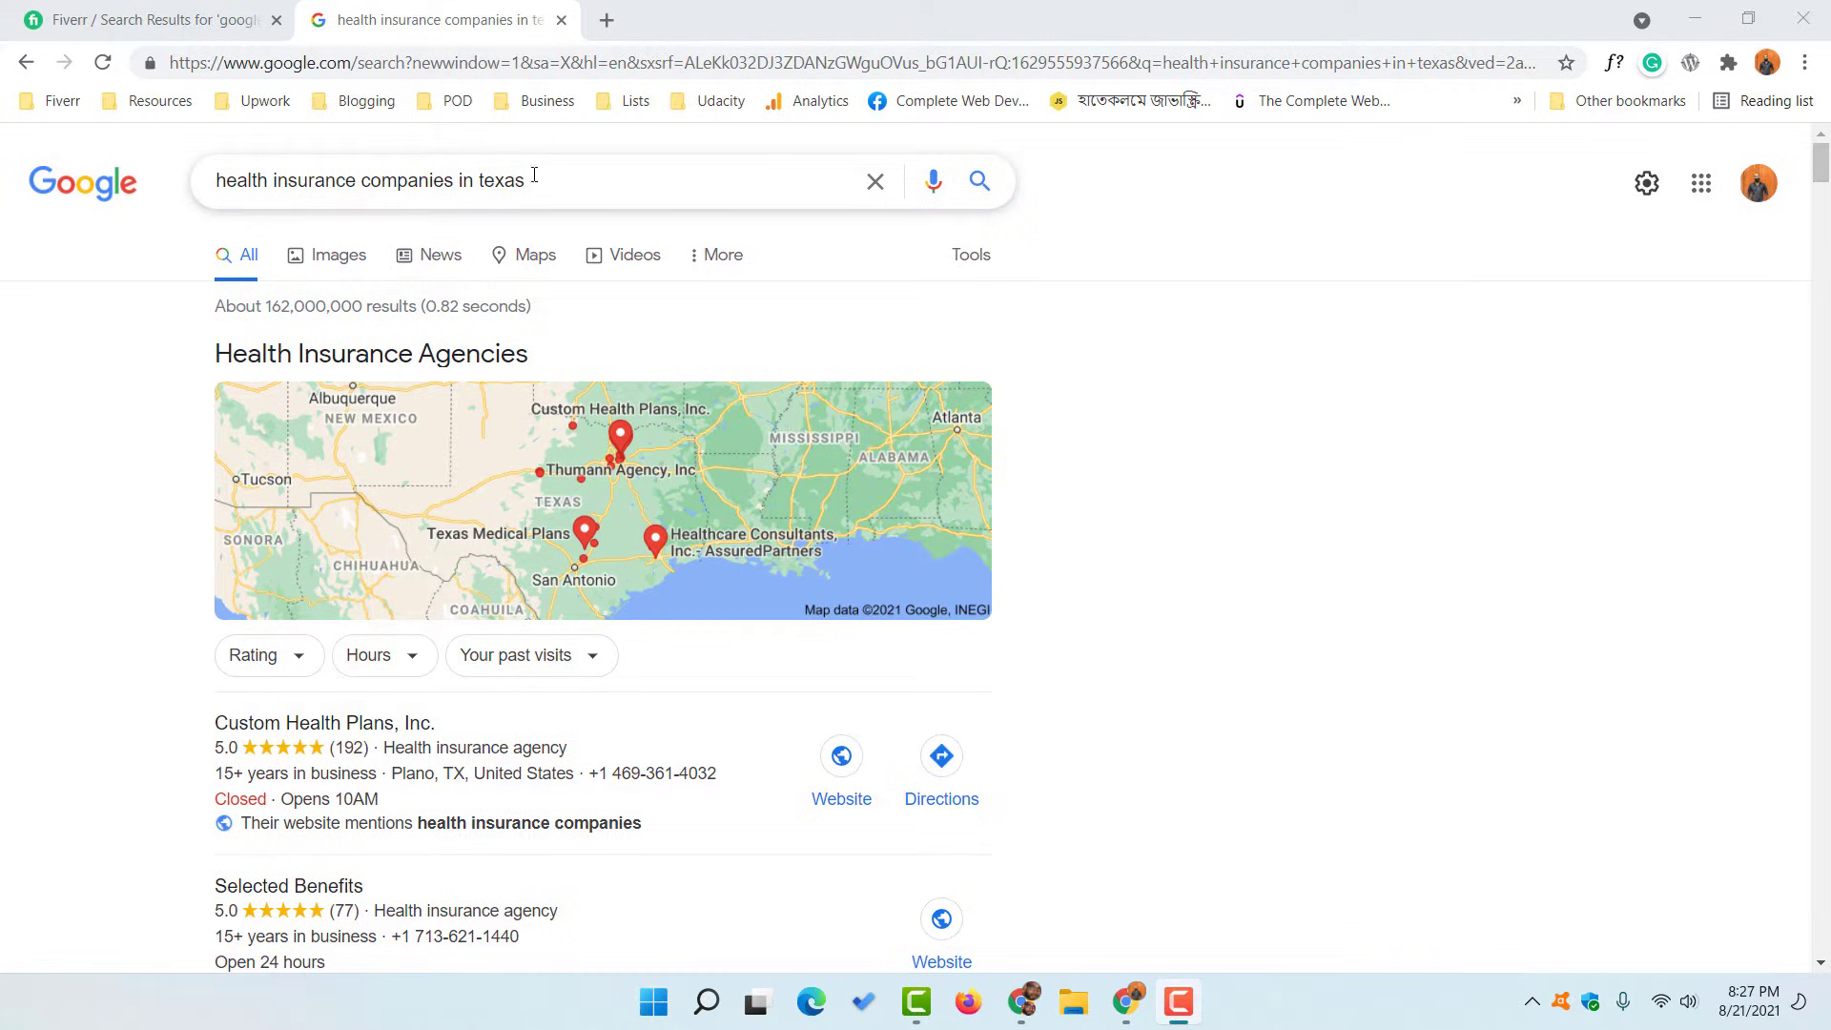
Open the full list of Texas health insurance local listings.
{"action": "scroll", "coordinate": [156, 675], "scroll_direction": "down", "scroll_amount": 2}
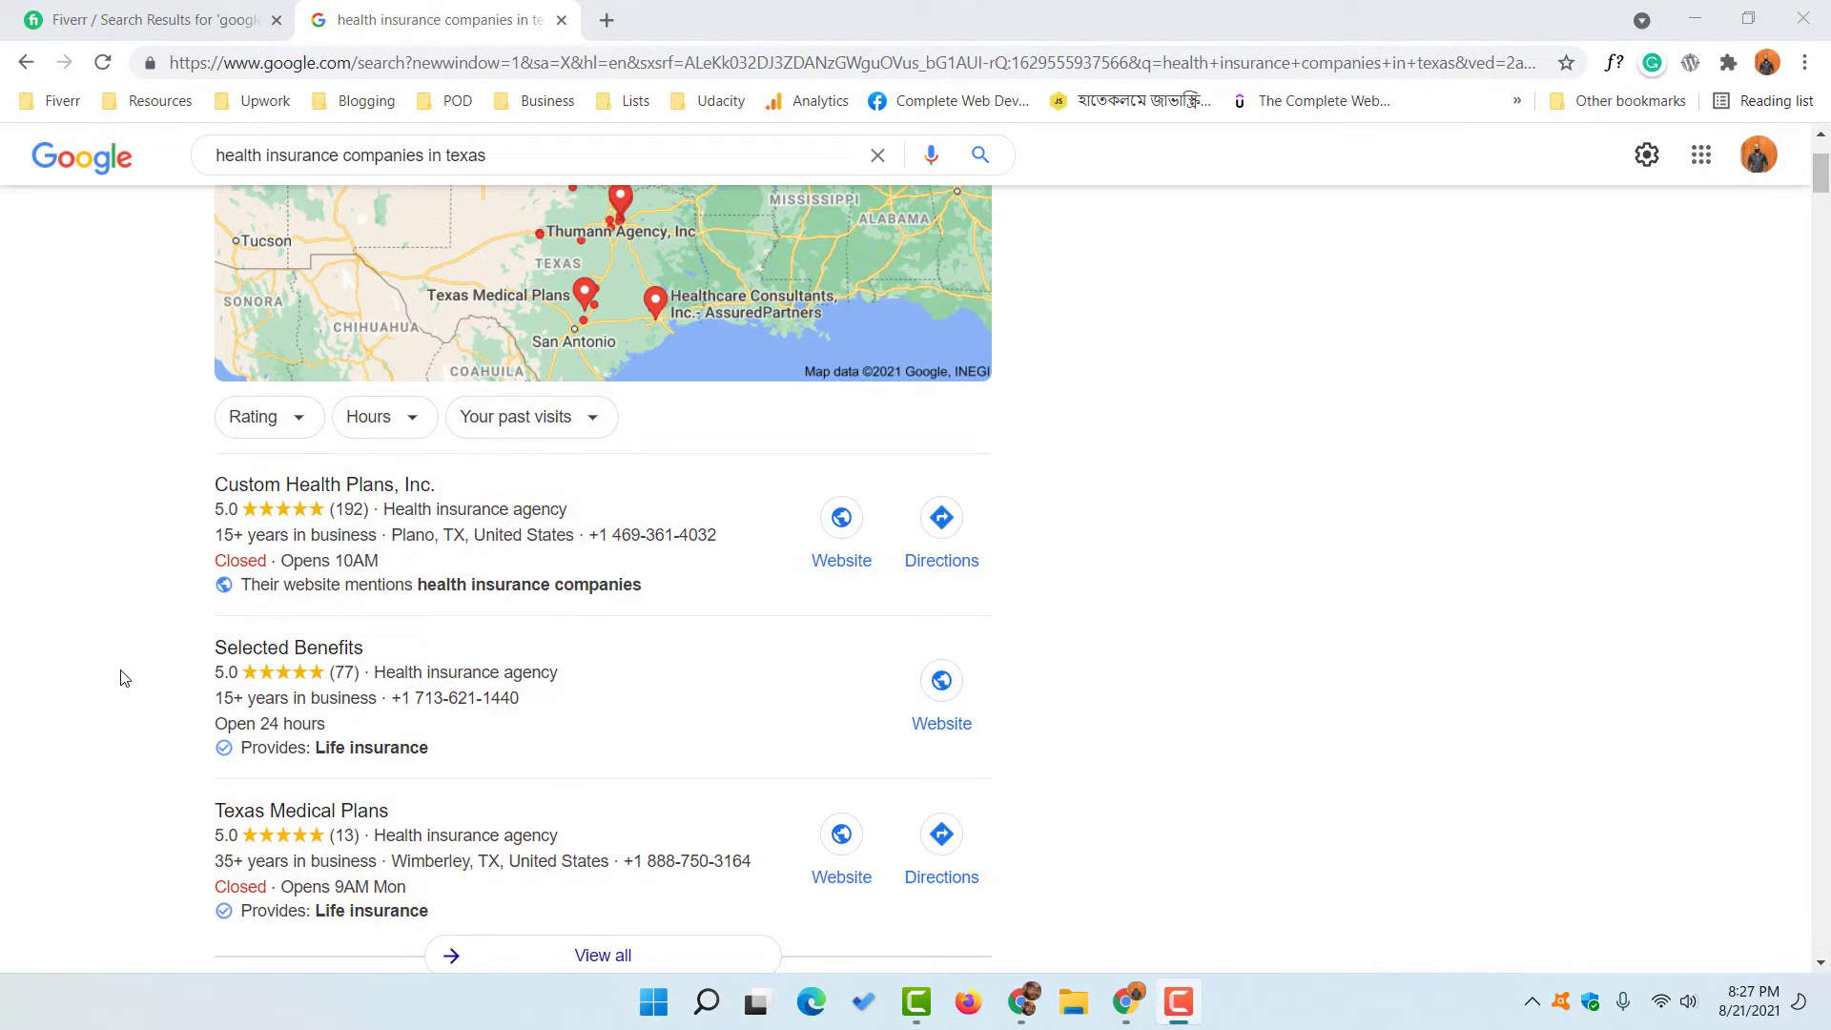
{"action": "scroll", "coordinate": [125, 675], "scroll_direction": "down", "scroll_amount": 1}
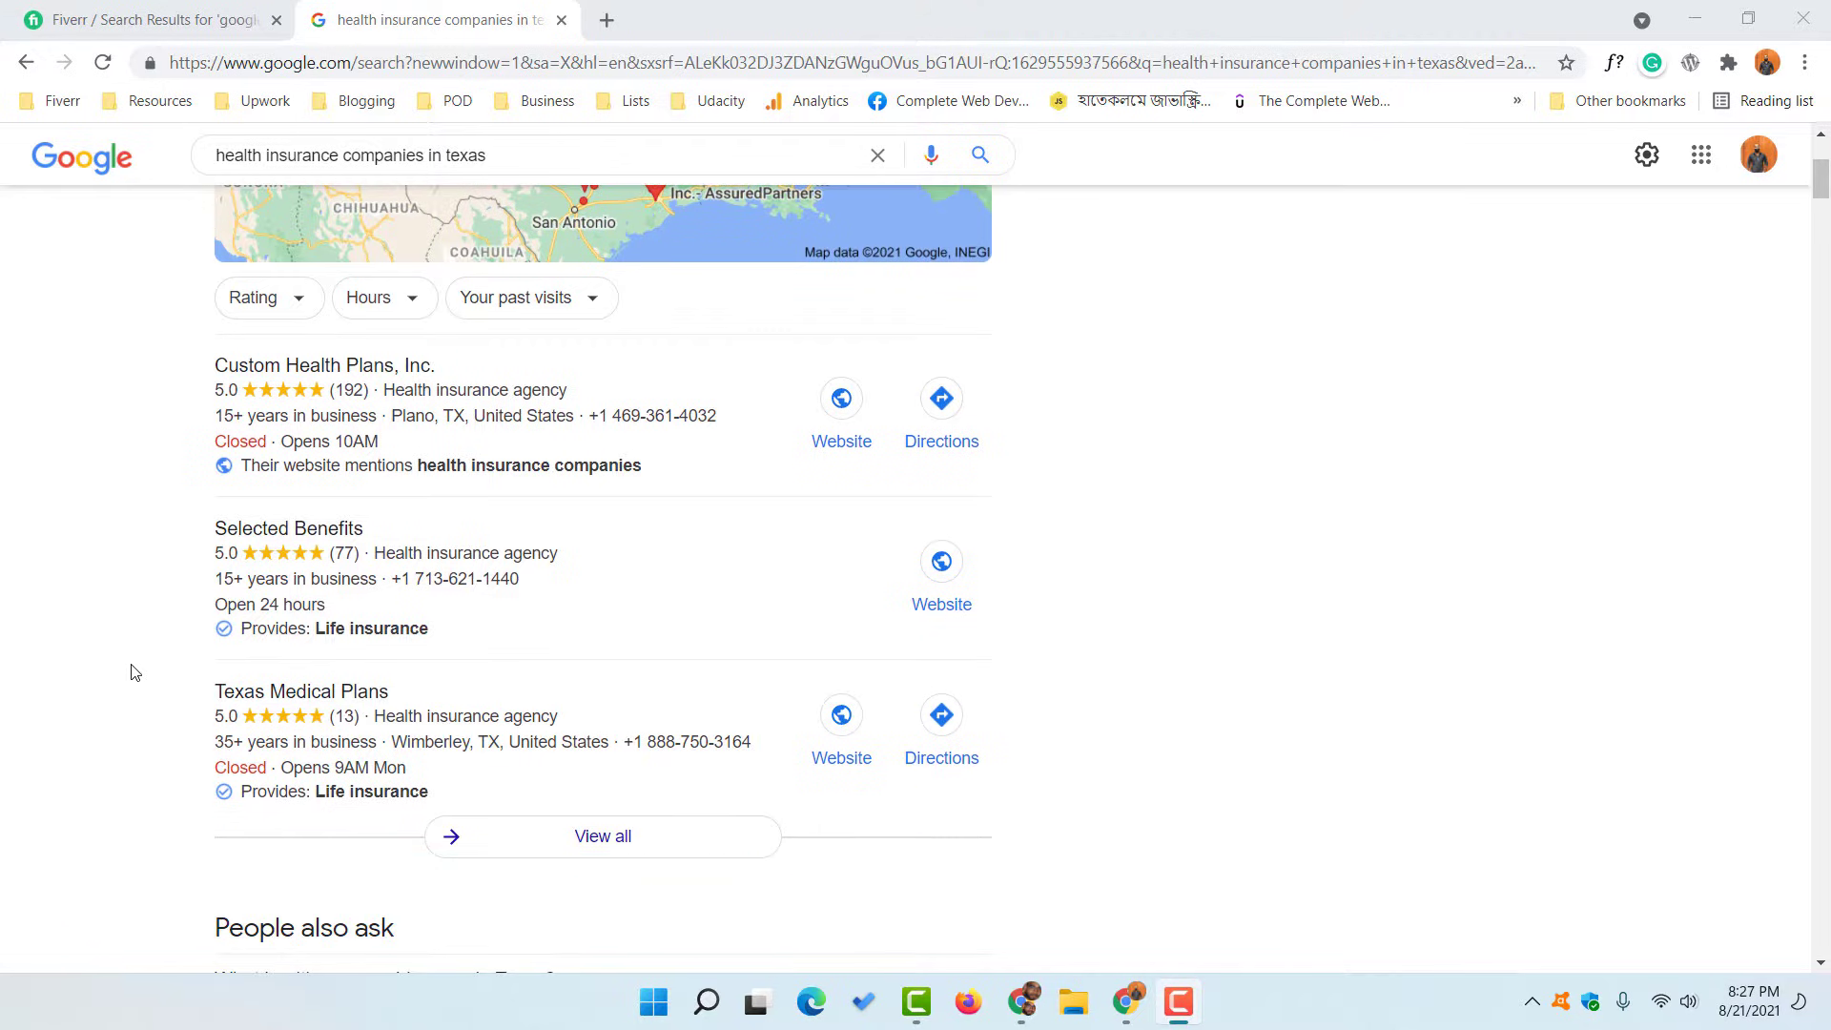
{"action": "left_click", "coordinate": [592, 847]}
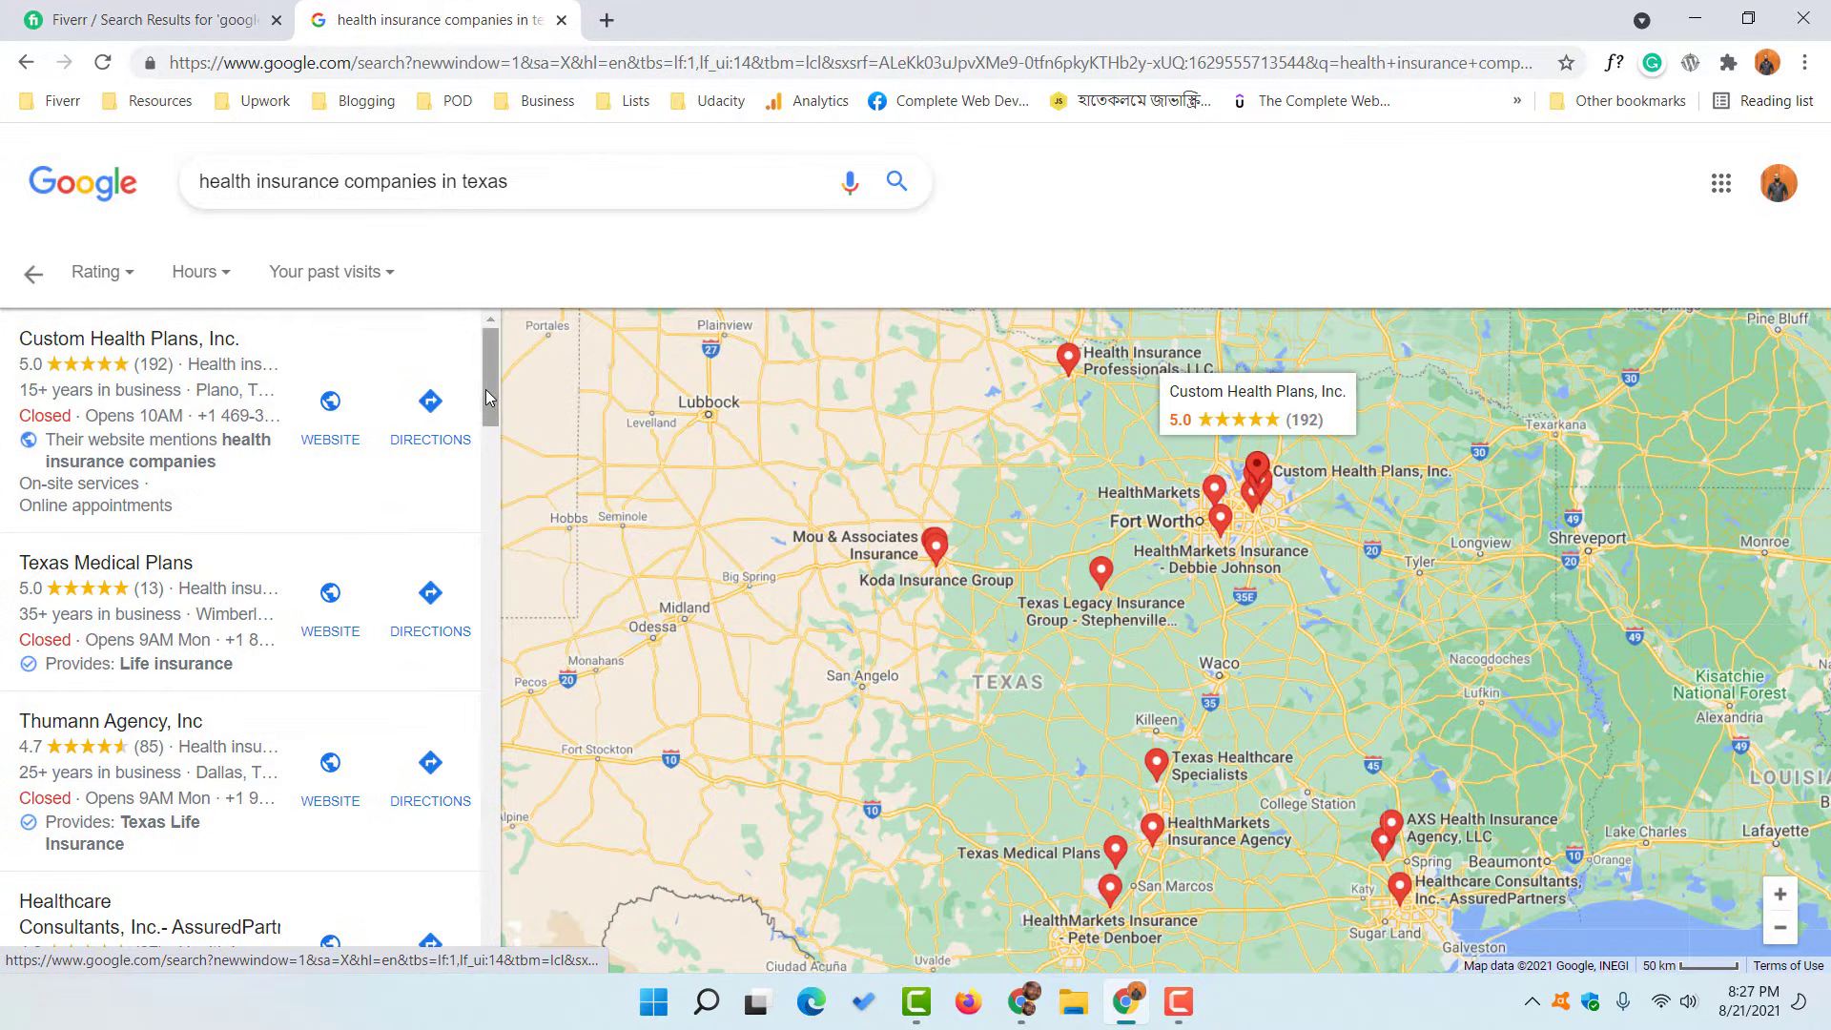
Jump to page 10 of the local listings, then open a new blank tab.
{"action": "left_click_drag", "start_coordinate": [488, 409], "coordinate": [489, 927]}
{"action": "scroll", "coordinate": [81, 467], "scroll_direction": "up", "scroll_amount": 3}
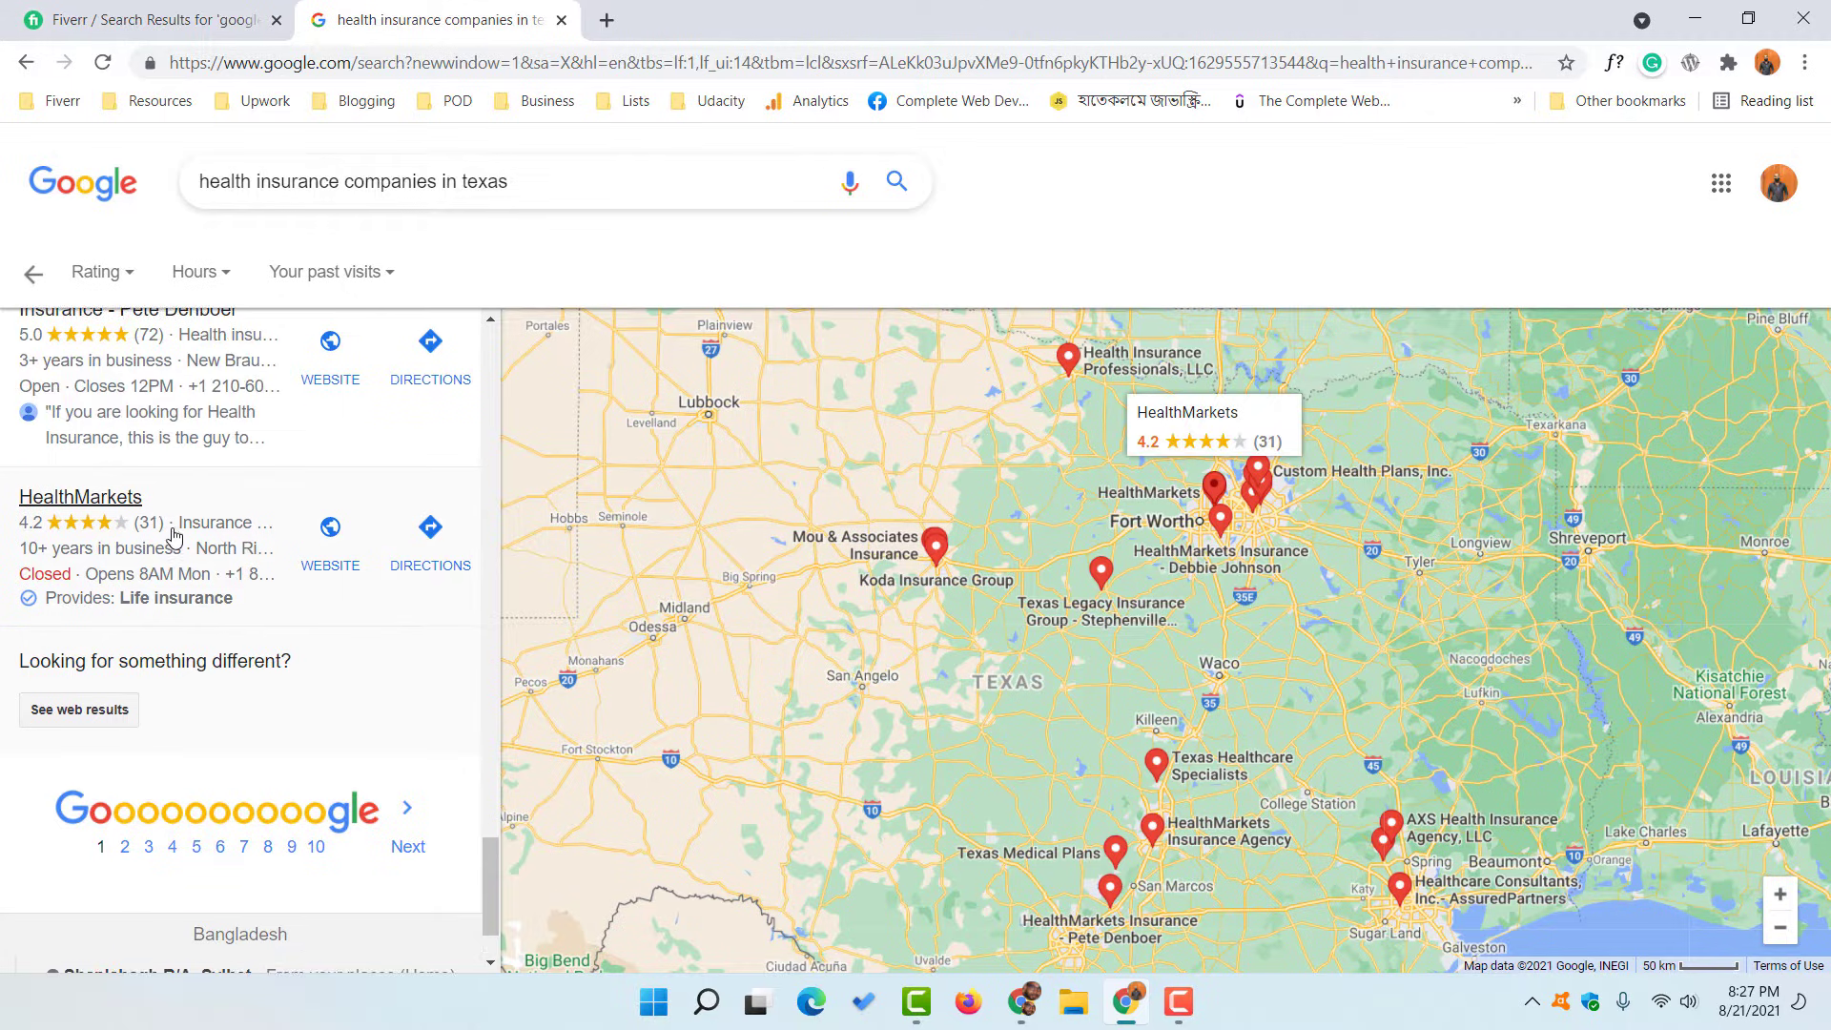
{"action": "scroll", "coordinate": [204, 474], "scroll_direction": "down", "scroll_amount": 2}
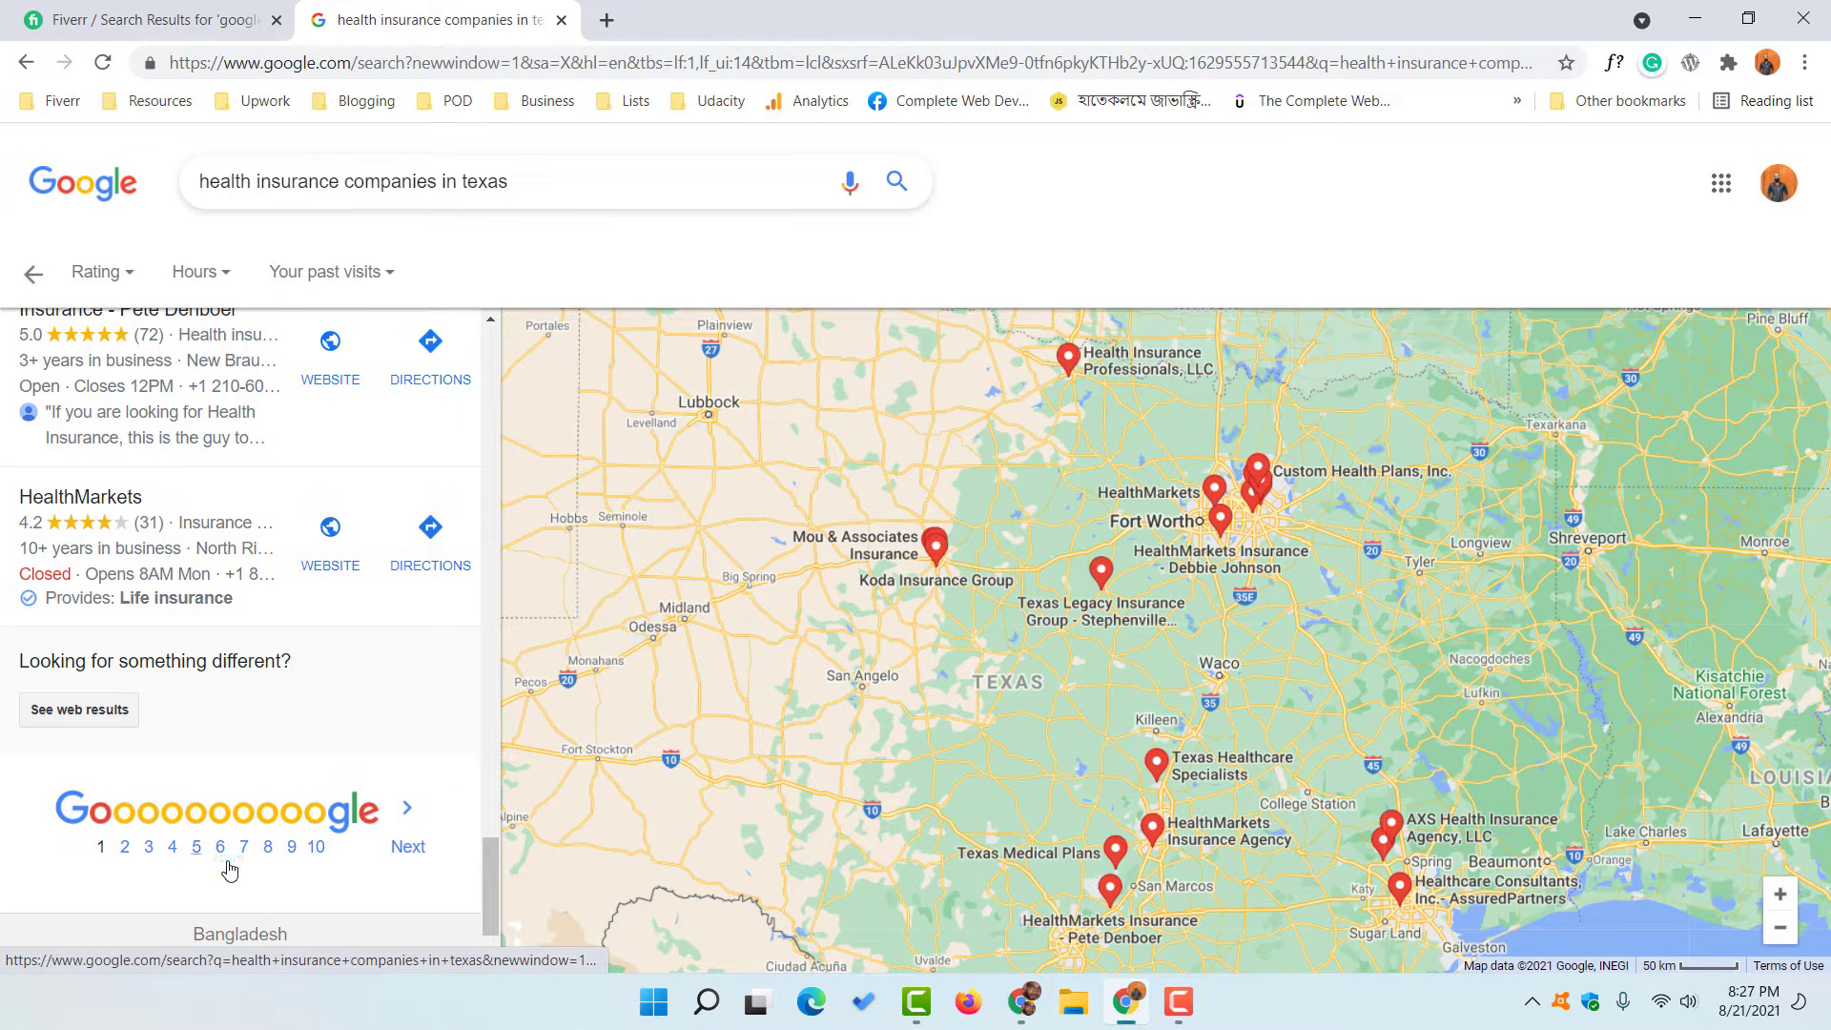
{"action": "left_click", "coordinate": [316, 849]}
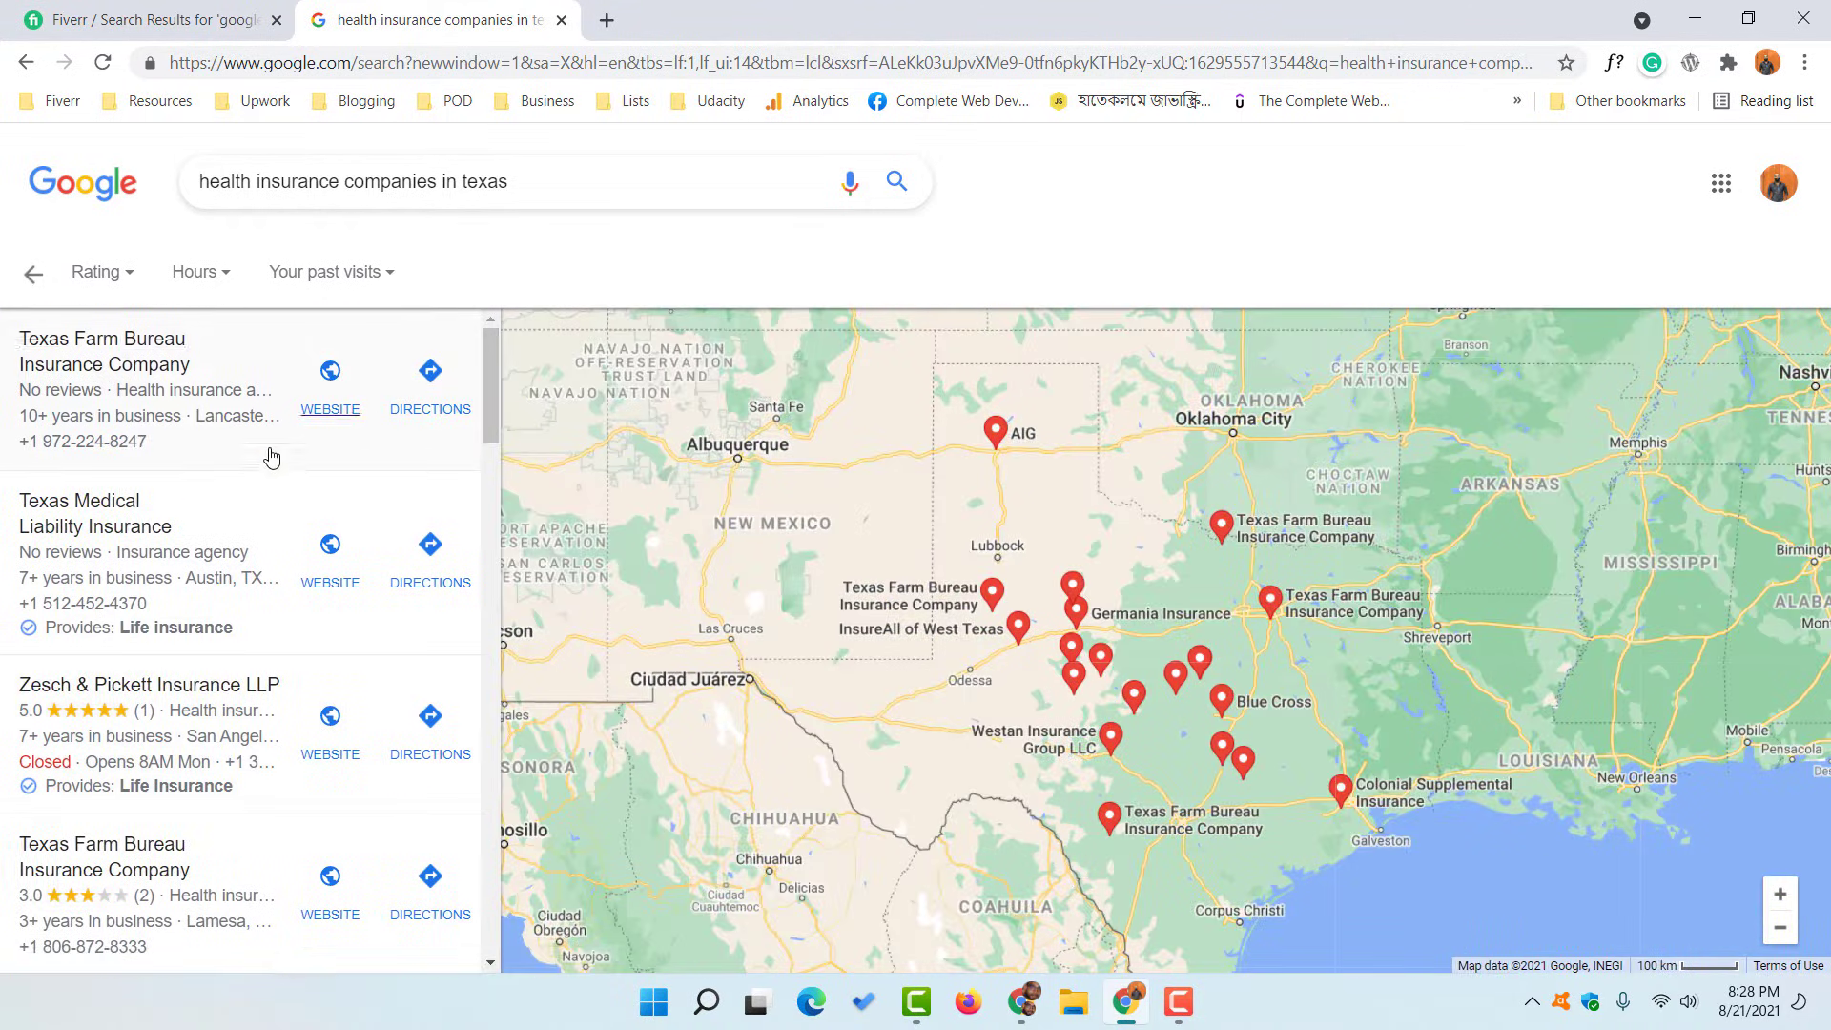
{"action": "left_click_drag", "start_coordinate": [489, 410], "coordinate": [495, 916]}
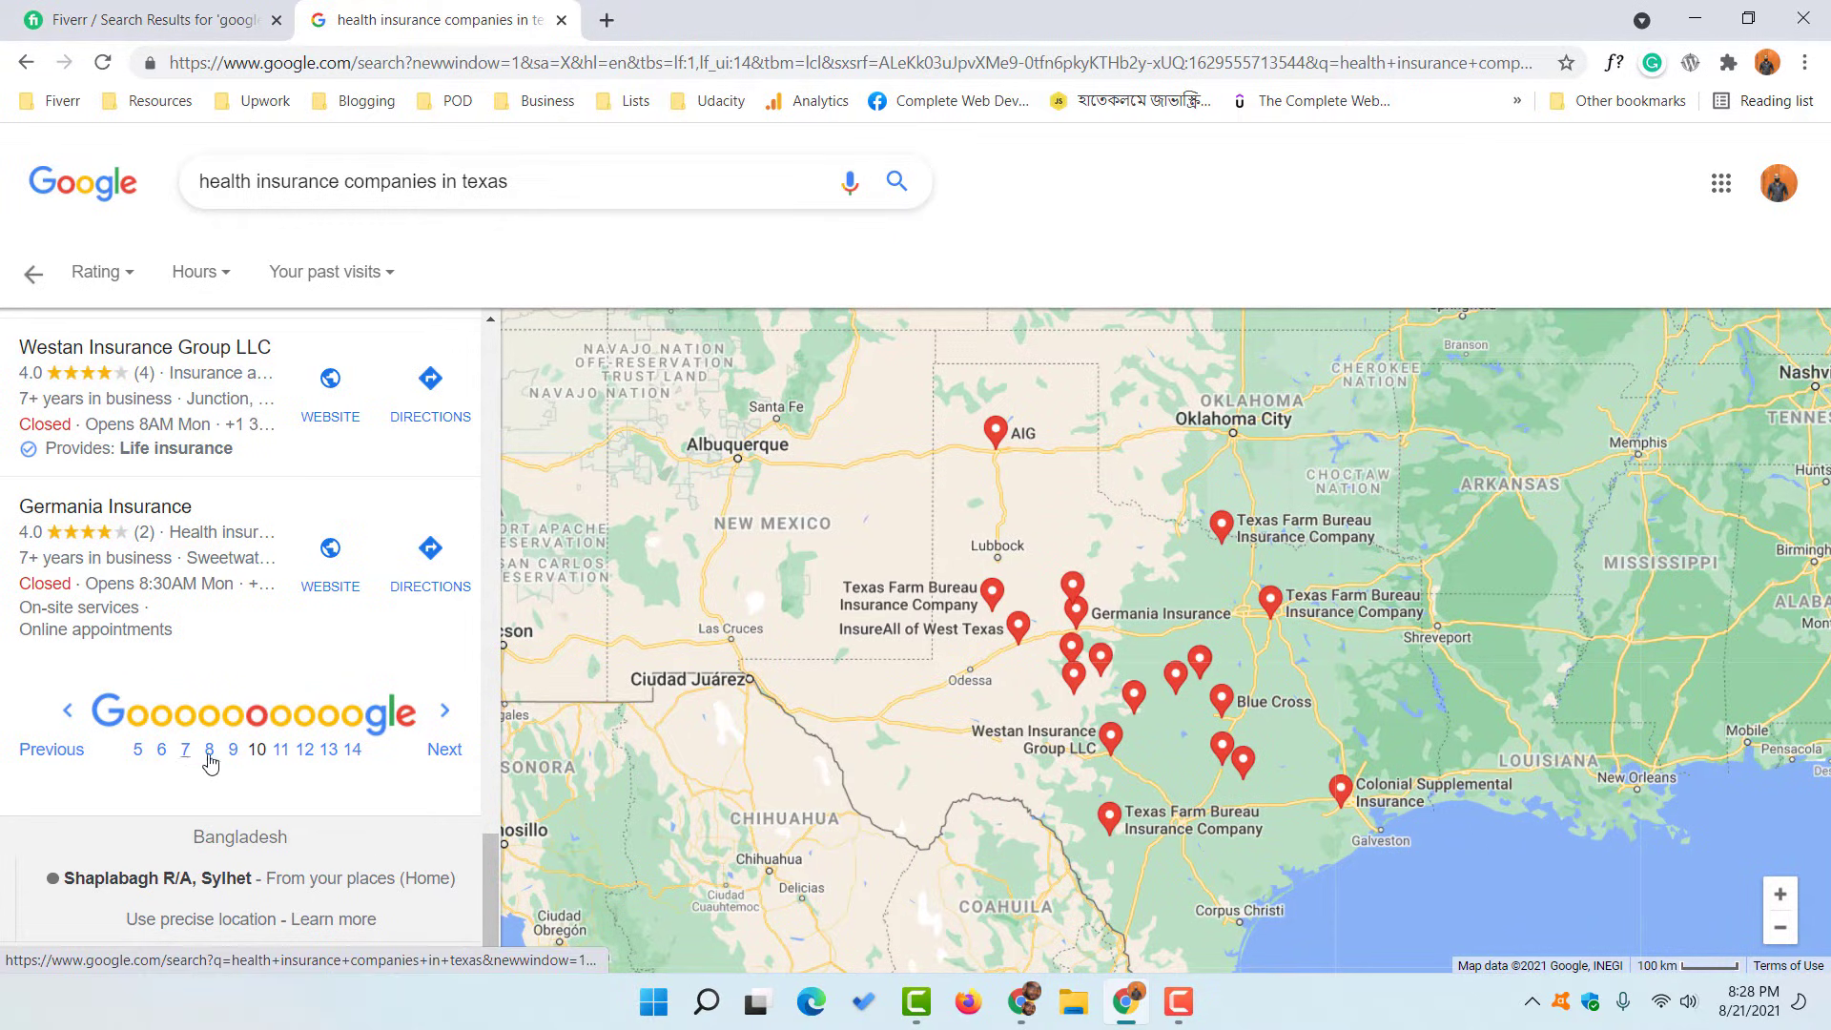
{"action": "scroll", "coordinate": [153, 448], "scroll_direction": "up", "scroll_amount": 1}
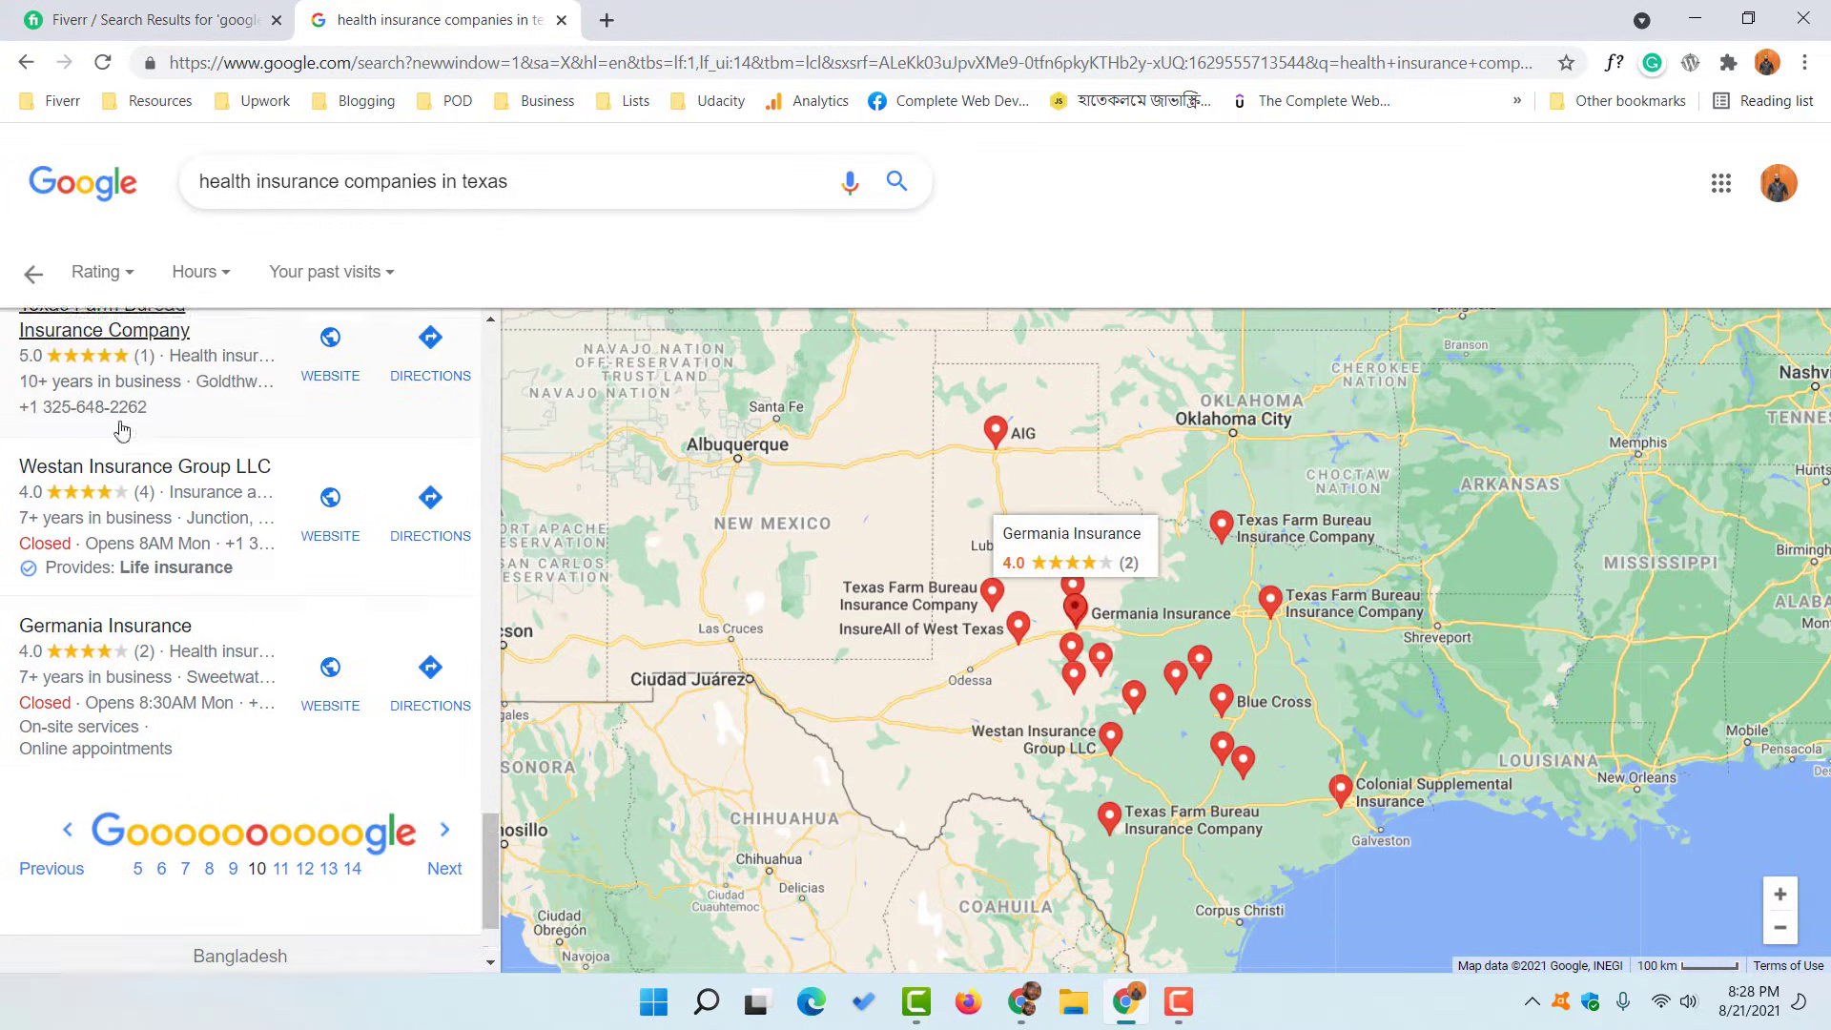
{"action": "scroll", "coordinate": [122, 430], "scroll_direction": "up", "scroll_amount": 1}
{"action": "scroll", "coordinate": [212, 524], "scroll_direction": "down", "scroll_amount": 2}
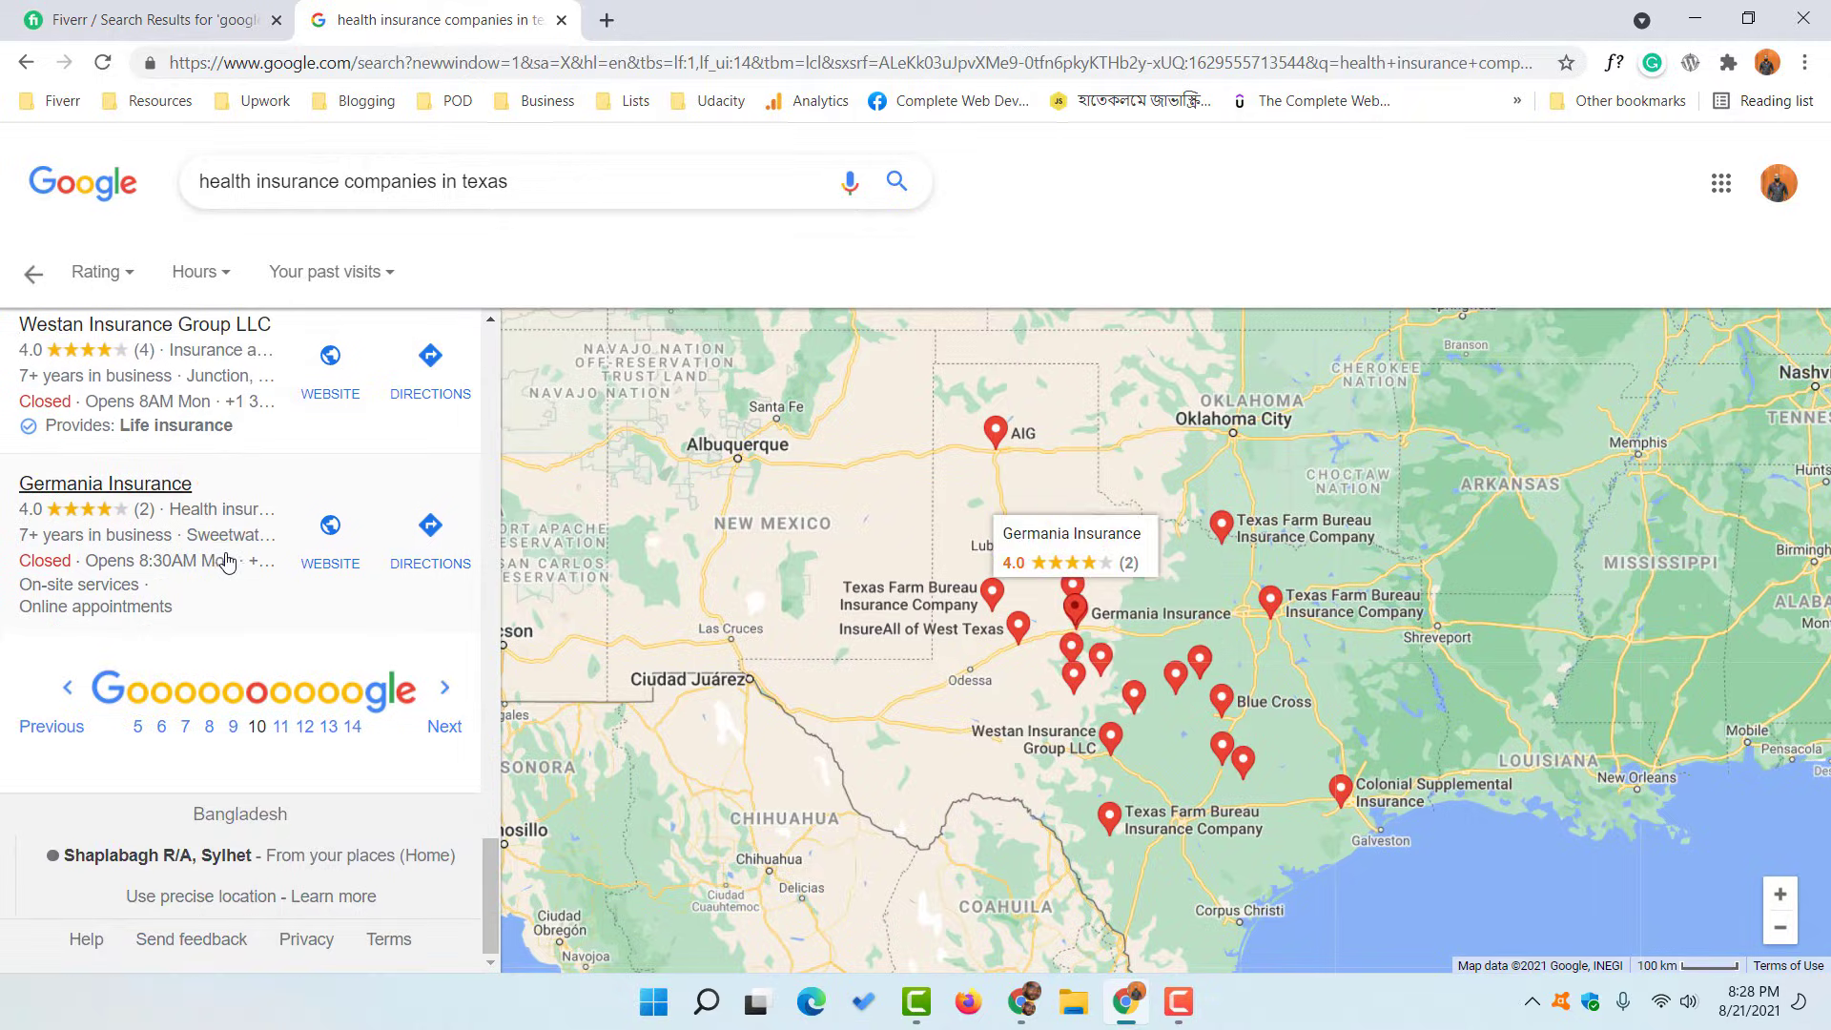
{"action": "left_click", "coordinate": [607, 20]}
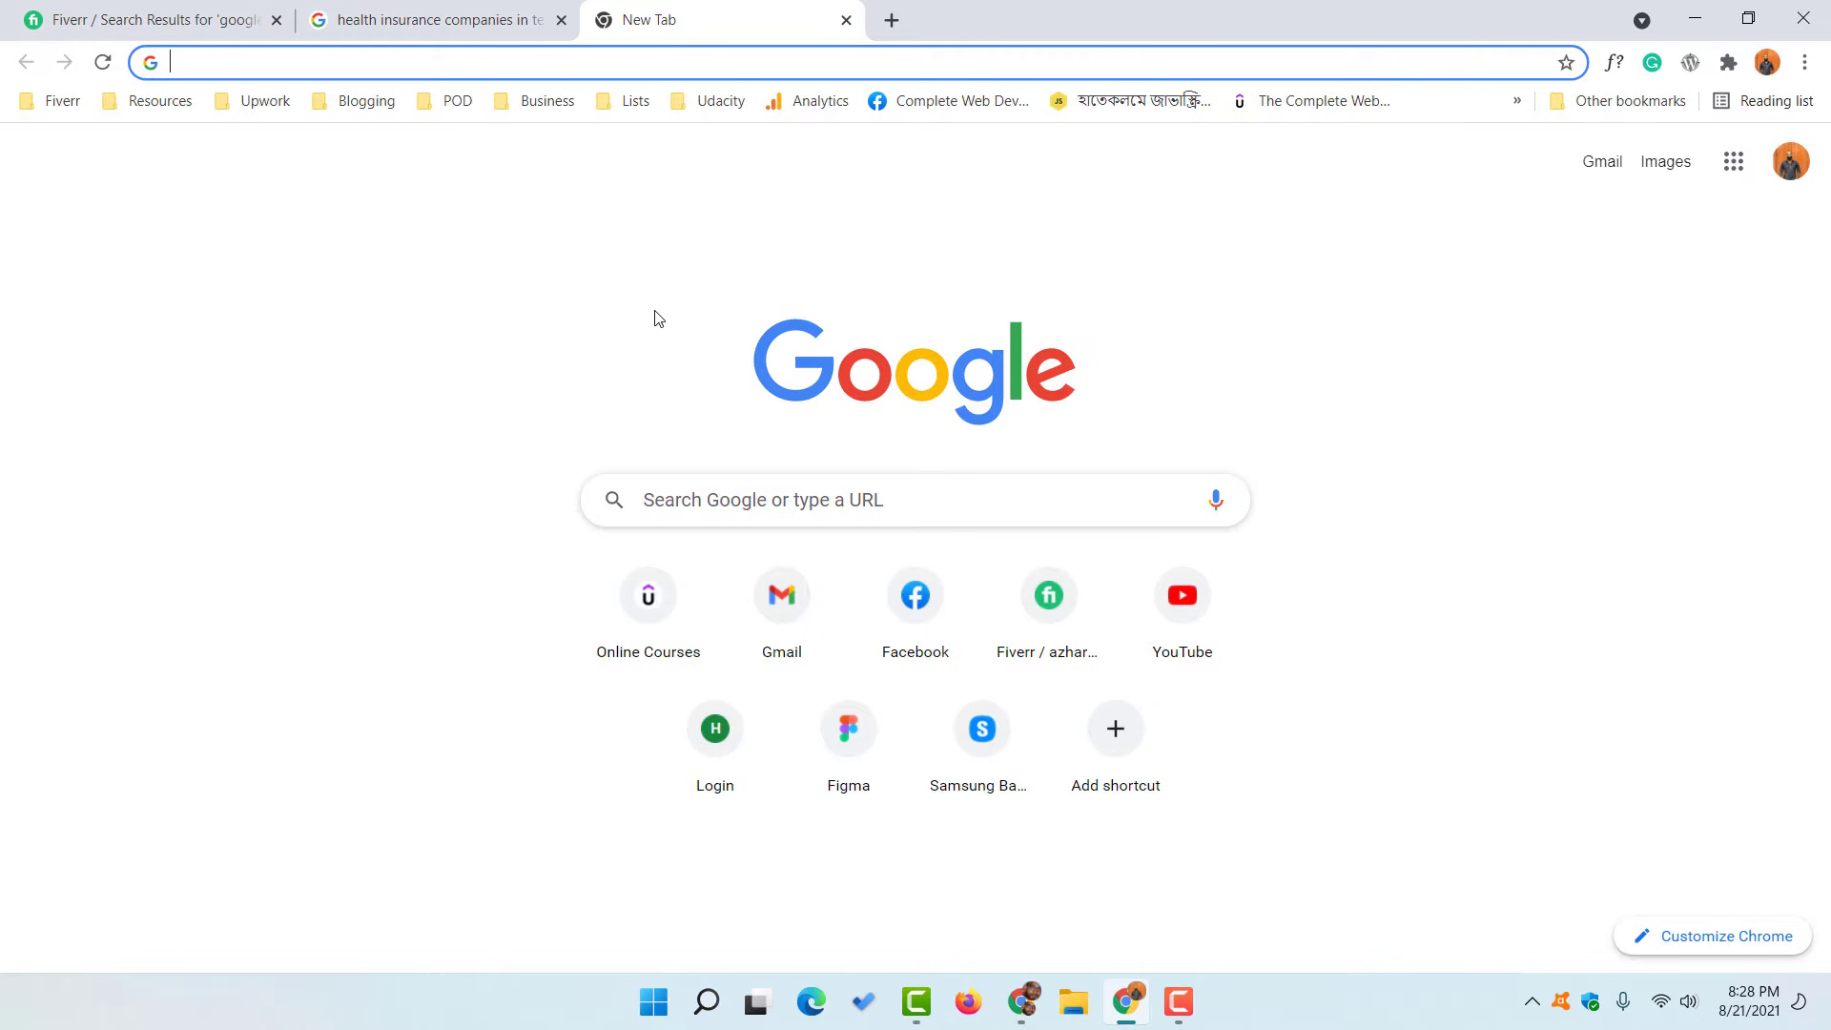
Search for 'instant' and add Instant Data Scraper to Chrome from its Web Store page.
{"action": "type", "text": "instant"}
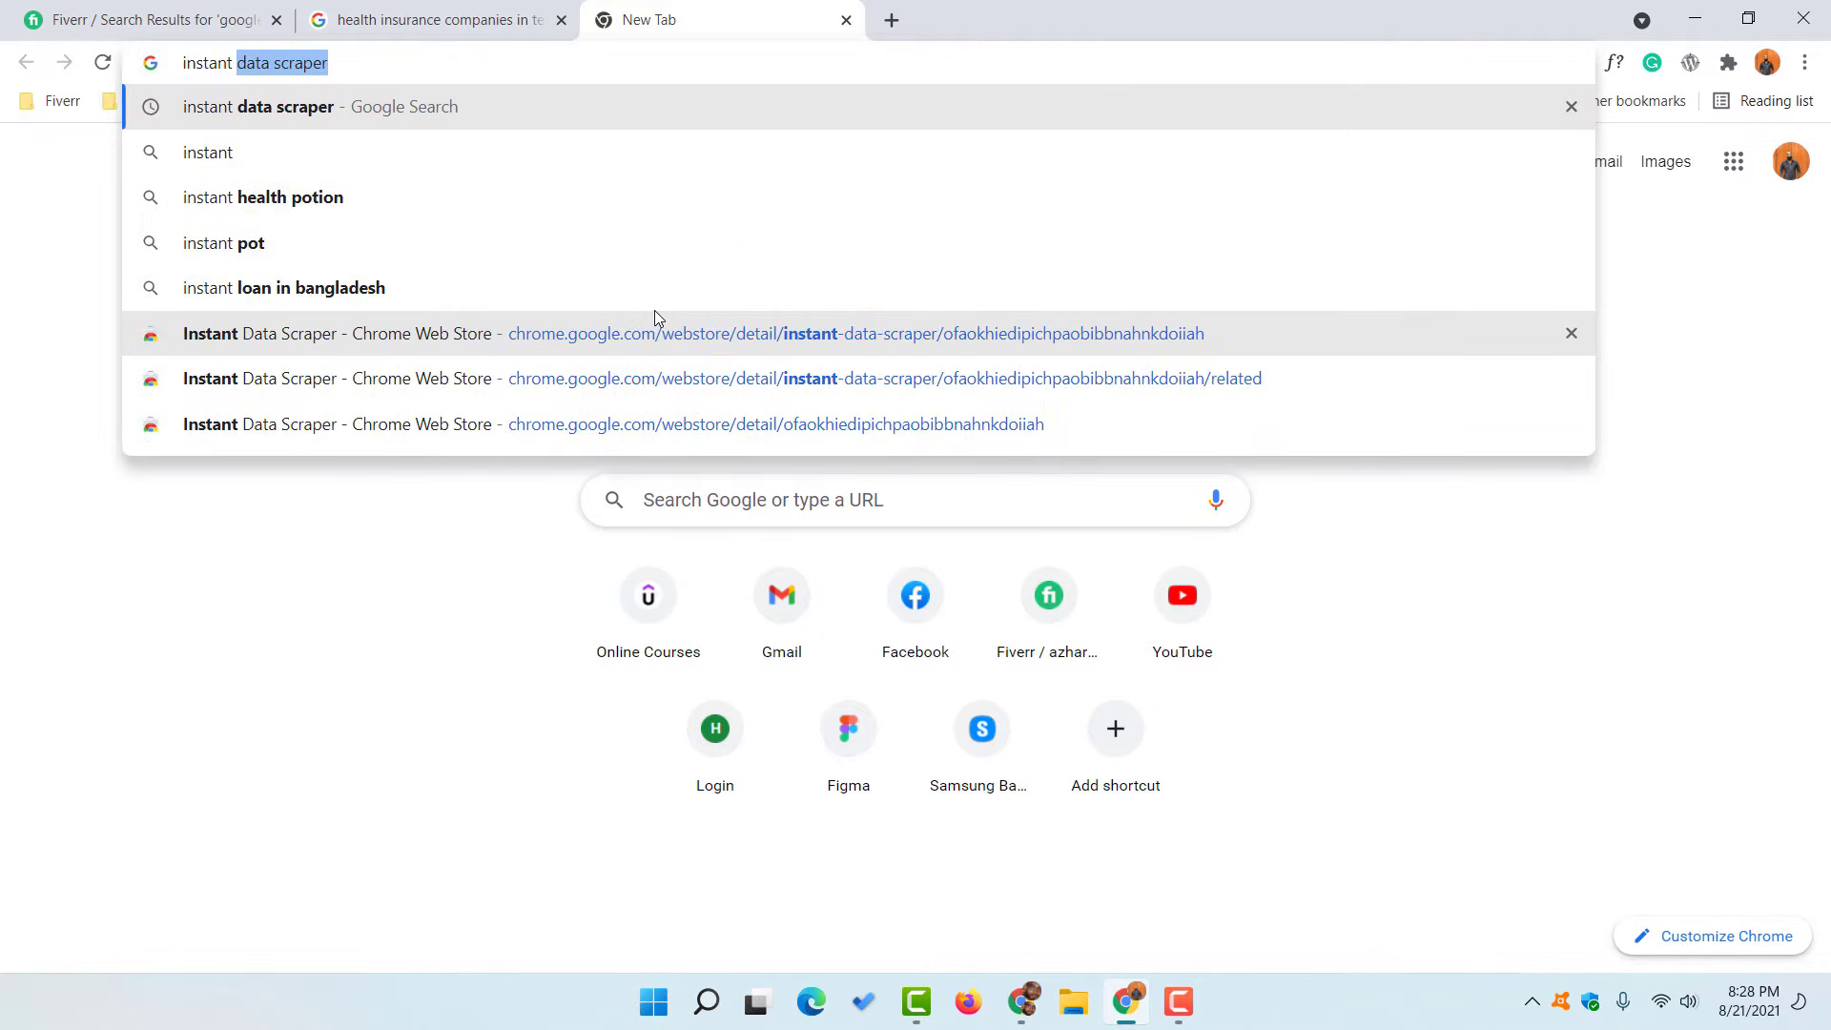
{"action": "key", "text": "Return"}
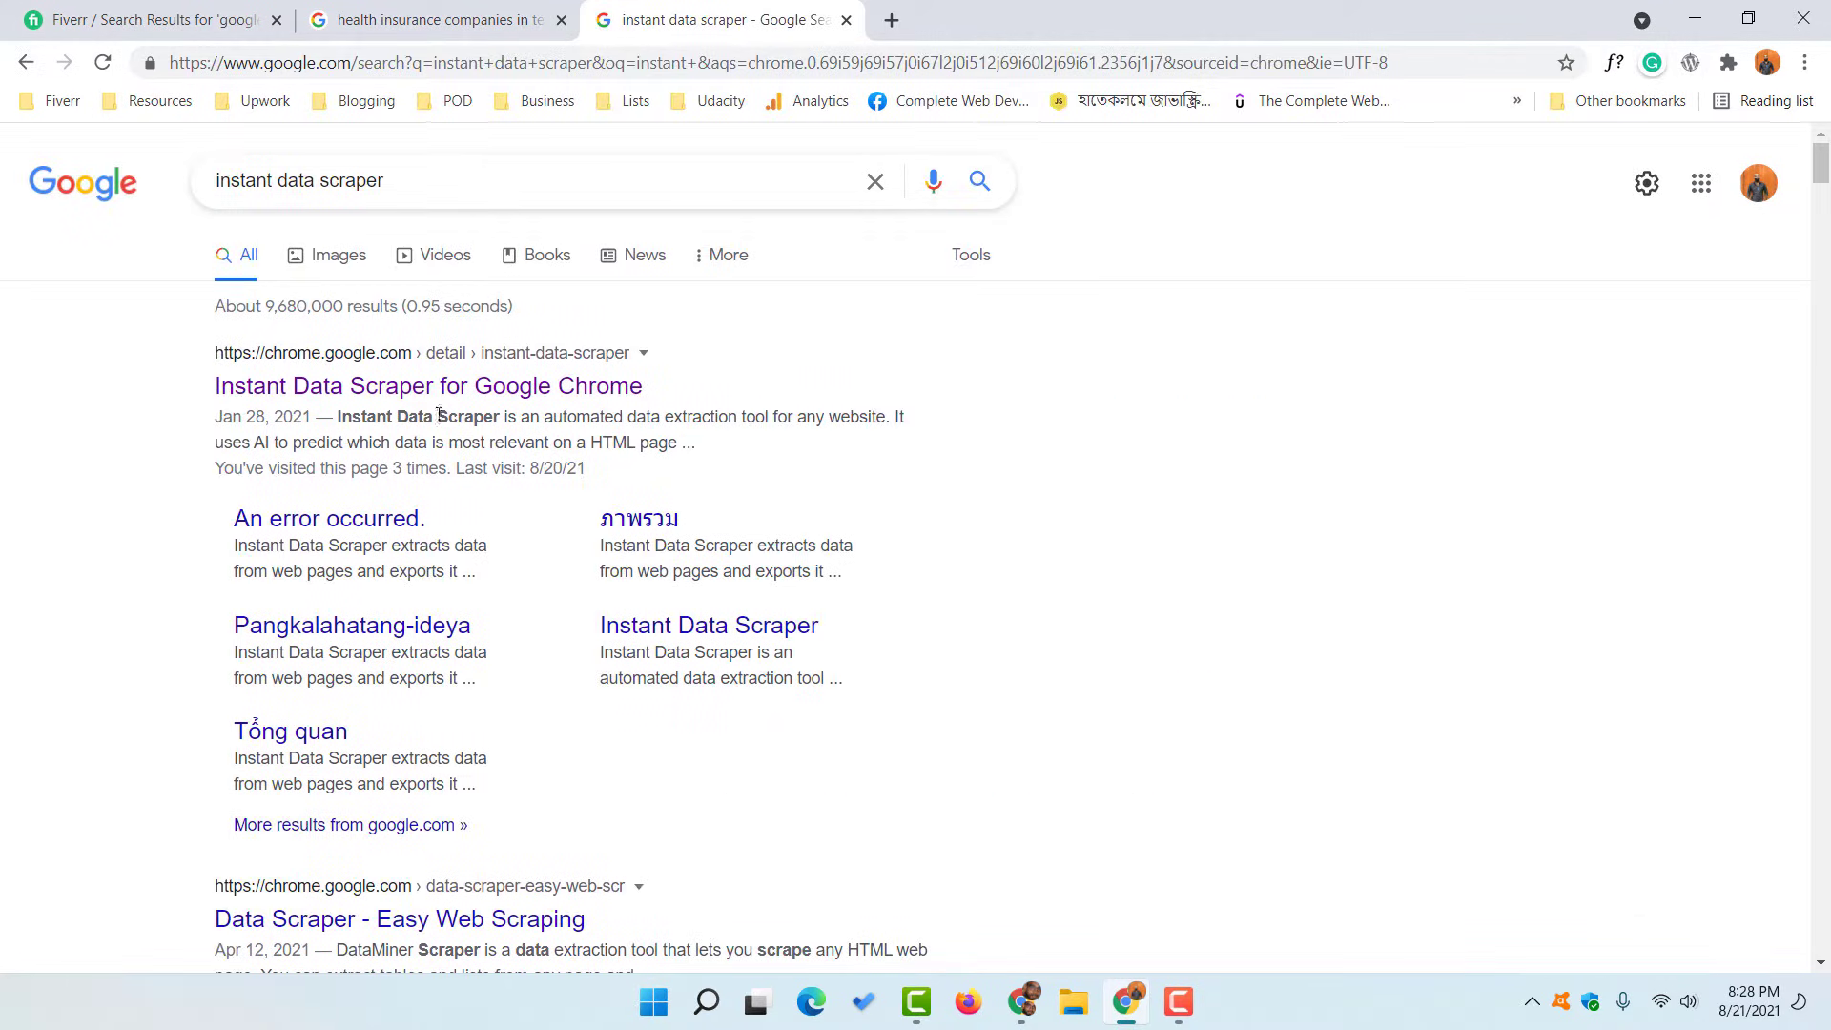
{"action": "left_click", "coordinate": [334, 398]}
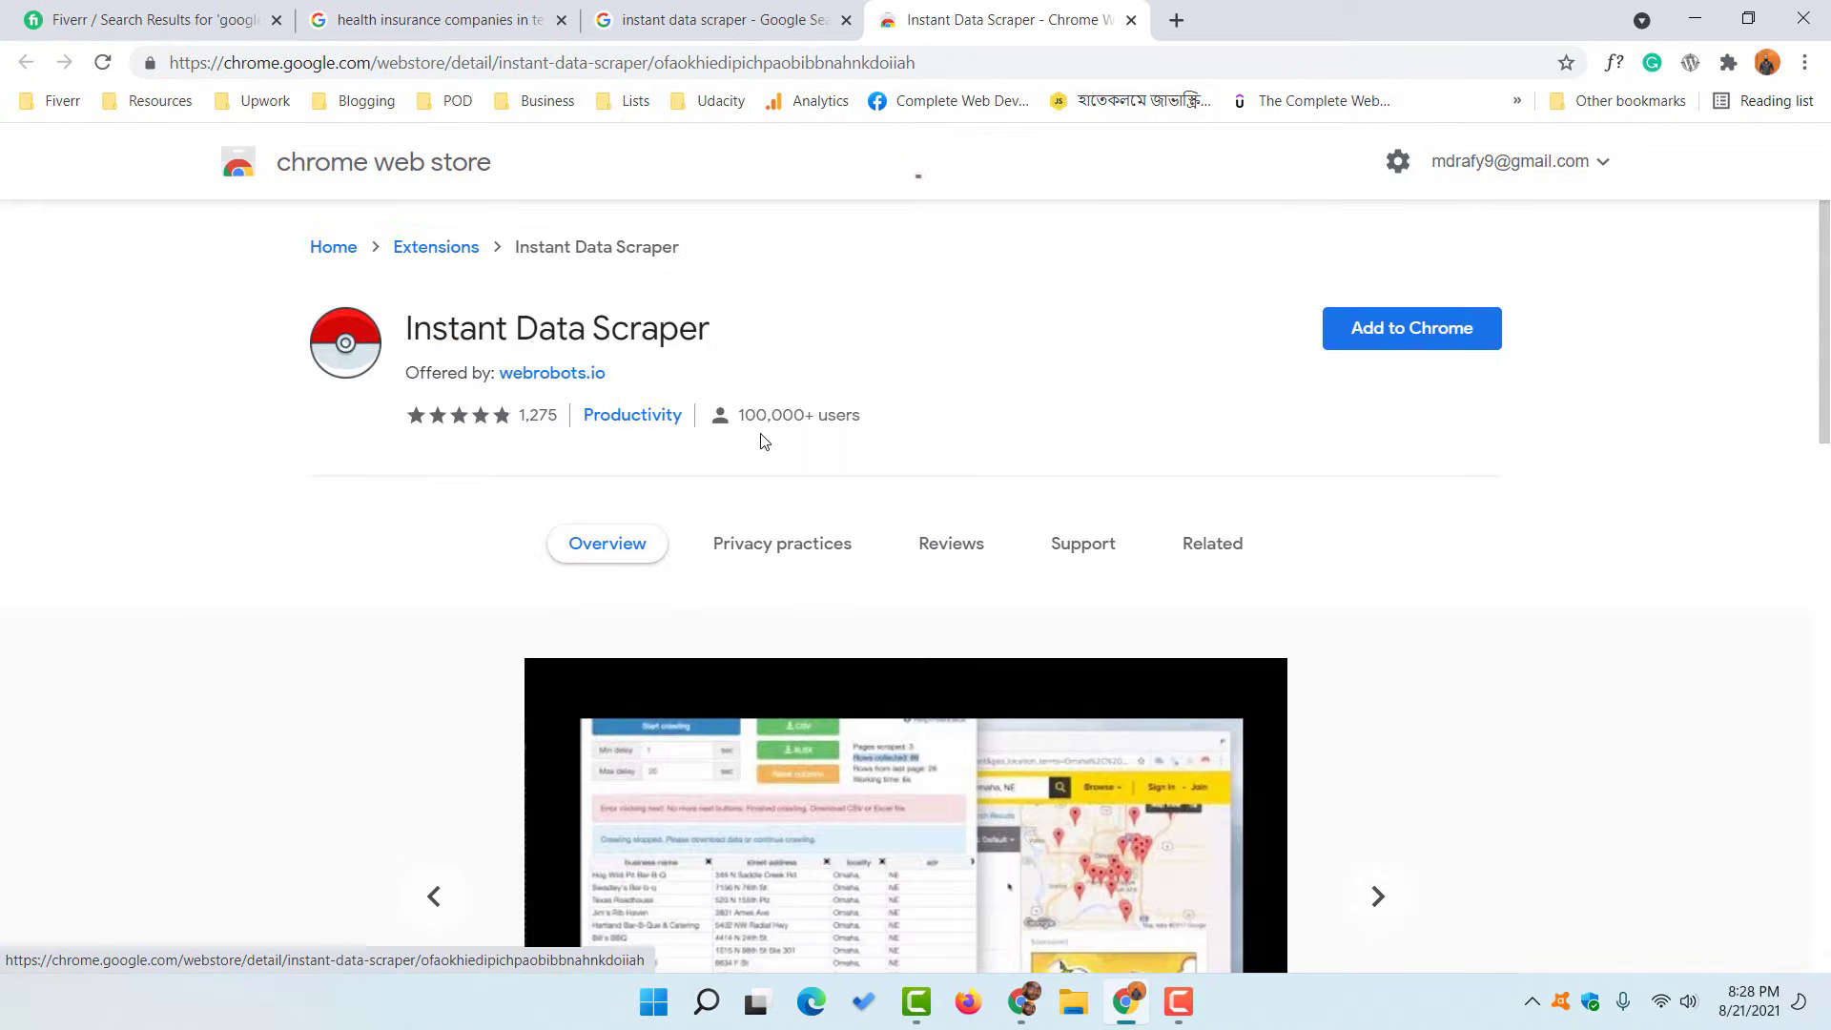
{"action": "left_click", "coordinate": [604, 63]}
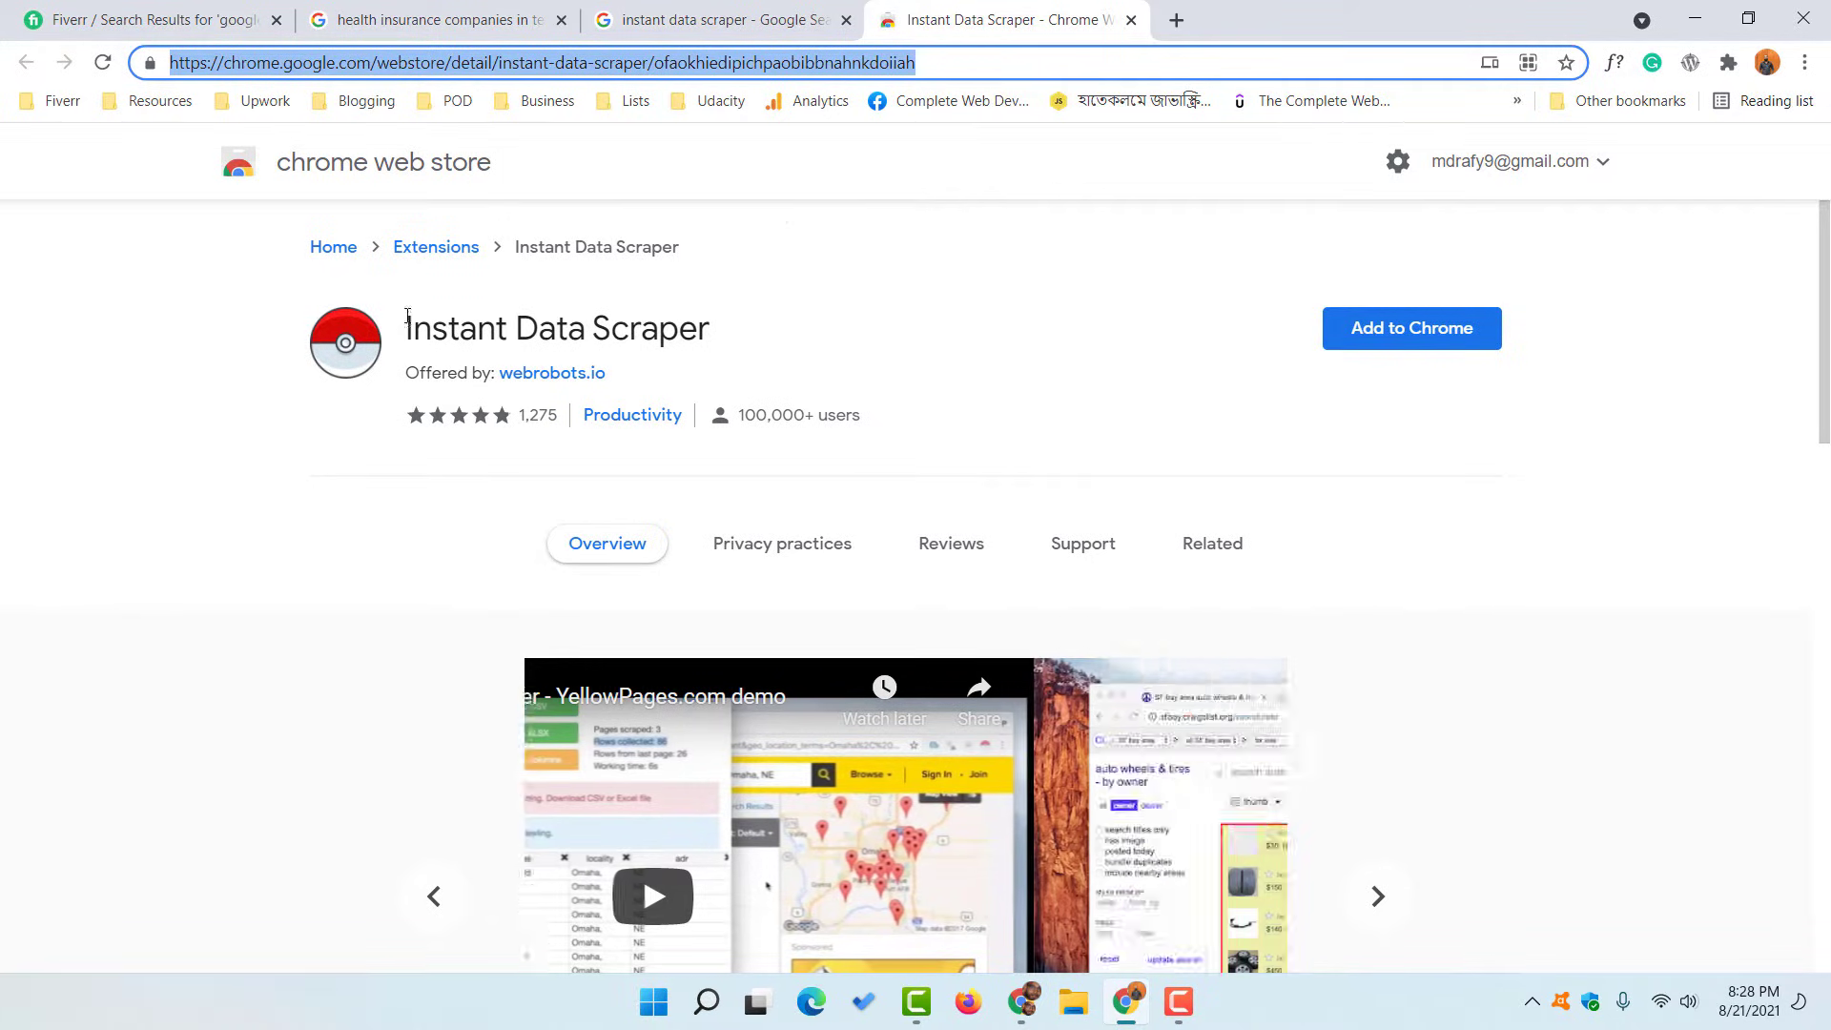
{"action": "left_click", "coordinate": [1445, 340]}
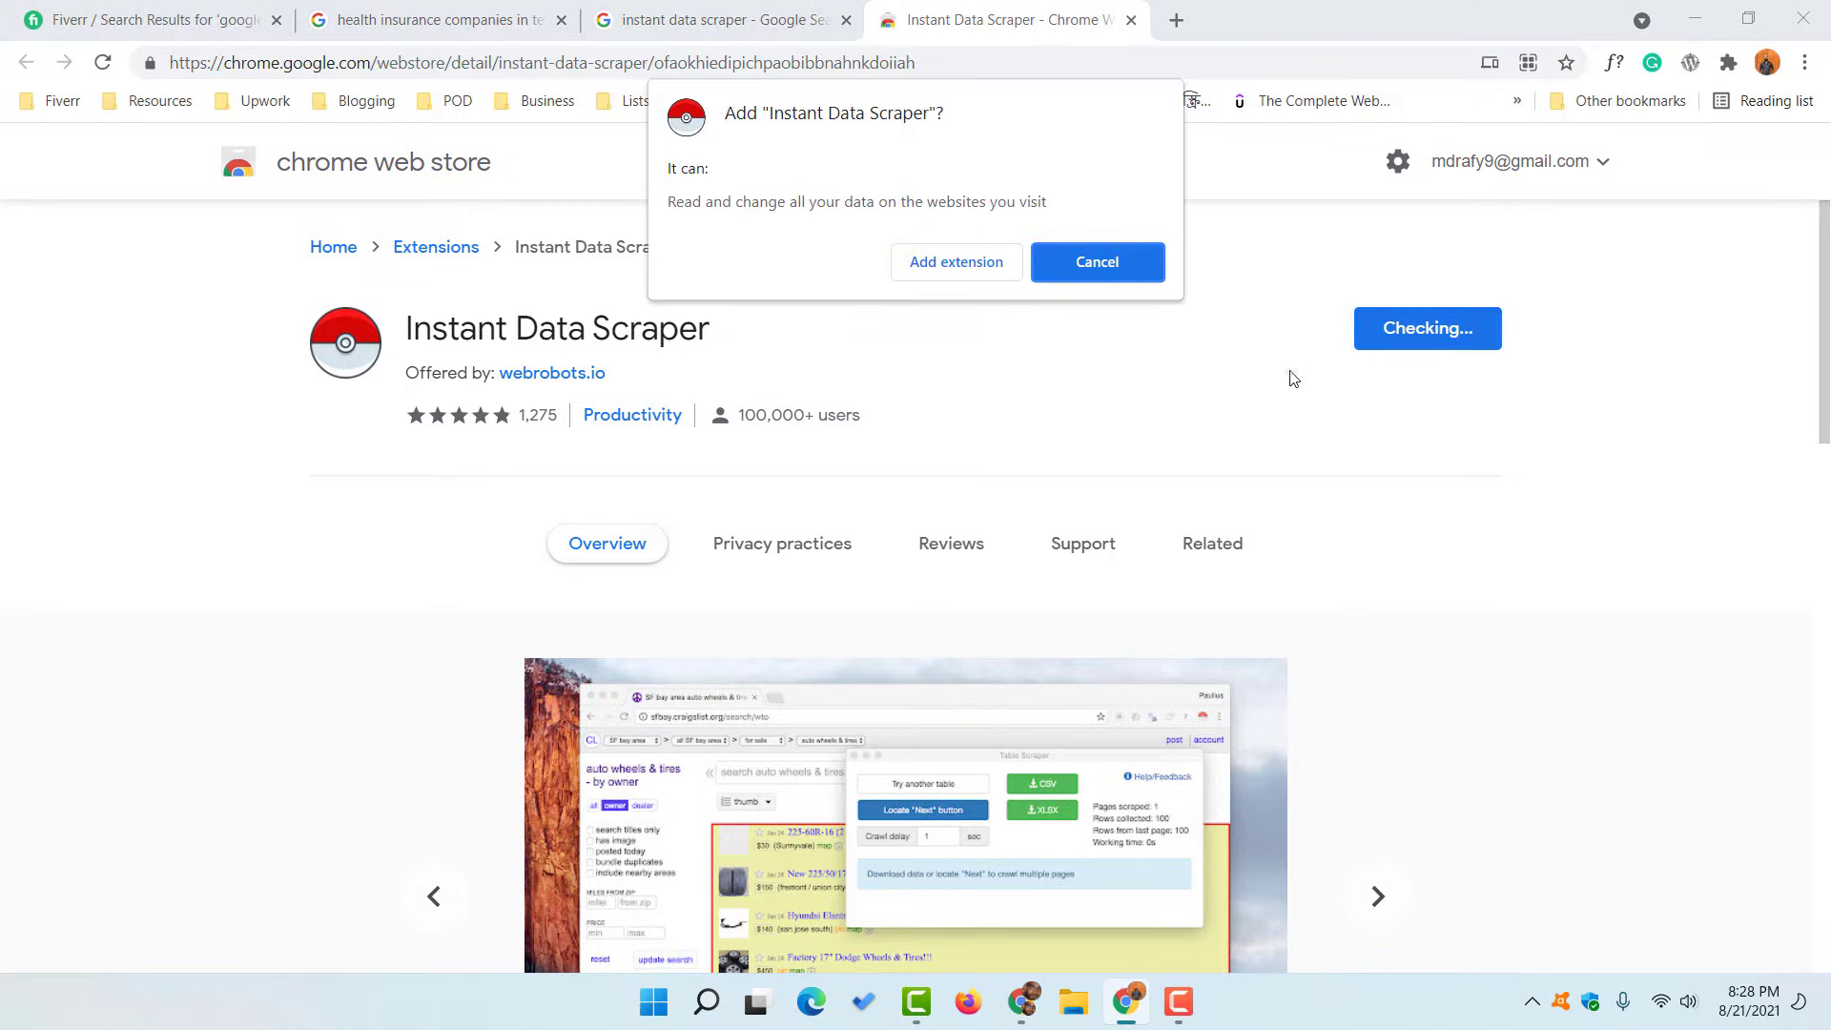
{"action": "left_click", "coordinate": [942, 276]}
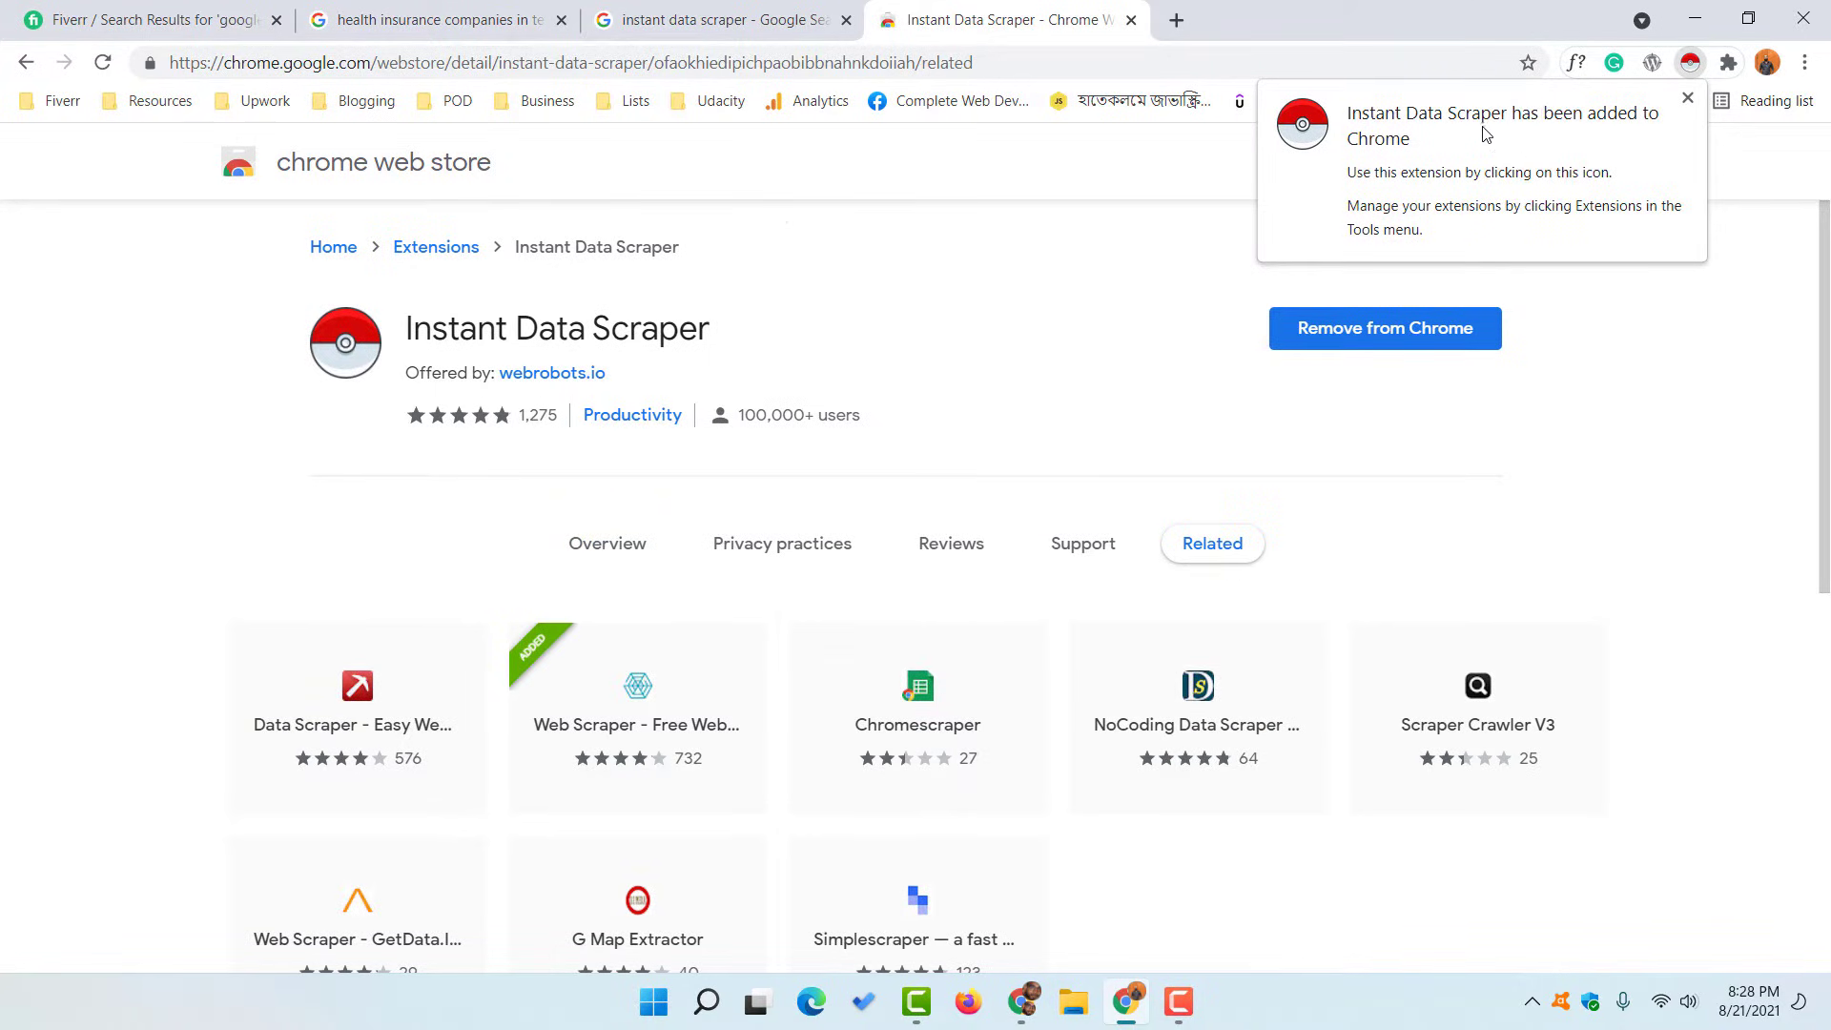
Close the Instant Data Scraper search results and Web Store tabs.
{"action": "left_click", "coordinate": [835, 17]}
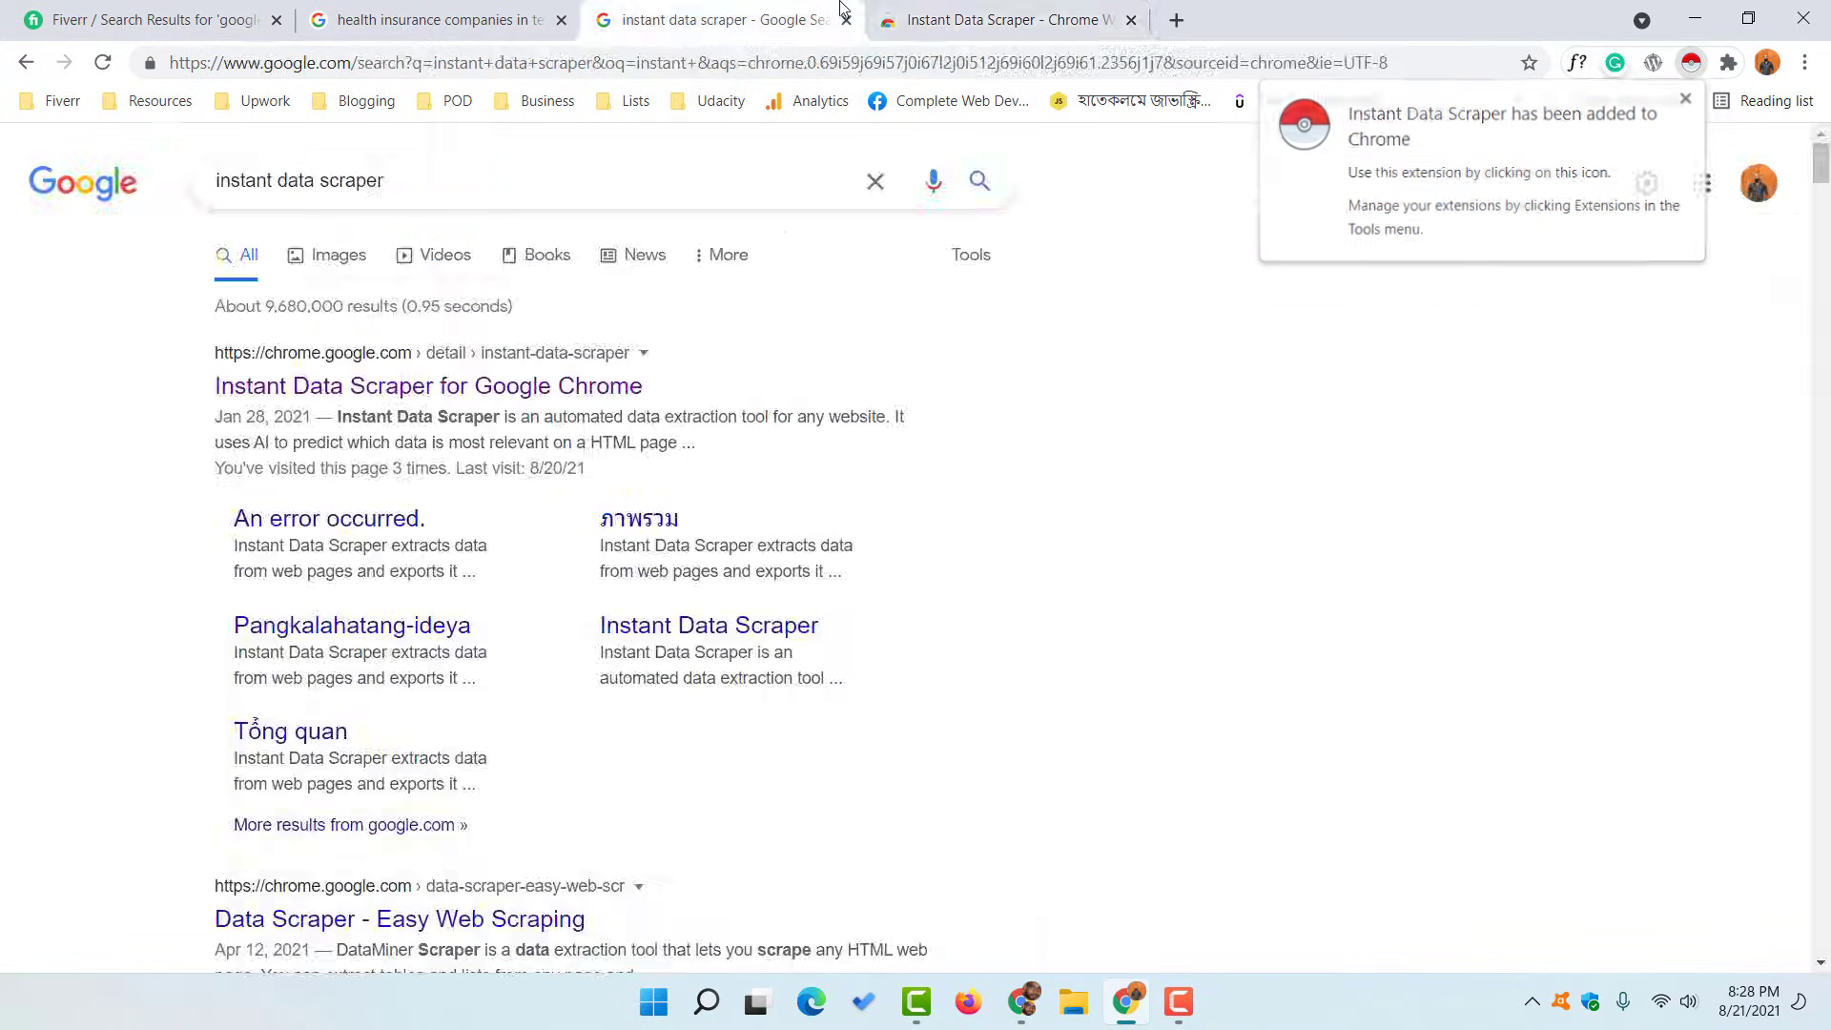
{"action": "left_click", "coordinate": [846, 20]}
{"action": "left_click", "coordinate": [846, 20]}
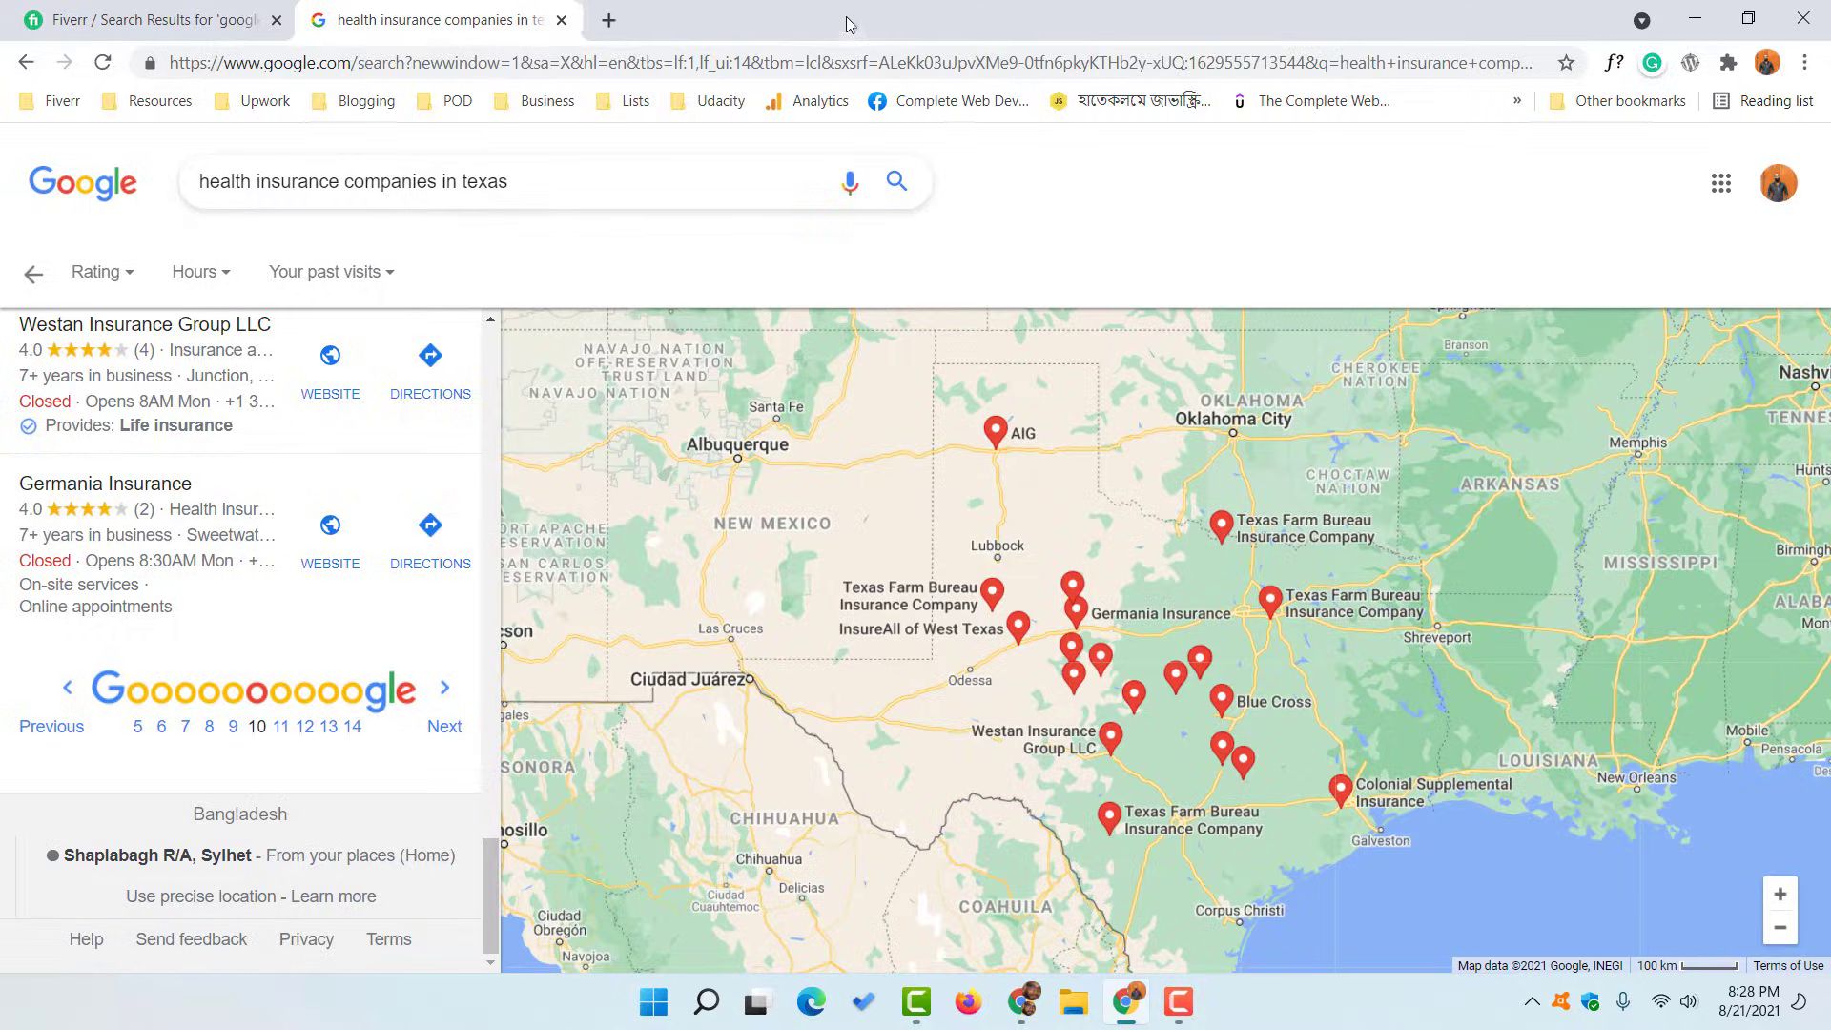
Reopen the full Texas health insurance listings at page 1, starting with Custom Health Plans, Inc.
{"action": "left_click", "coordinate": [33, 275]}
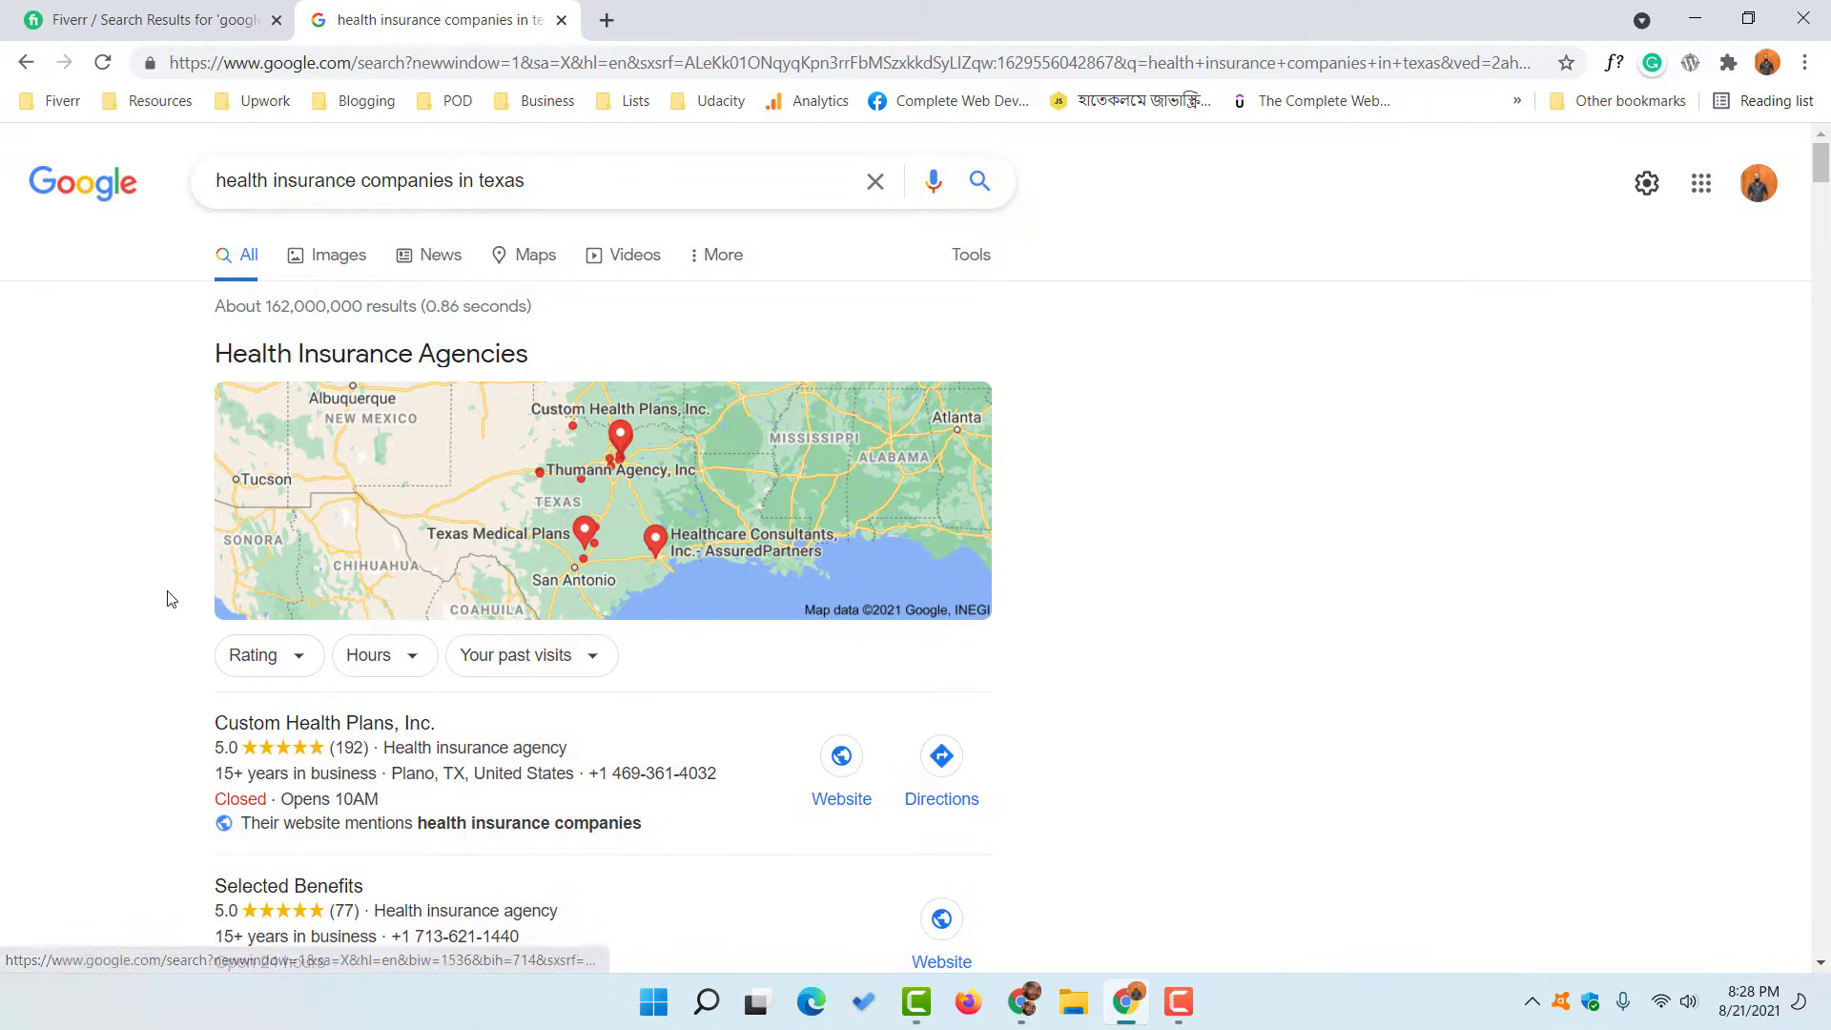
{"action": "scroll", "coordinate": [152, 584], "scroll_direction": "down", "scroll_amount": 3}
{"action": "scroll", "coordinate": [149, 581], "scroll_direction": "down", "scroll_amount": 2}
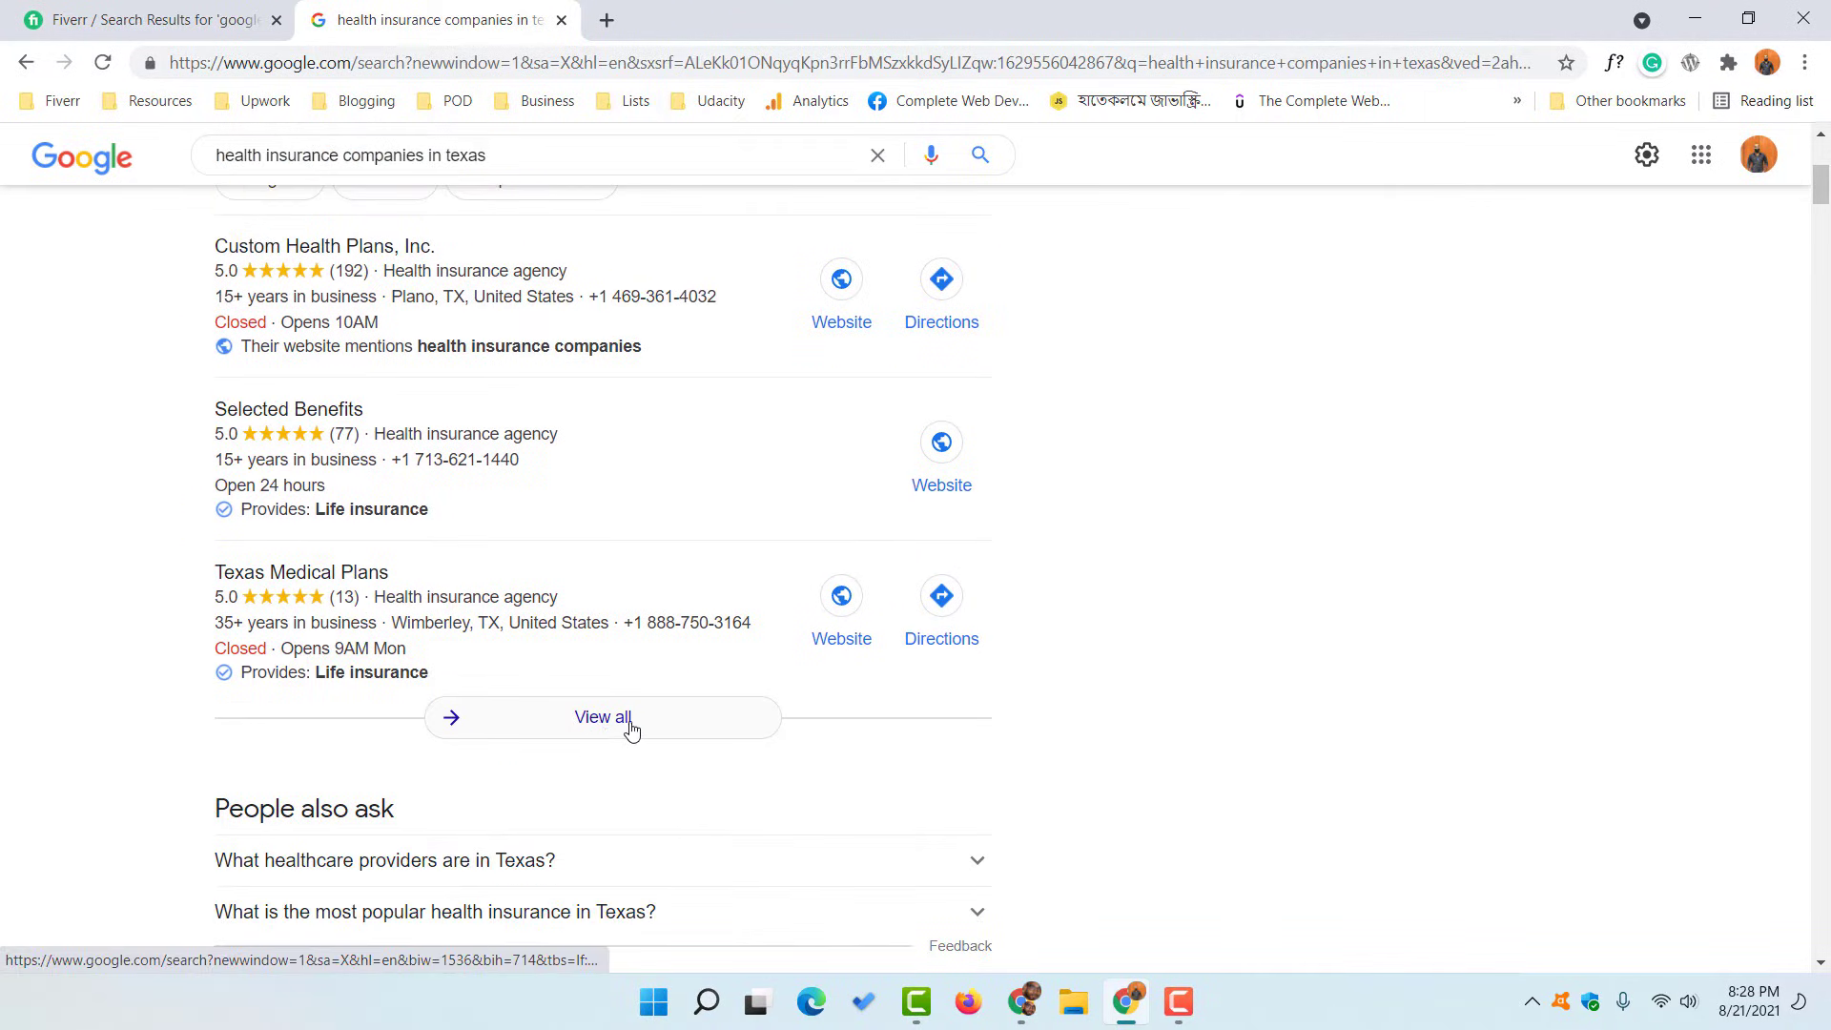
{"action": "left_click", "coordinate": [598, 729]}
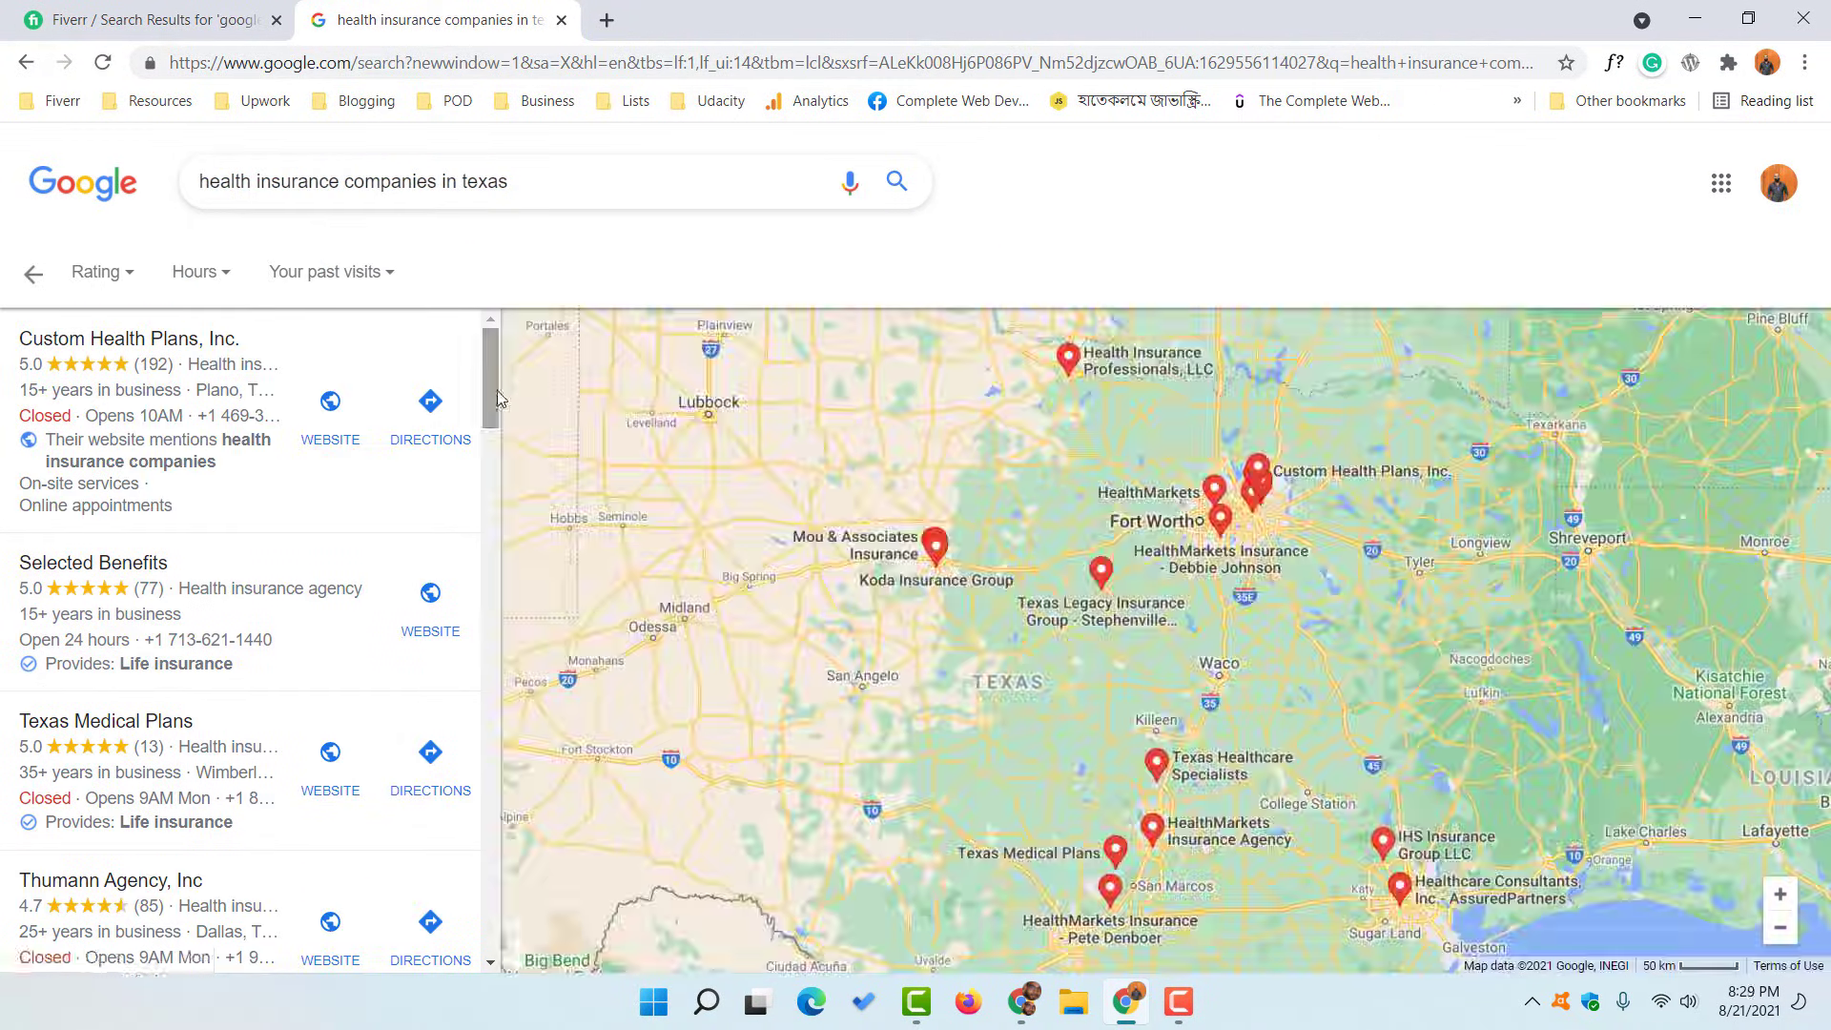
{"action": "left_click_drag", "start_coordinate": [497, 399], "coordinate": [489, 360]}
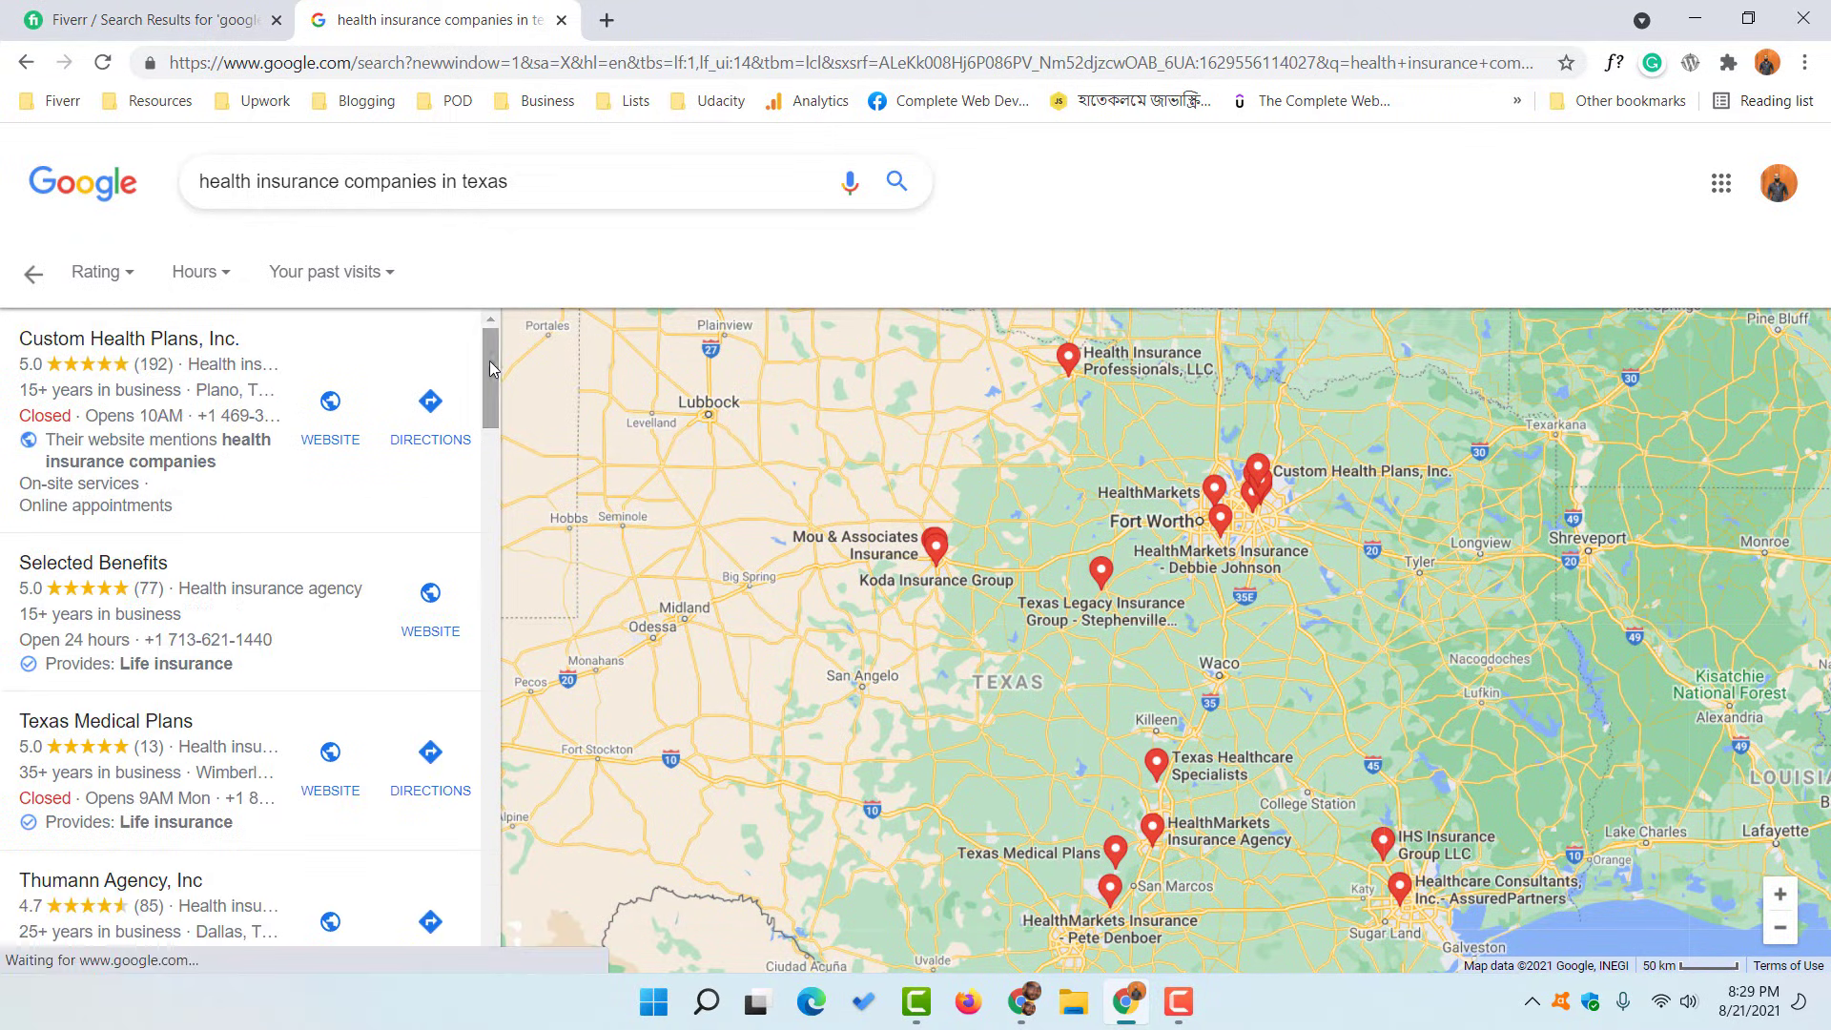
Launch Instant Data Scraper on the page-1 listings to get a 21-row table.
{"action": "left_click", "coordinate": [1728, 63]}
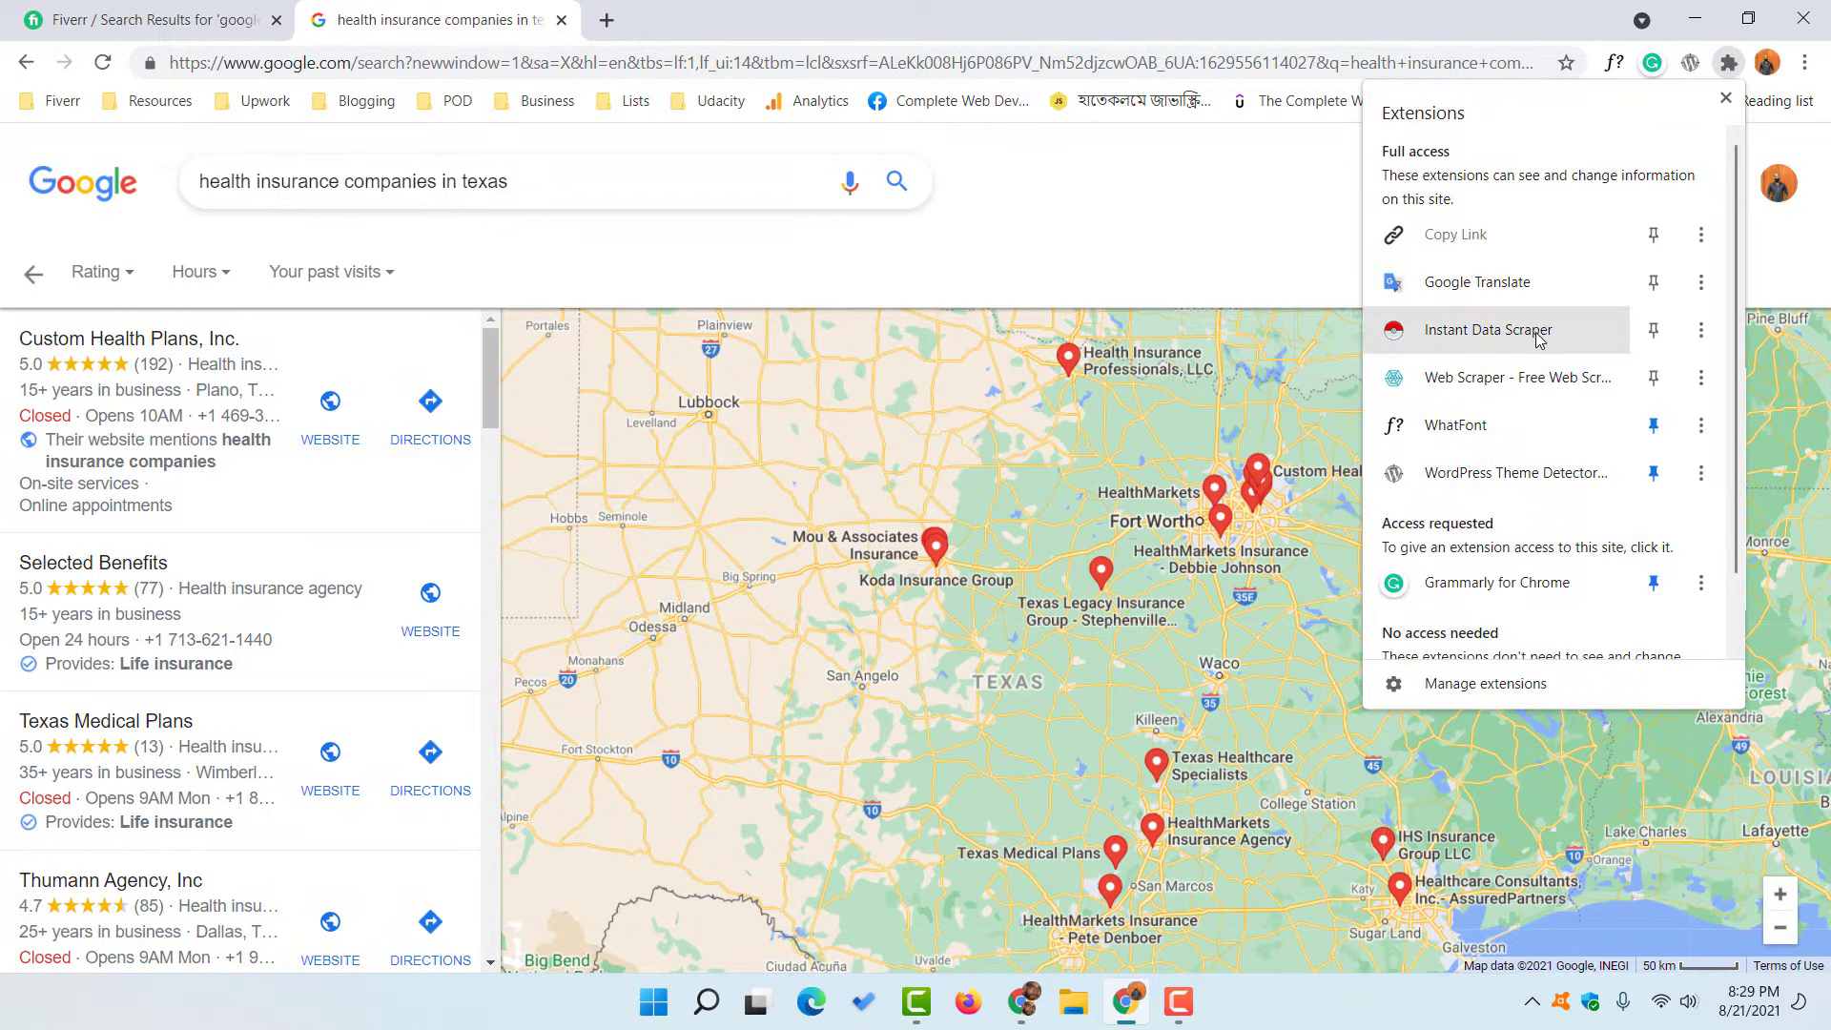
{"action": "left_click", "coordinate": [1488, 330]}
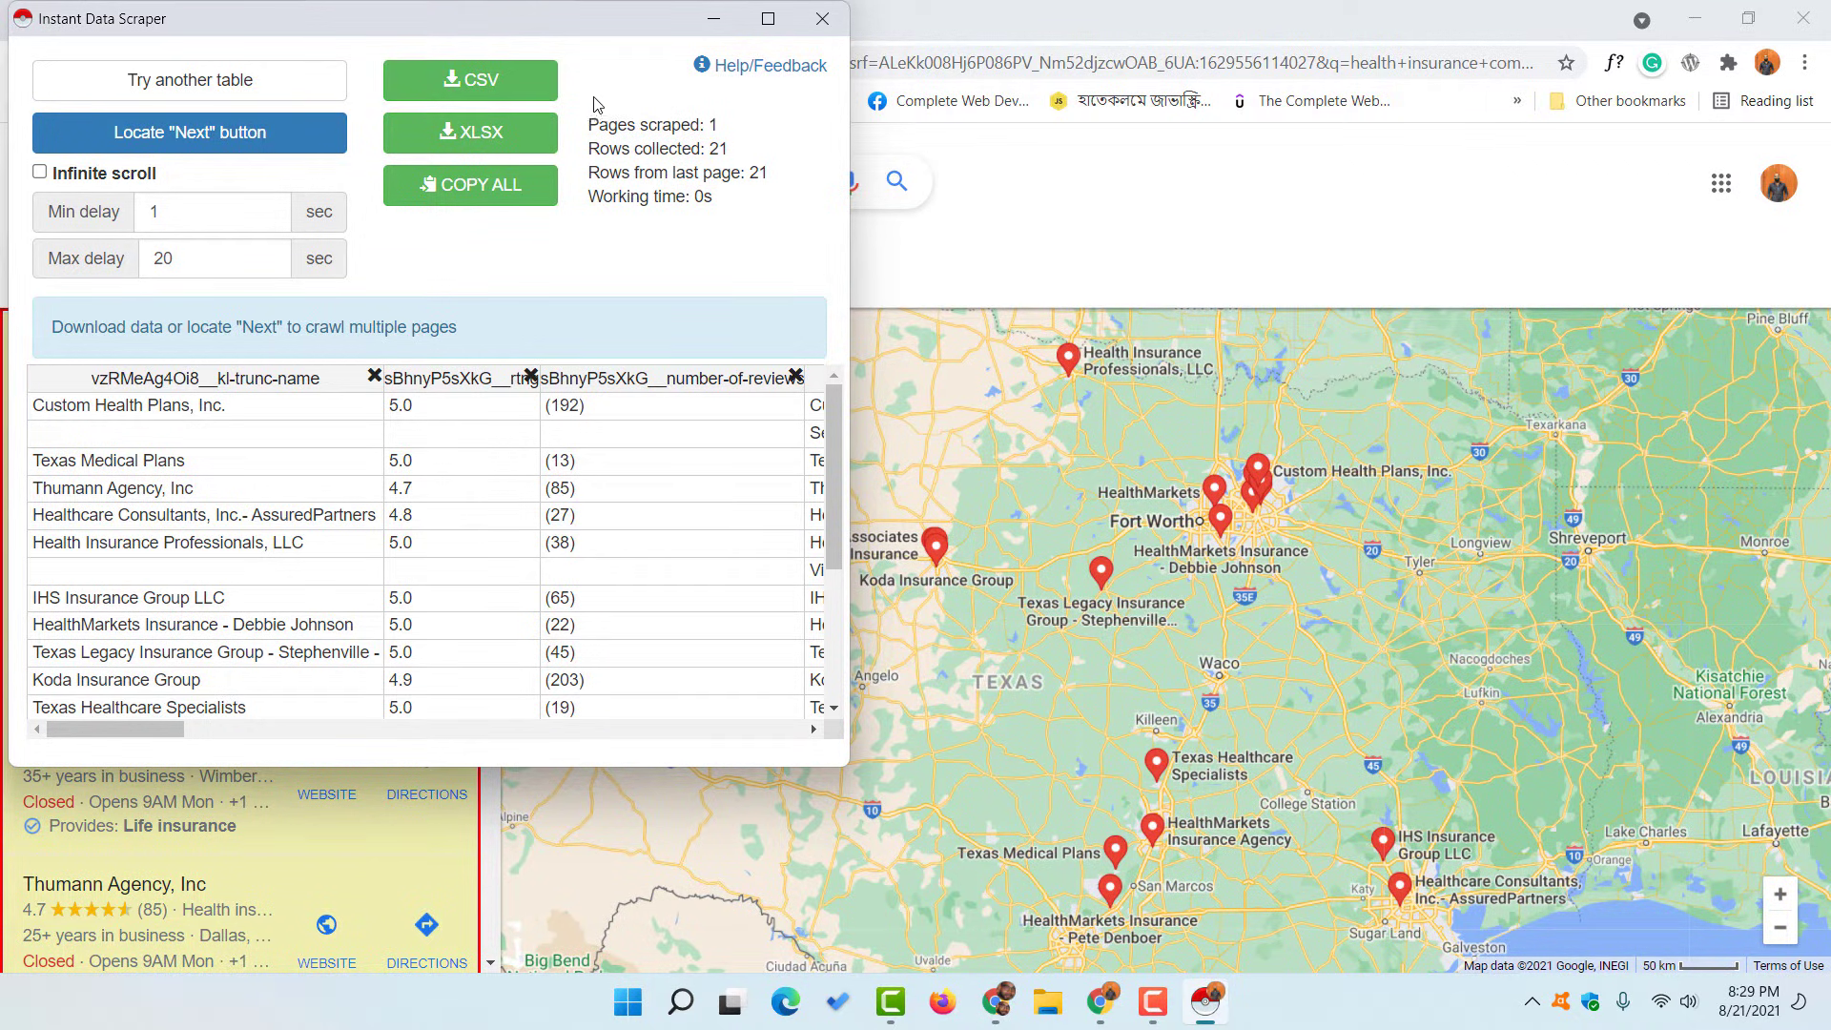
{"action": "left_click_drag", "start_coordinate": [593, 33], "coordinate": [1120, 109]}
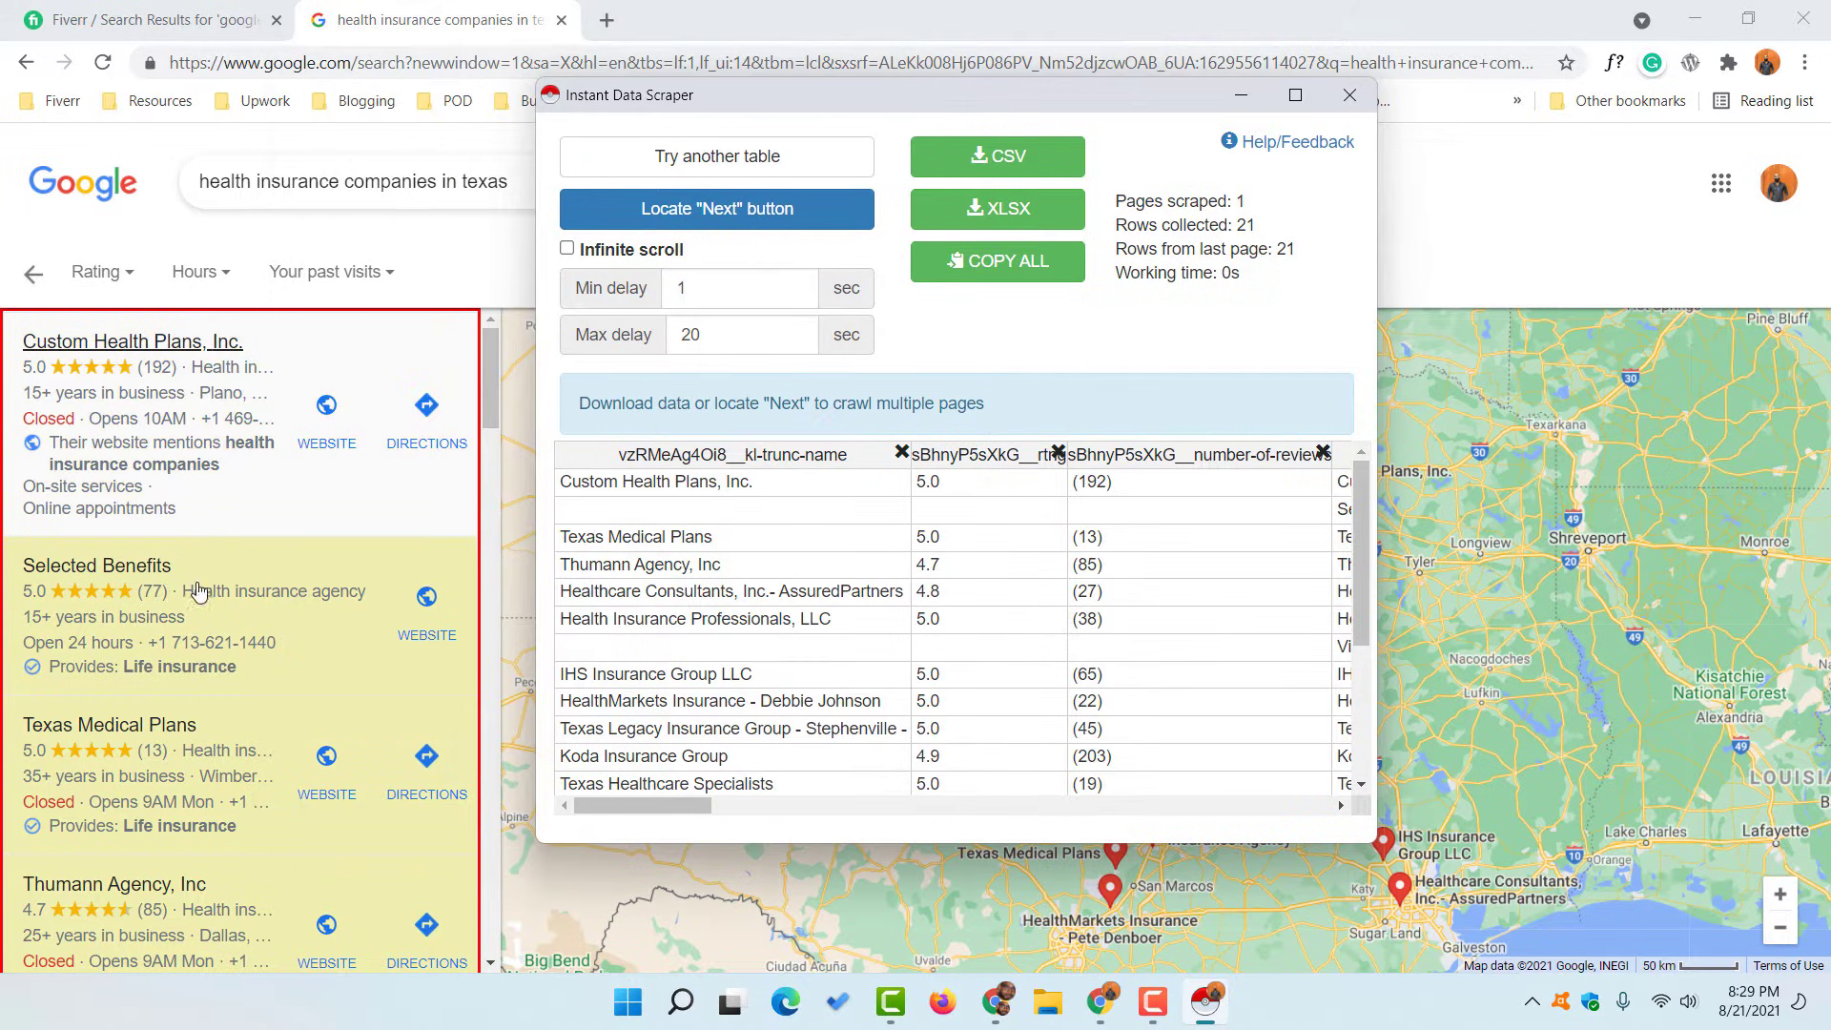
{"action": "scroll", "coordinate": [214, 681], "scroll_direction": "down", "scroll_amount": 5}
{"action": "scroll", "coordinate": [214, 681], "scroll_direction": "down", "scroll_amount": 5}
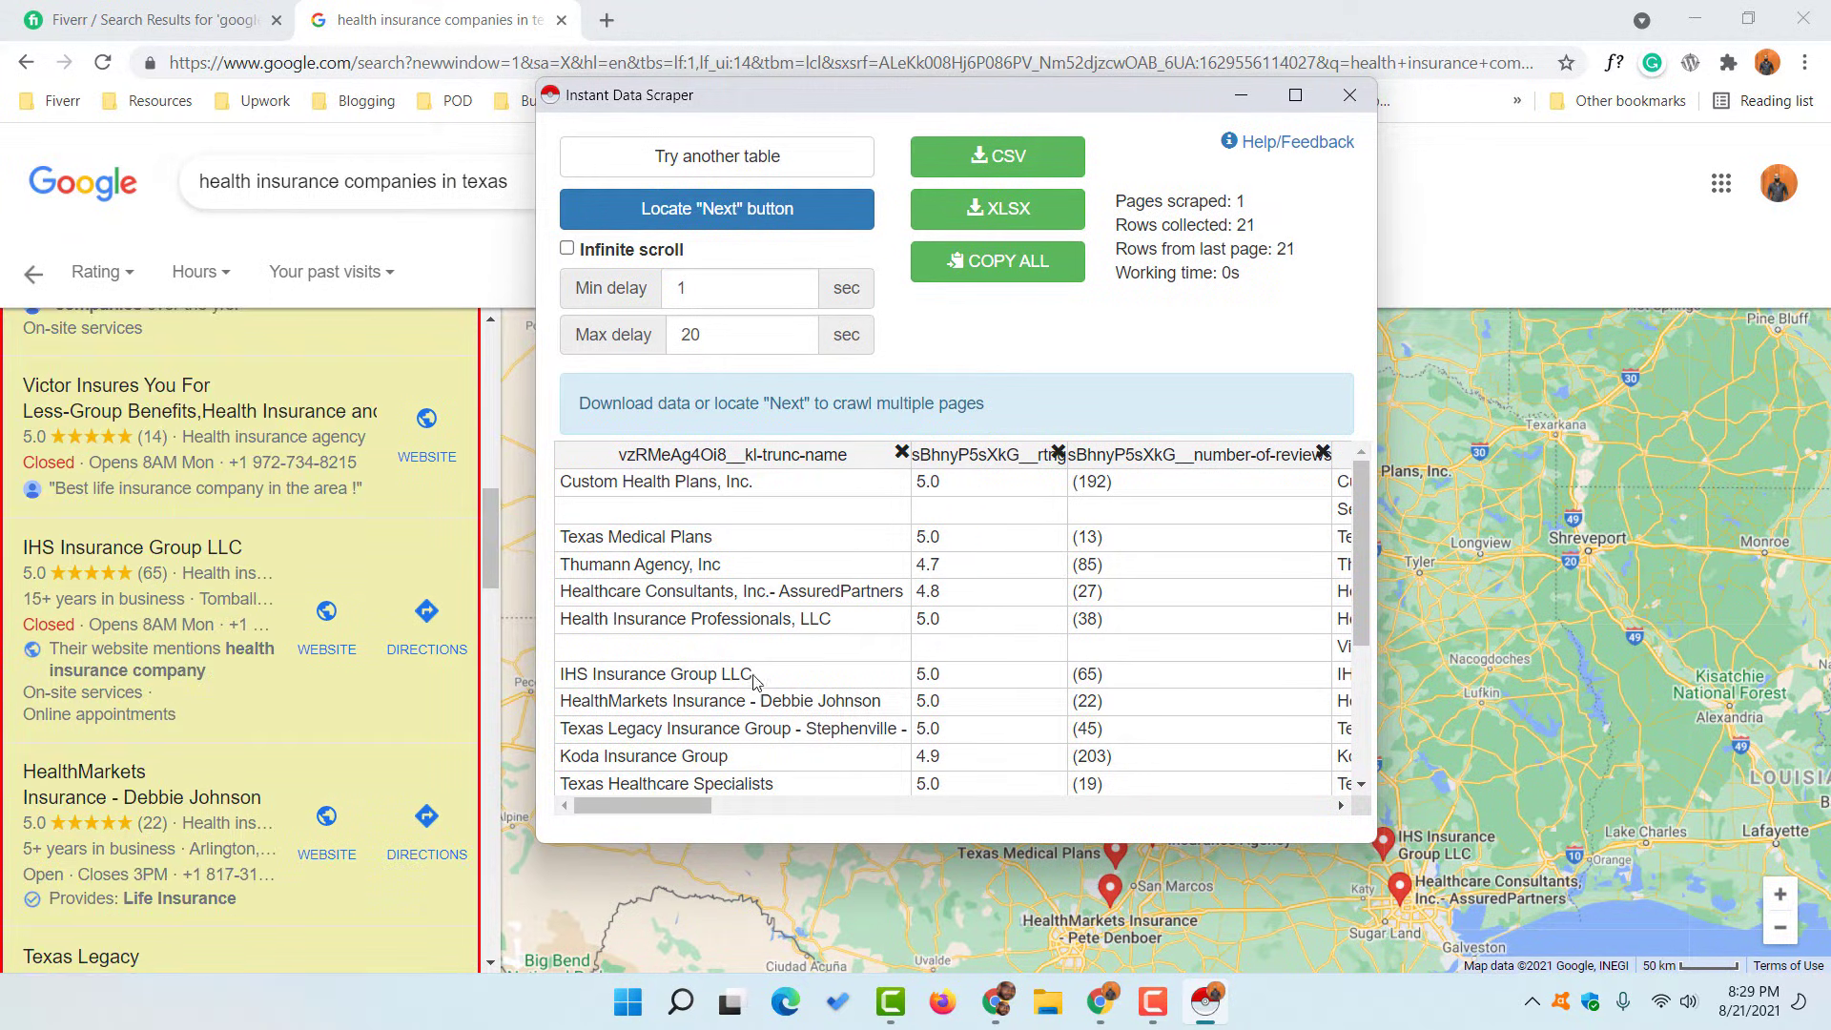
Scroll the scraper's preview table sideways to inspect its columns.
{"action": "mouse_move", "coordinate": [693, 811]}
{"action": "left_mouse_down"}
{"action": "mouse_move", "coordinate": [1337, 812]}
{"action": "mouse_move", "coordinate": [679, 815]}
{"action": "left_mouse_up"}
{"action": "left_click_drag", "start_coordinate": [679, 804], "coordinate": [740, 804]}
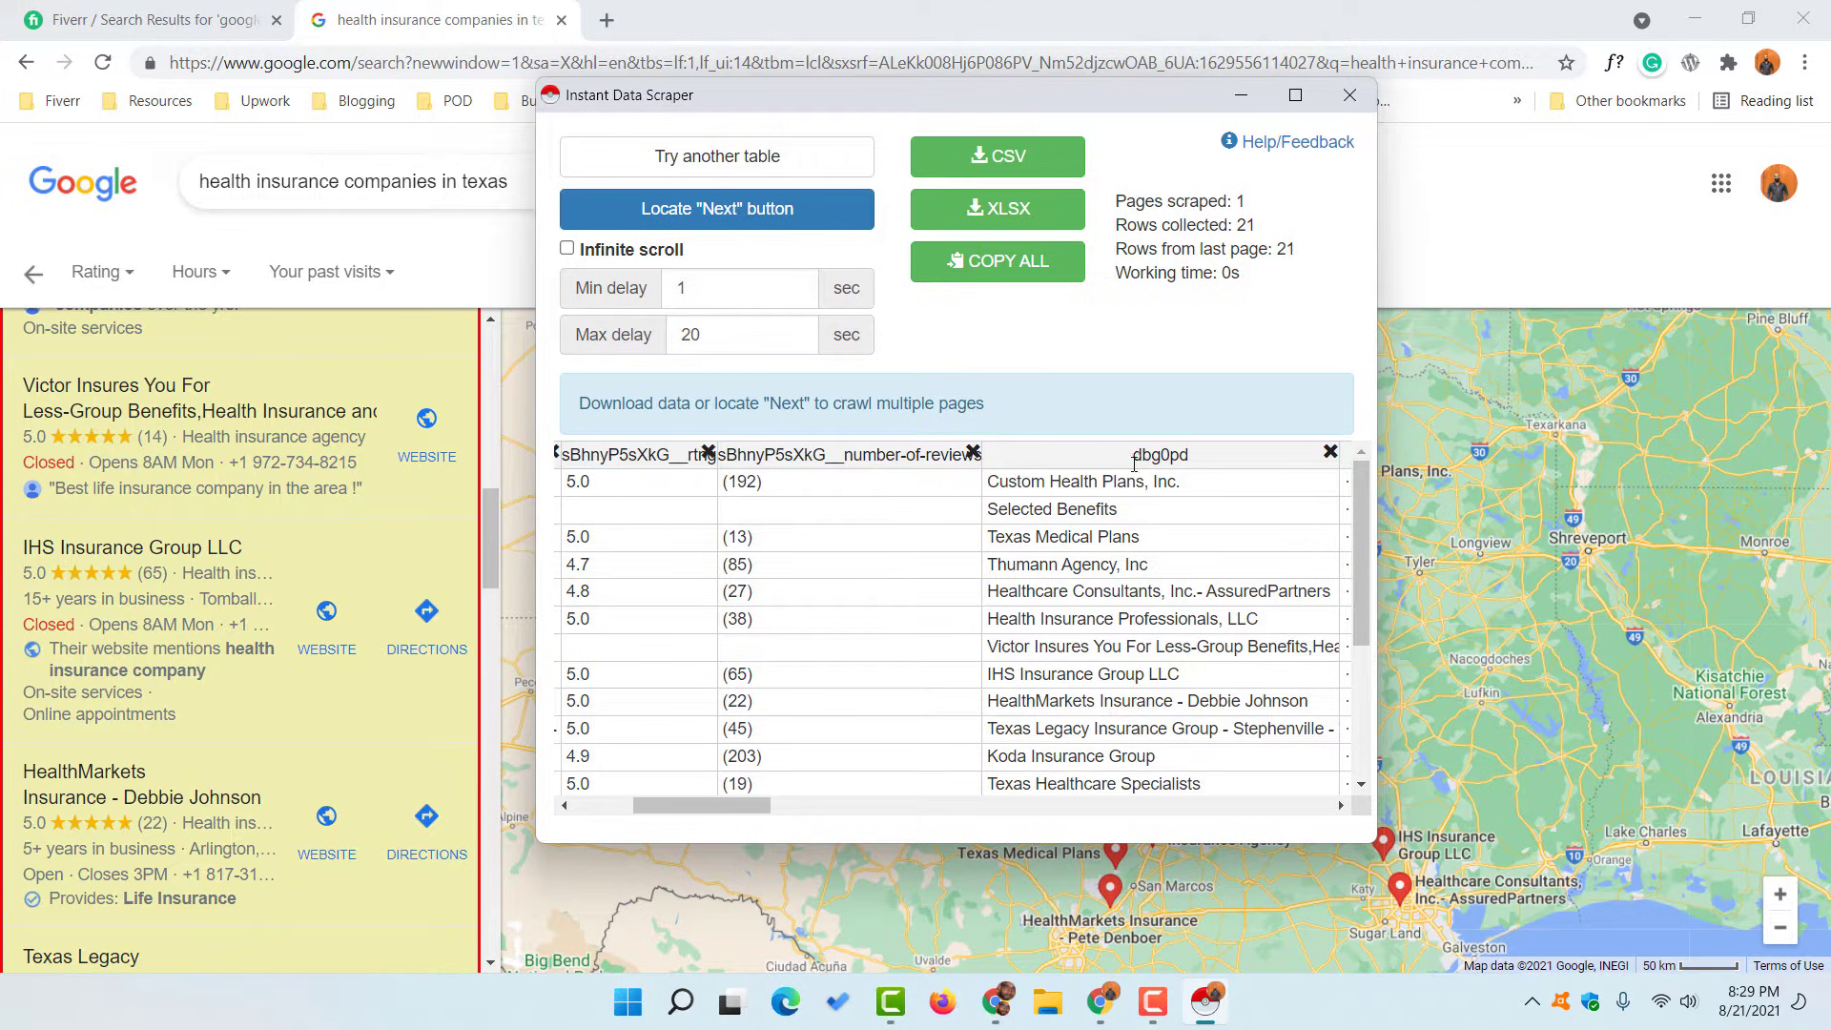
{"action": "left_click_drag", "start_coordinate": [719, 804], "coordinate": [606, 808]}
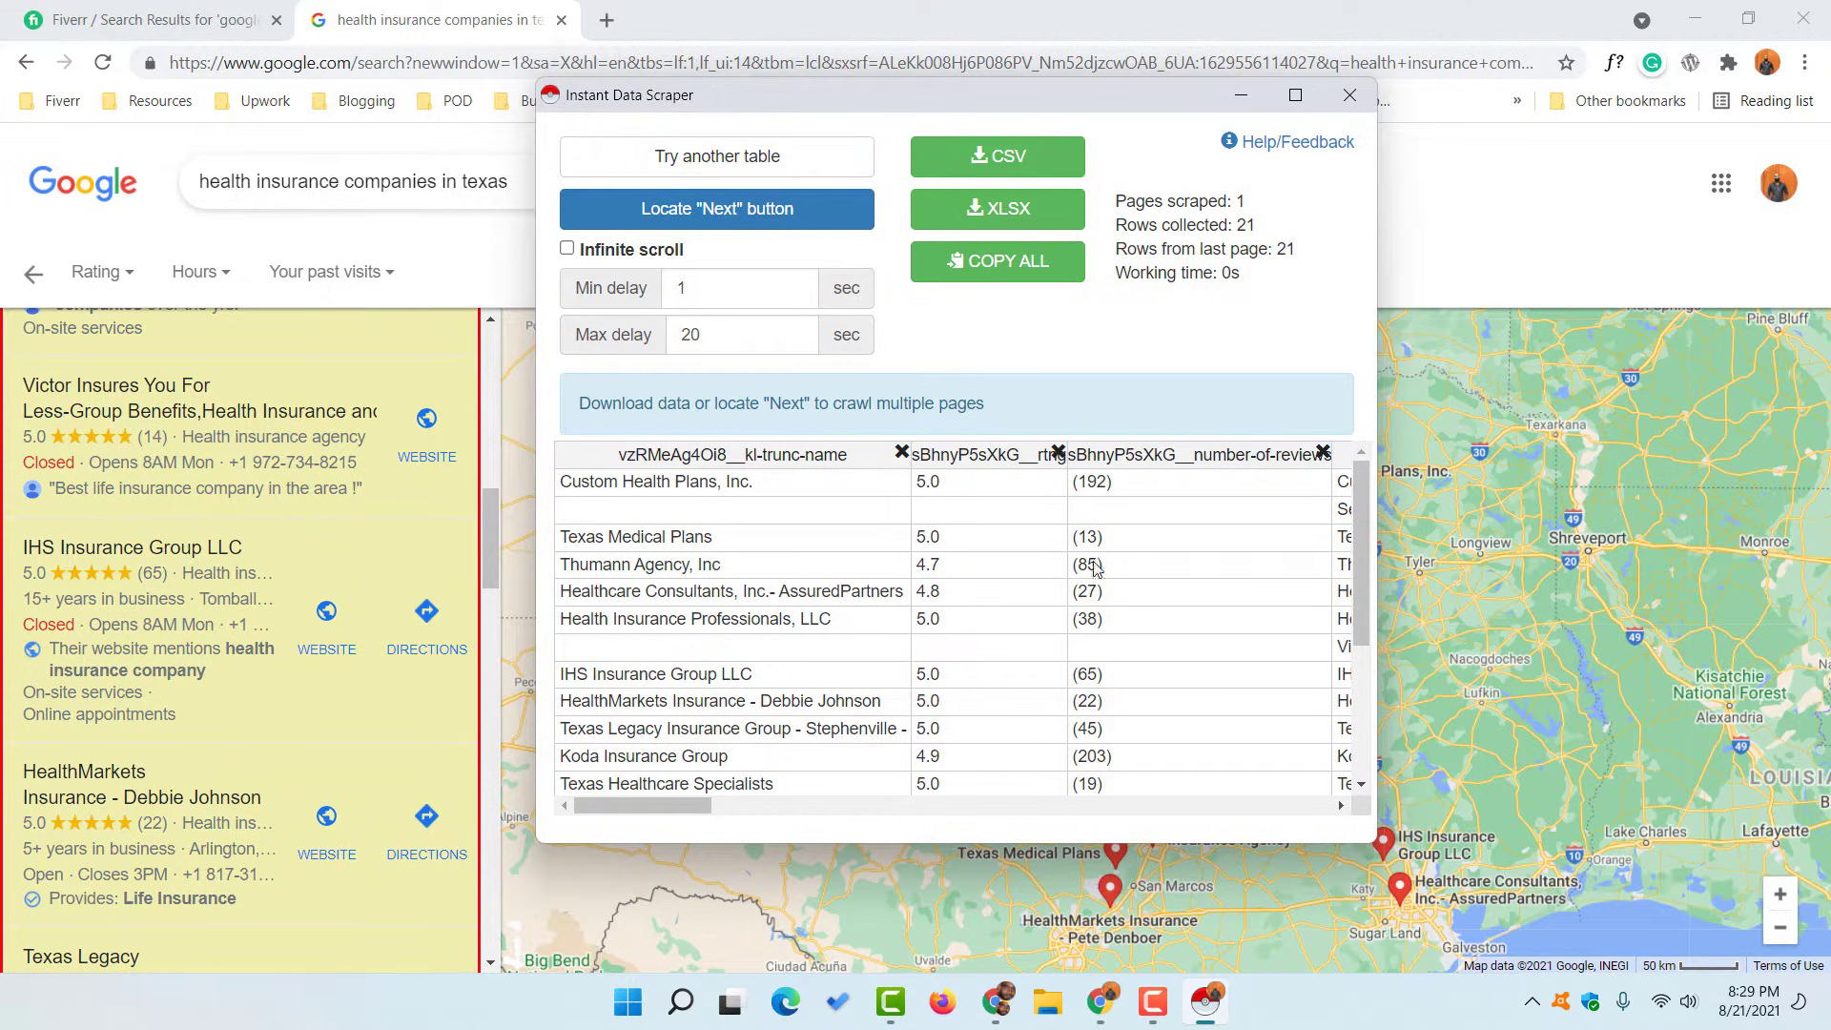
{"action": "left_click_drag", "start_coordinate": [489, 551], "coordinate": [497, 927]}
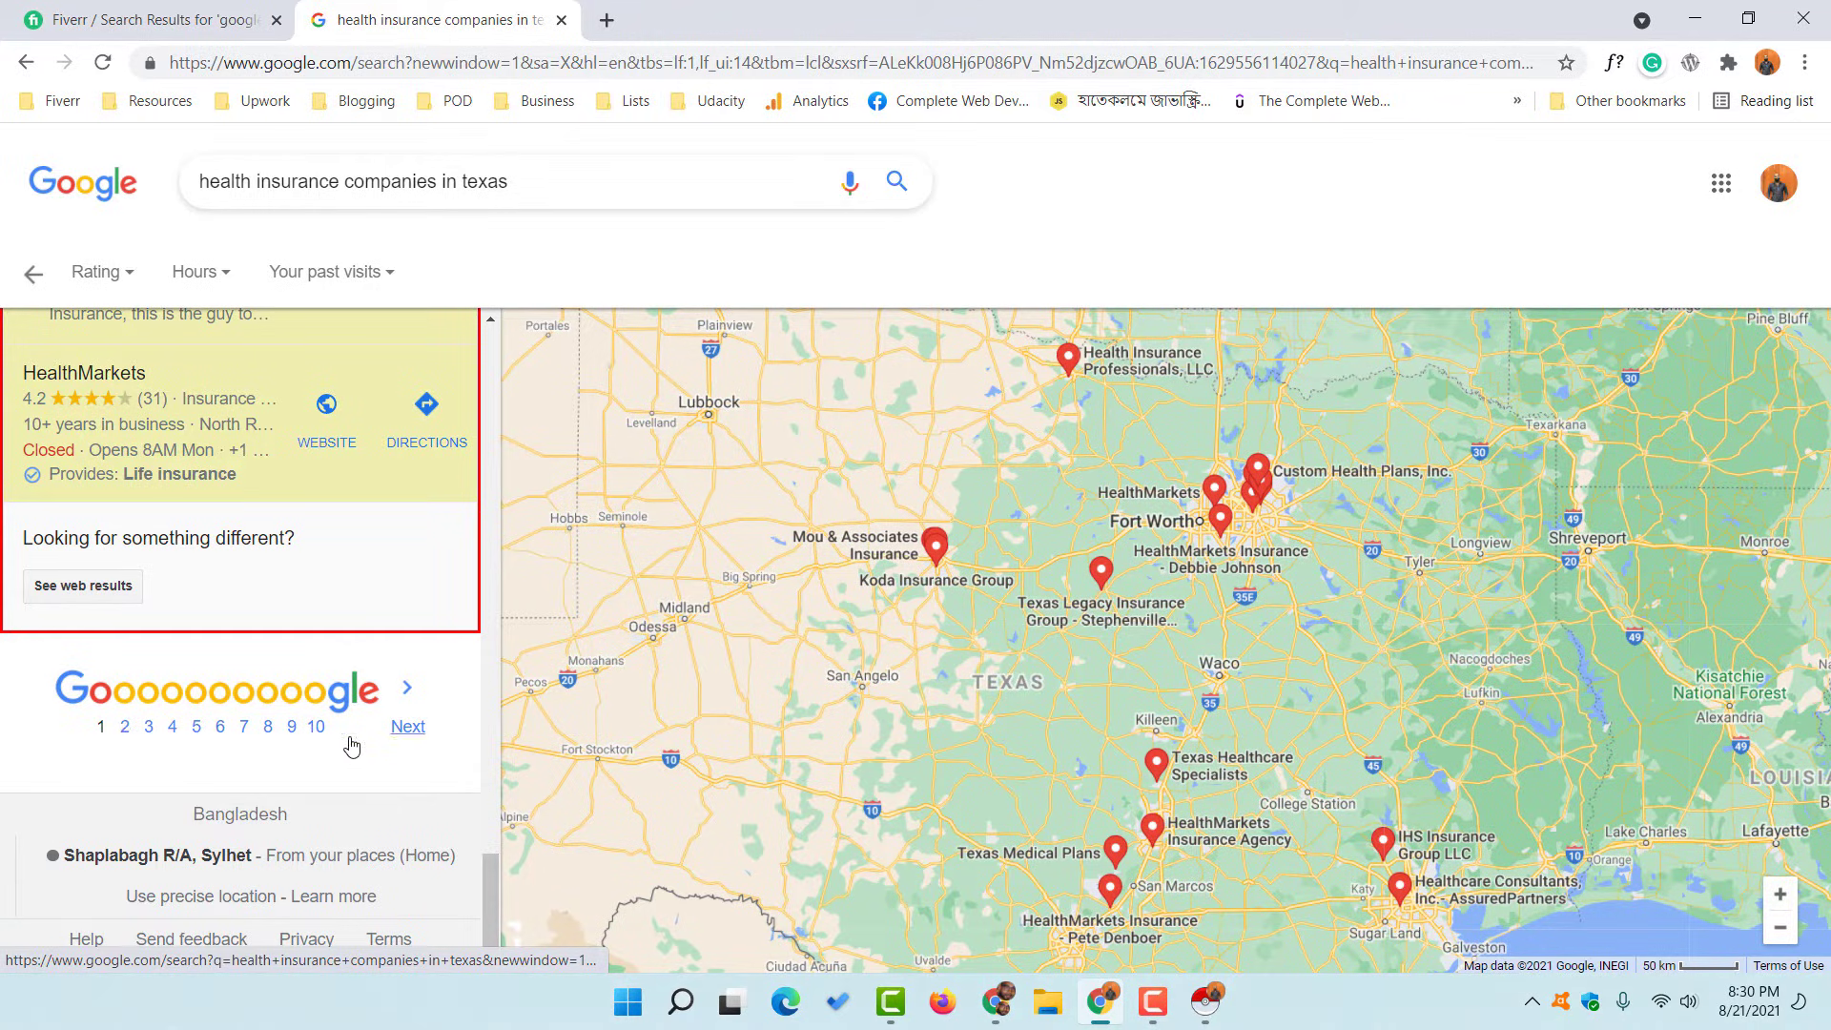
Mark Google's Next link as the scraper's "Next" button for reaching further pages.
{"action": "left_click", "coordinate": [1216, 1008]}
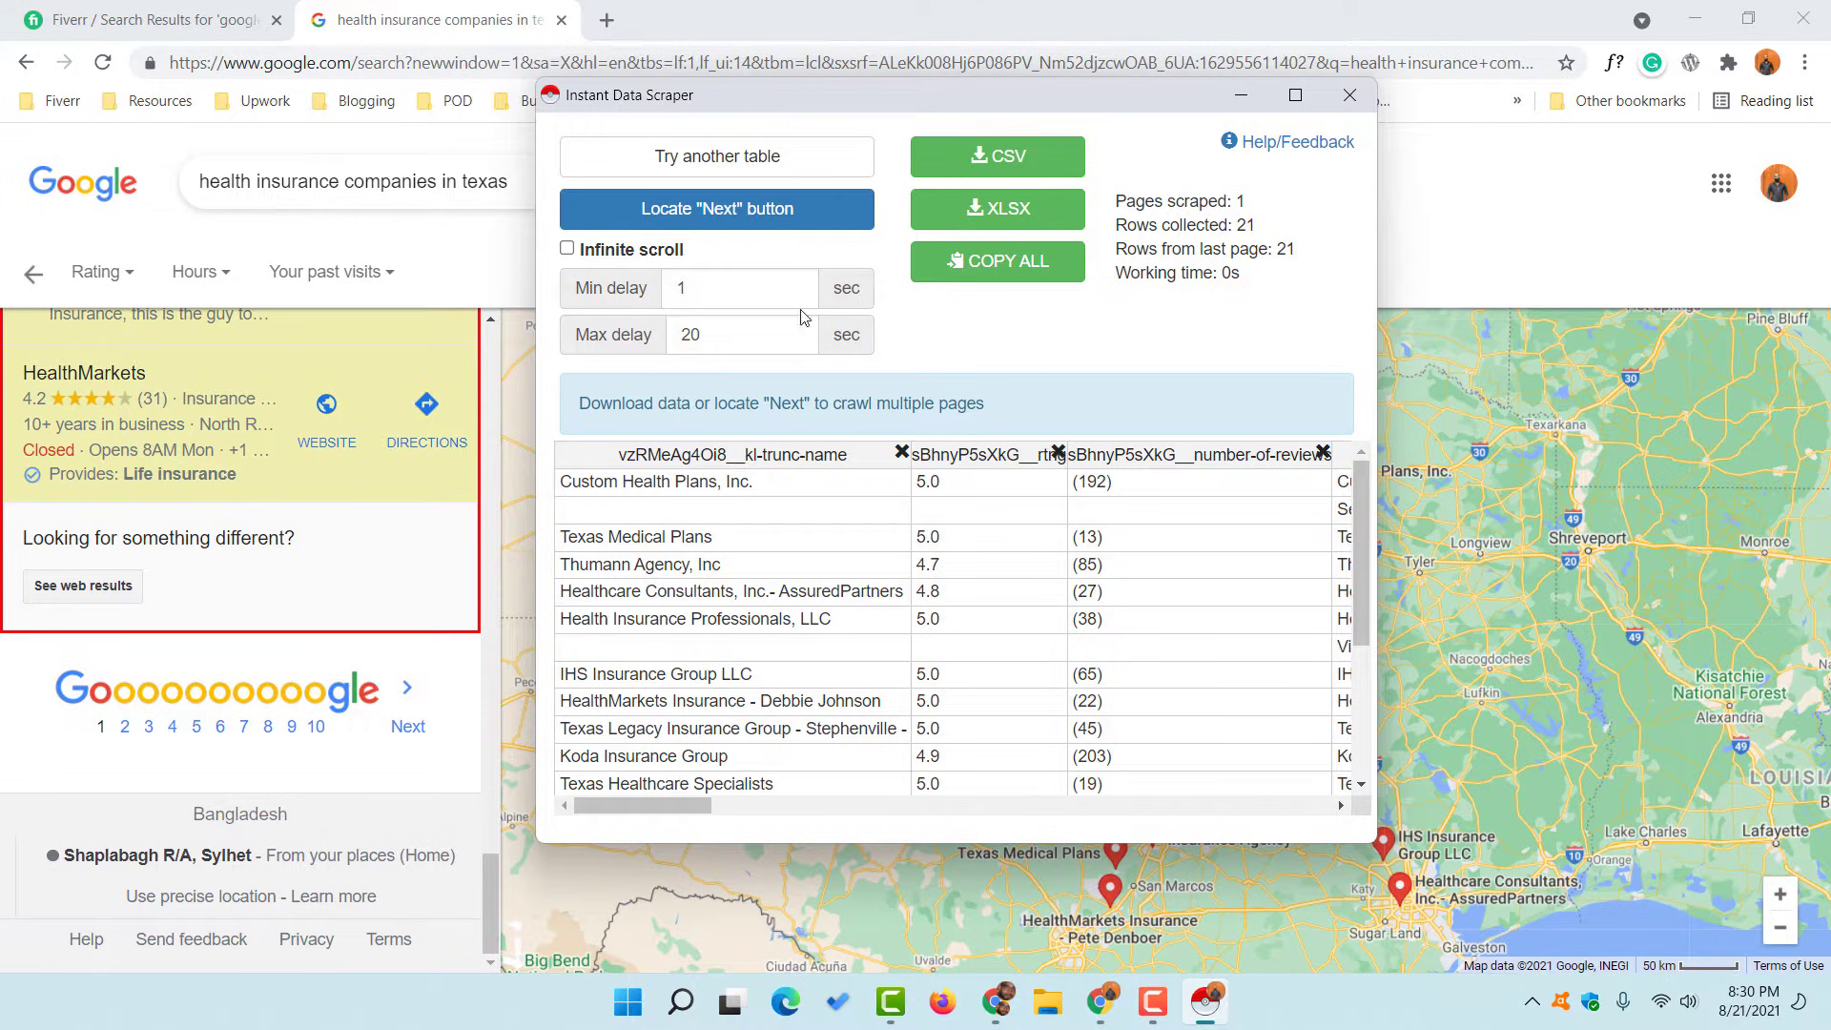
{"action": "left_click", "coordinate": [784, 220]}
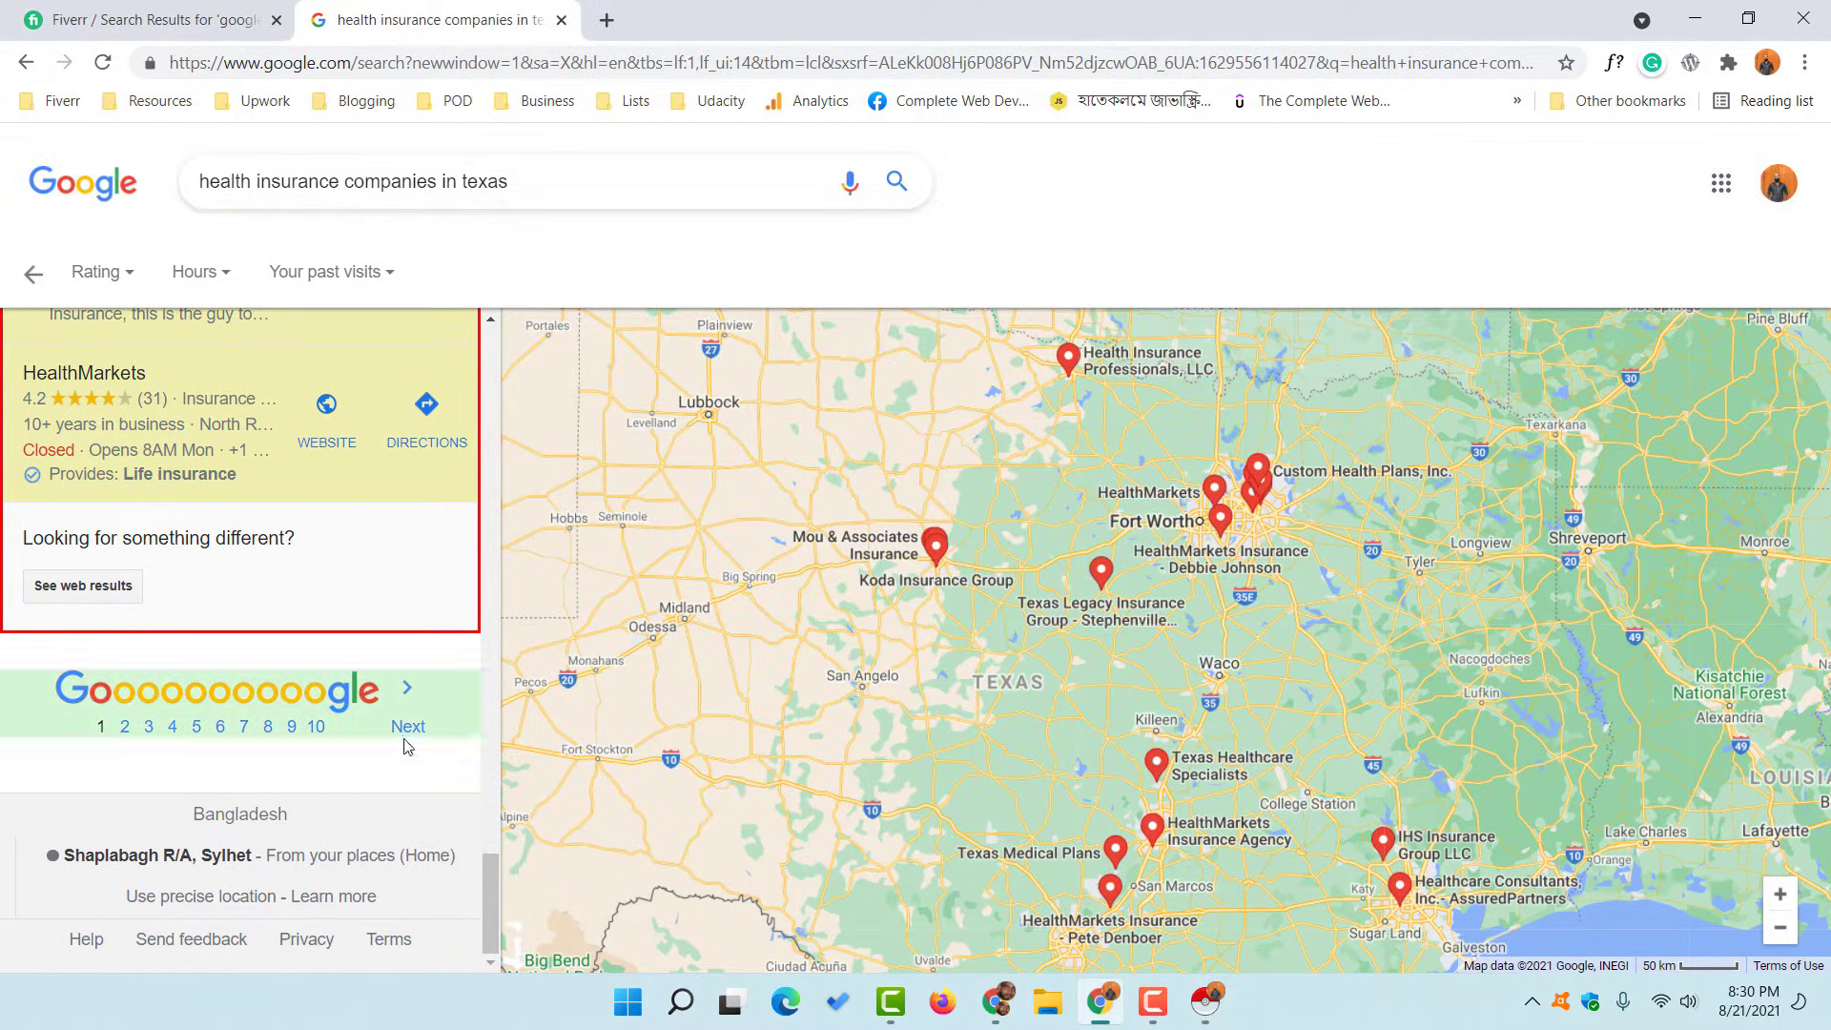
{"action": "left_click", "coordinate": [408, 733]}
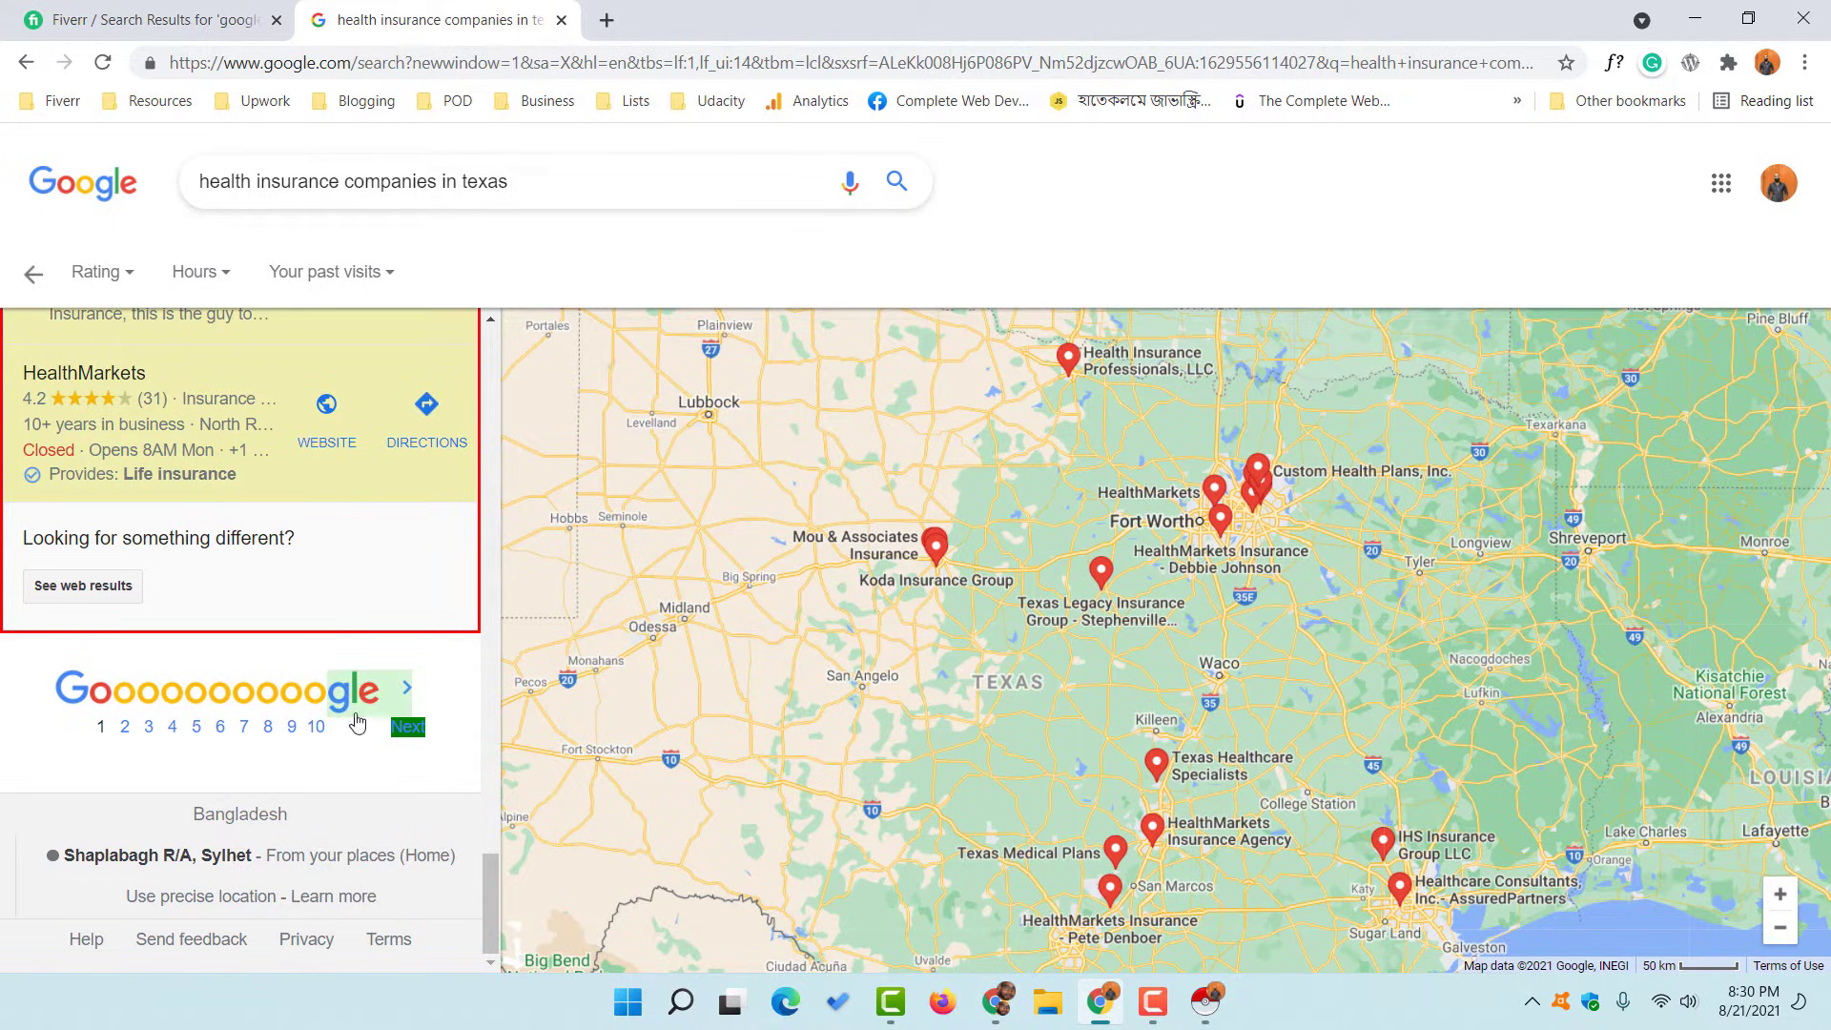
{"action": "left_click", "coordinate": [1220, 1017]}
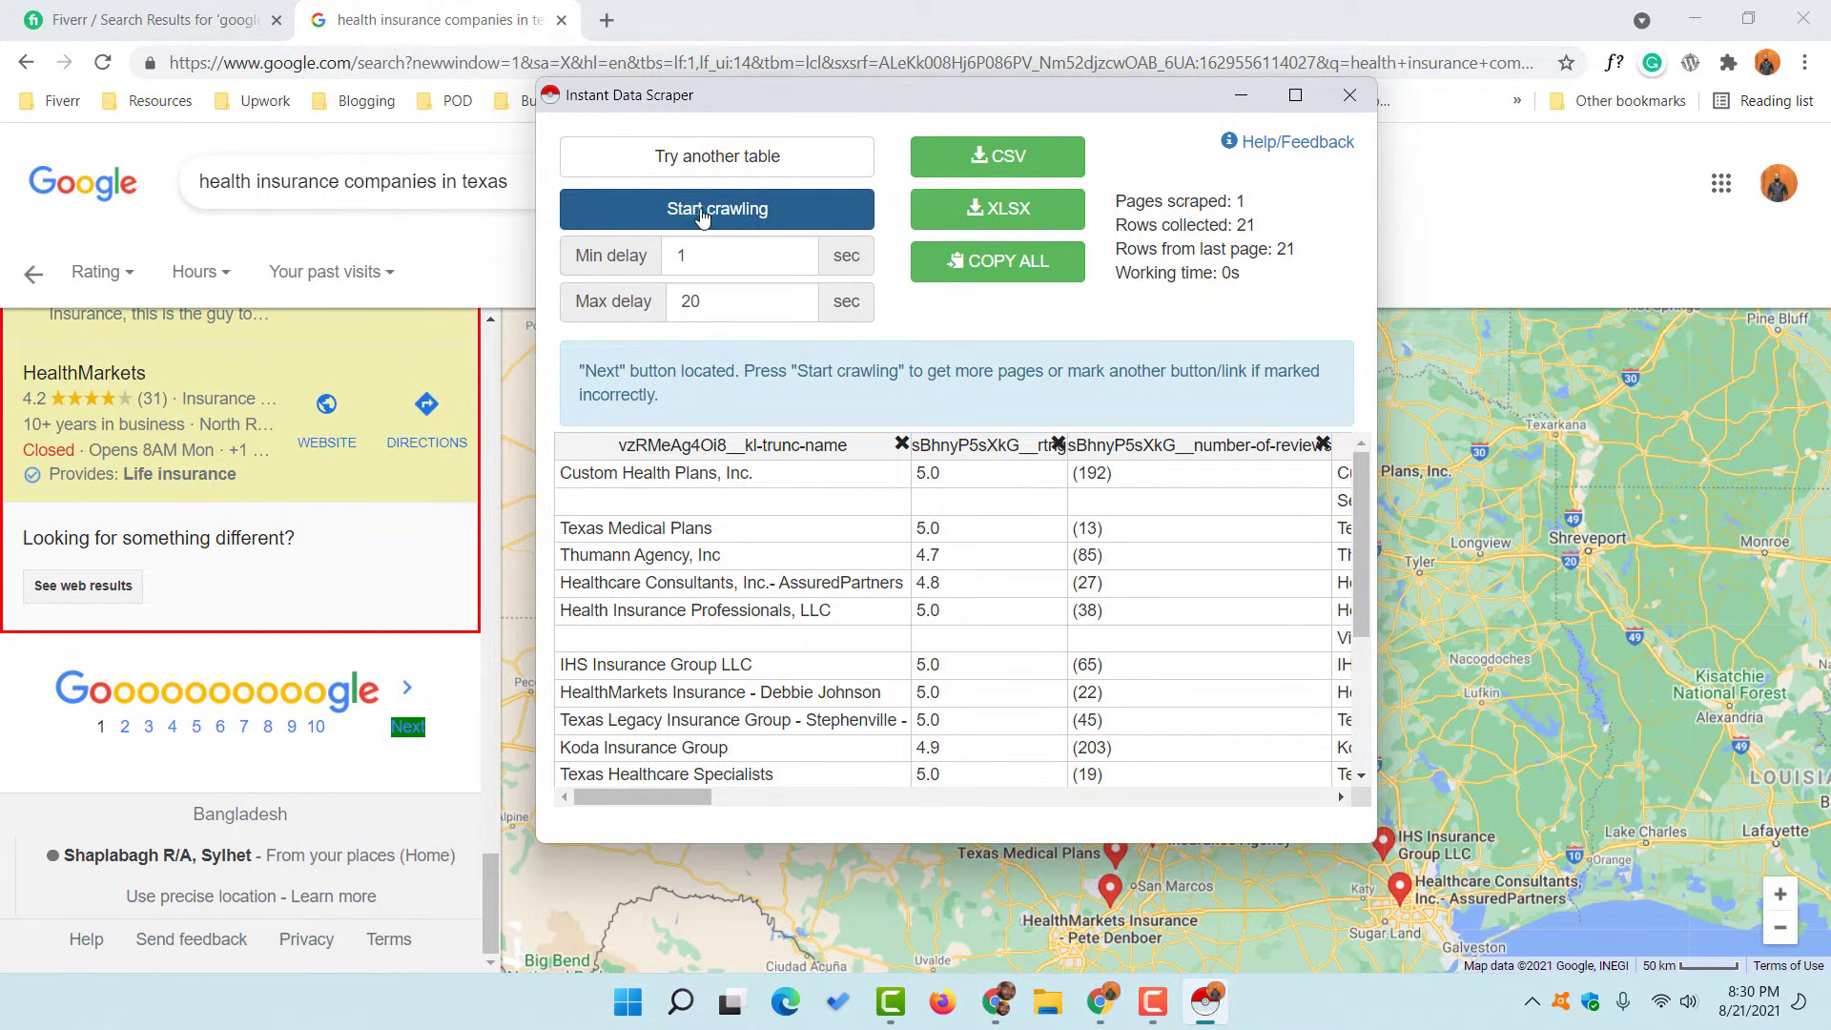
Crawl the following results pages, stopping at 281 rows from 14 pages.
{"action": "left_click", "coordinate": [760, 210]}
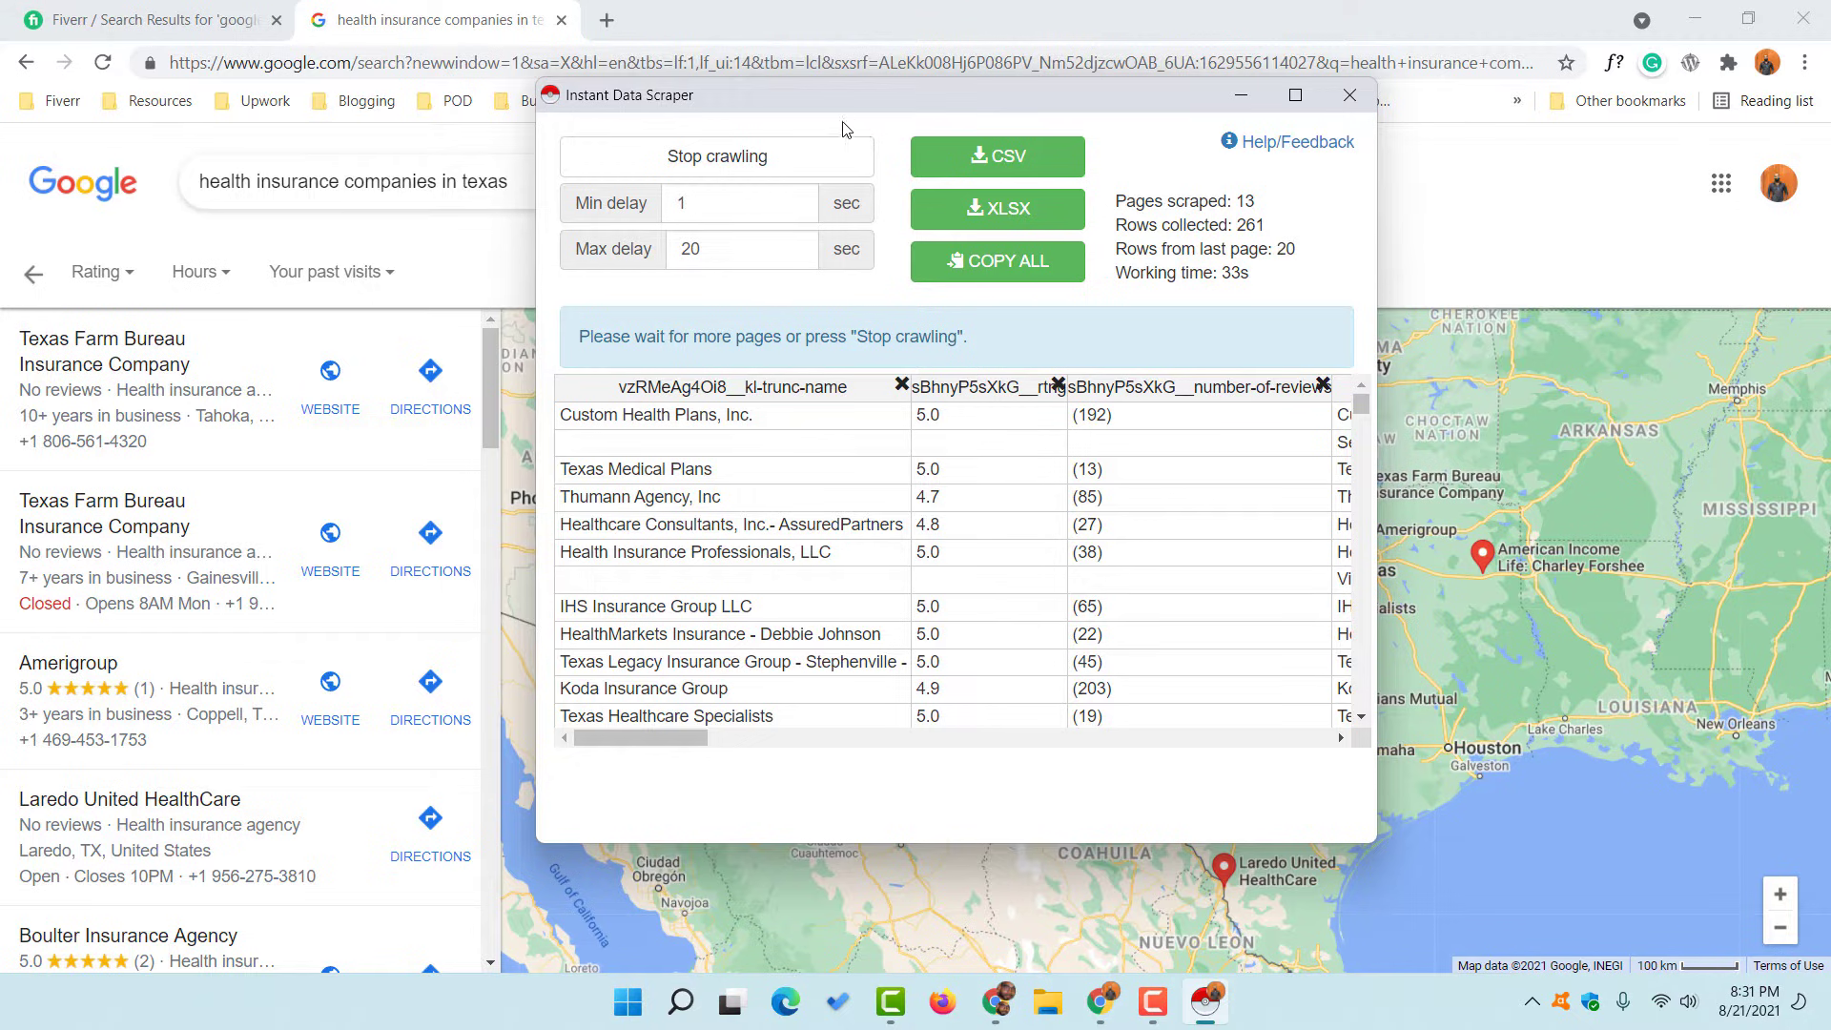
{"action": "left_click", "coordinate": [668, 157]}
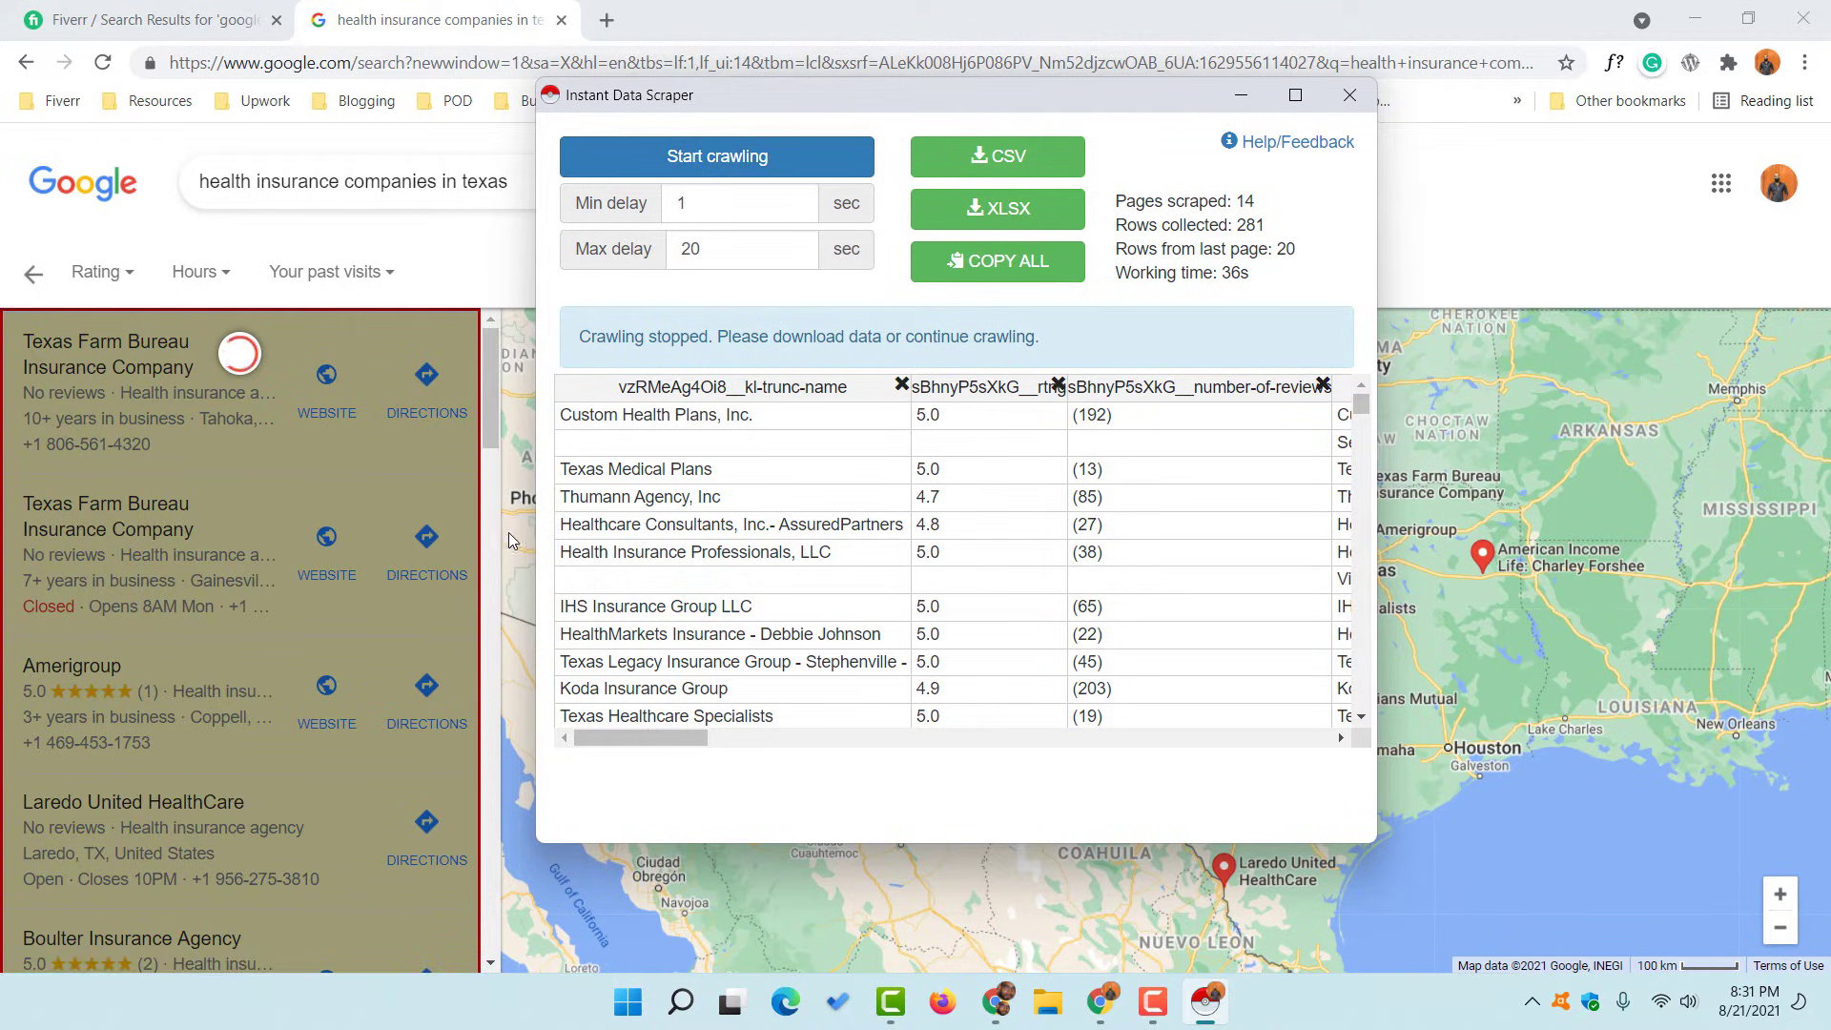
Check the results pages and confirm the scraper shows 301 rows collected from 15 pages.
{"action": "scroll", "coordinate": [300, 726], "scroll_direction": "down", "scroll_amount": 1}
{"action": "scroll", "coordinate": [300, 727], "scroll_direction": "down", "scroll_amount": 6}
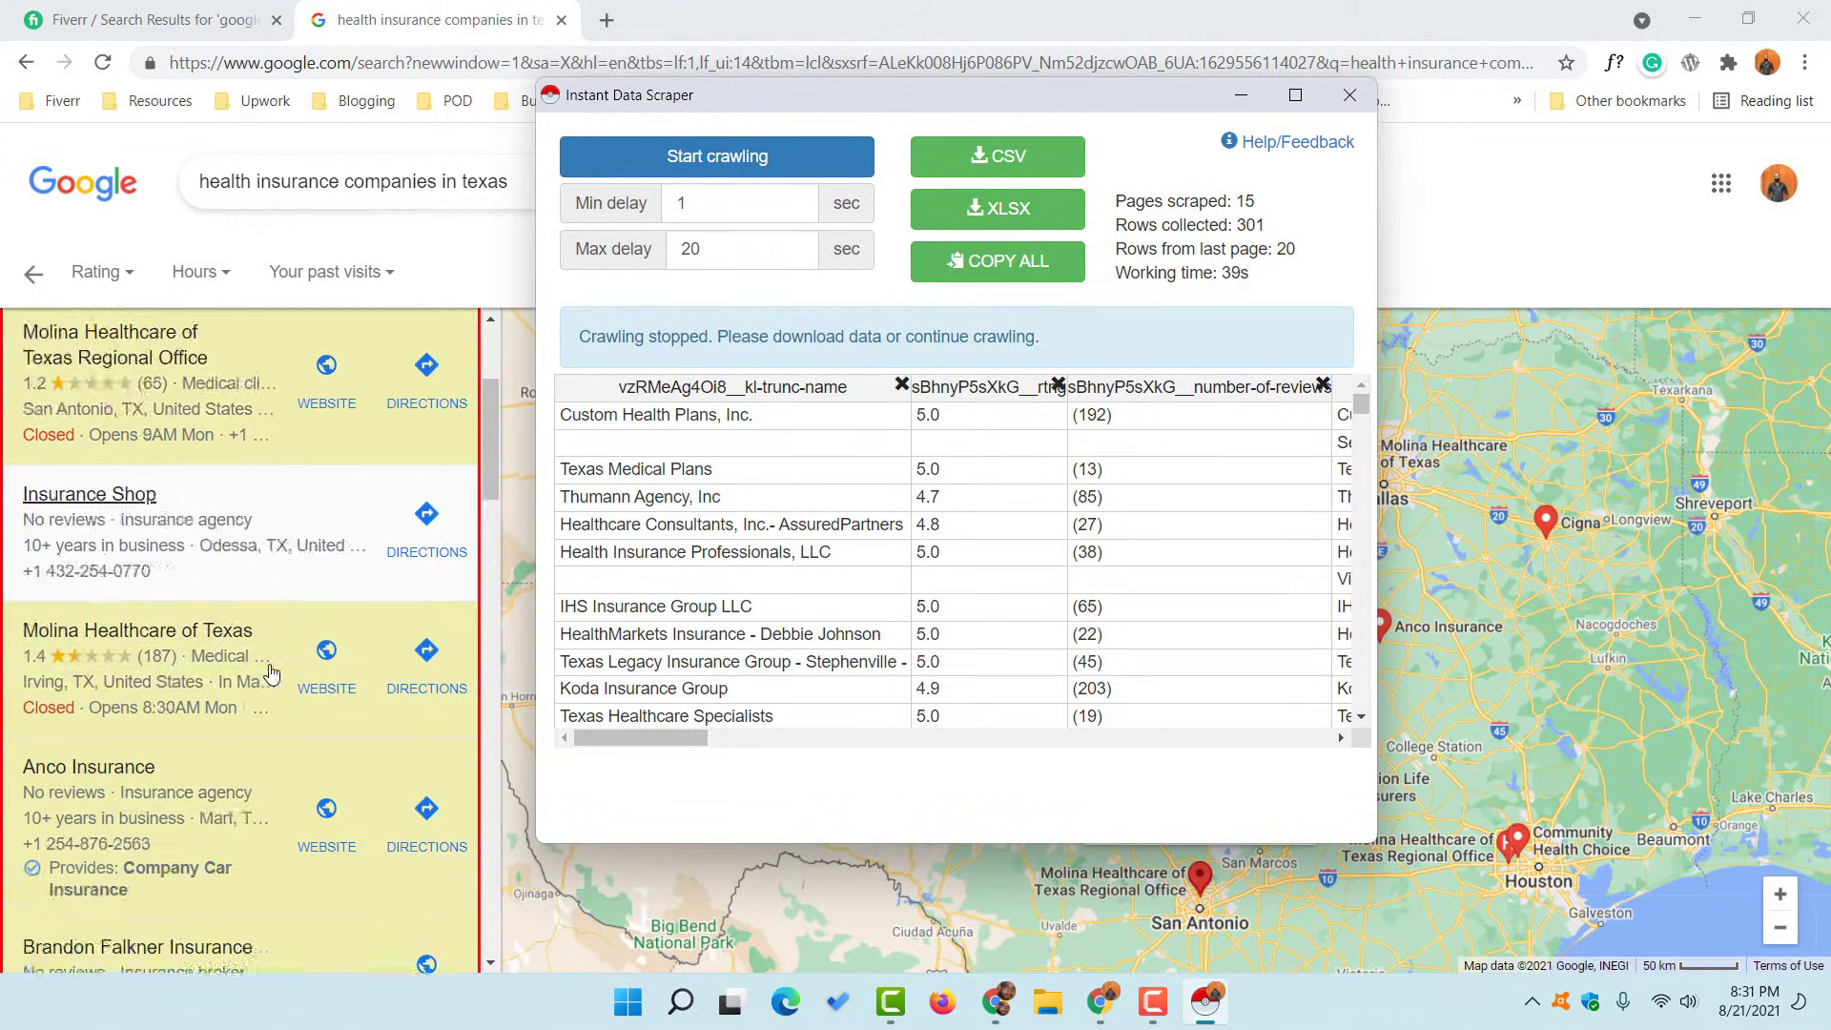
{"action": "left_click_drag", "start_coordinate": [489, 601], "coordinate": [495, 944]}
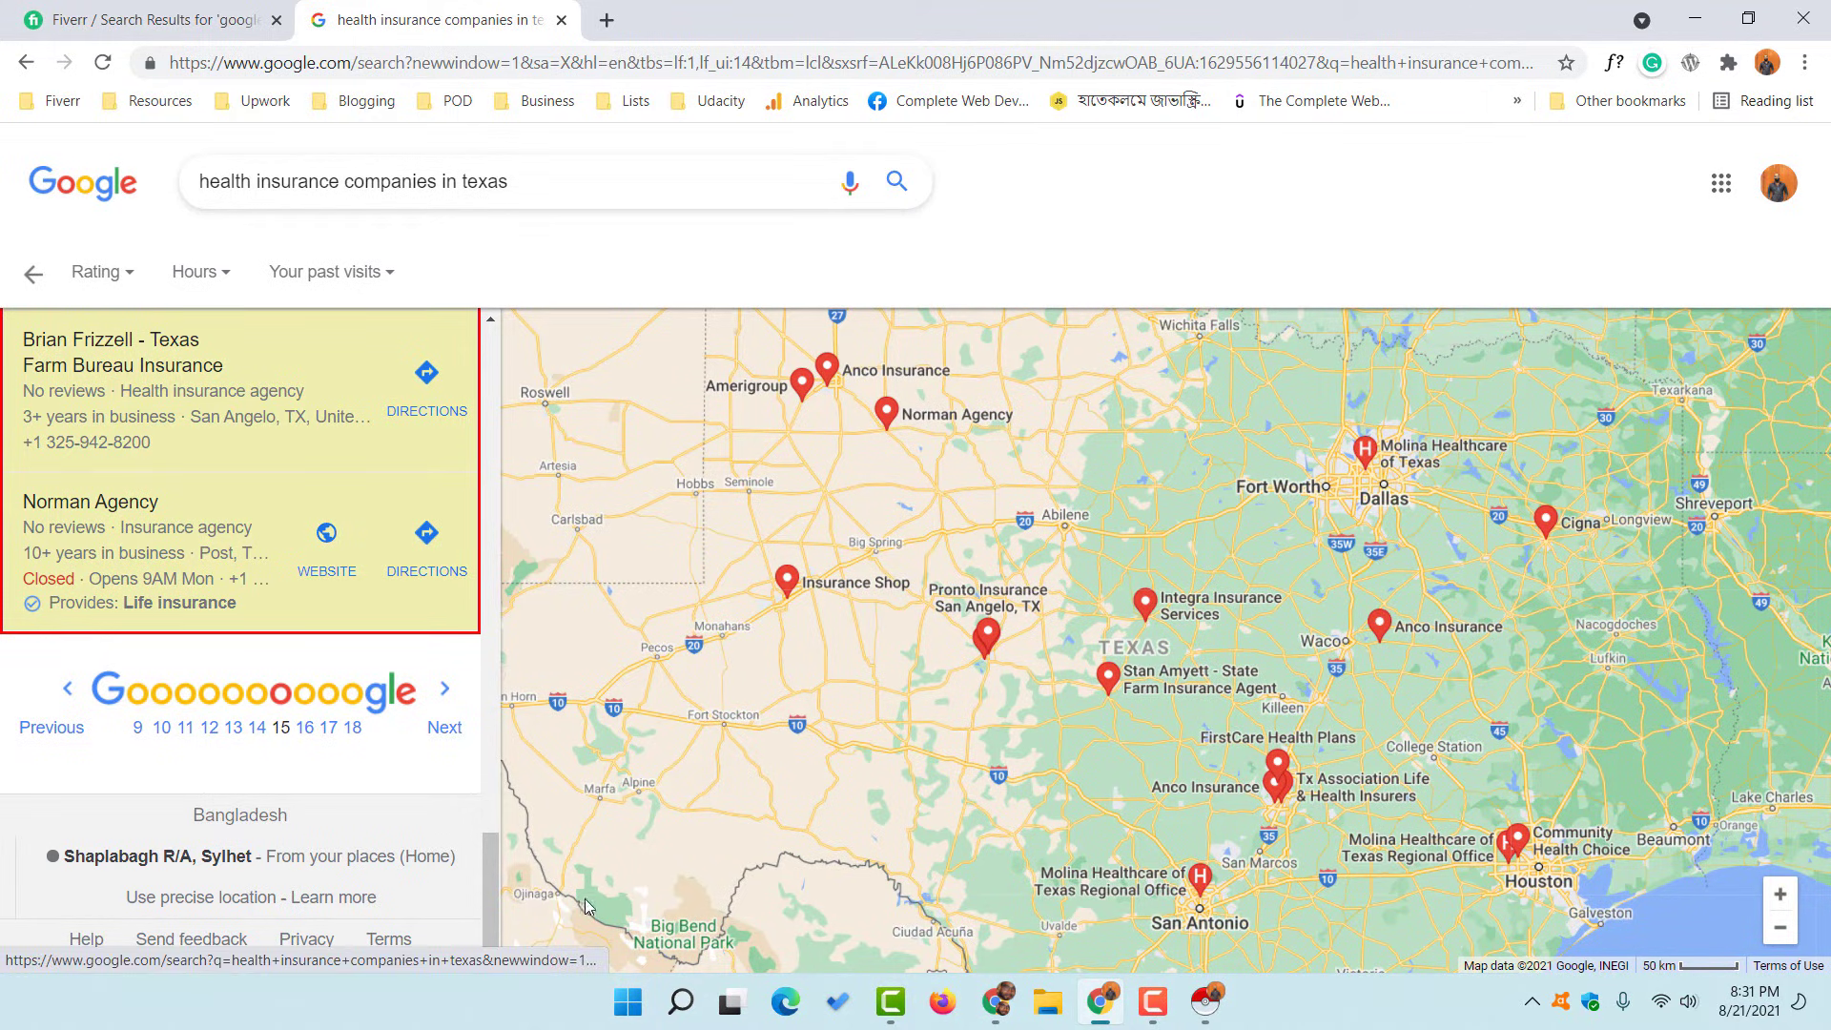
{"action": "left_click", "coordinate": [1207, 1021]}
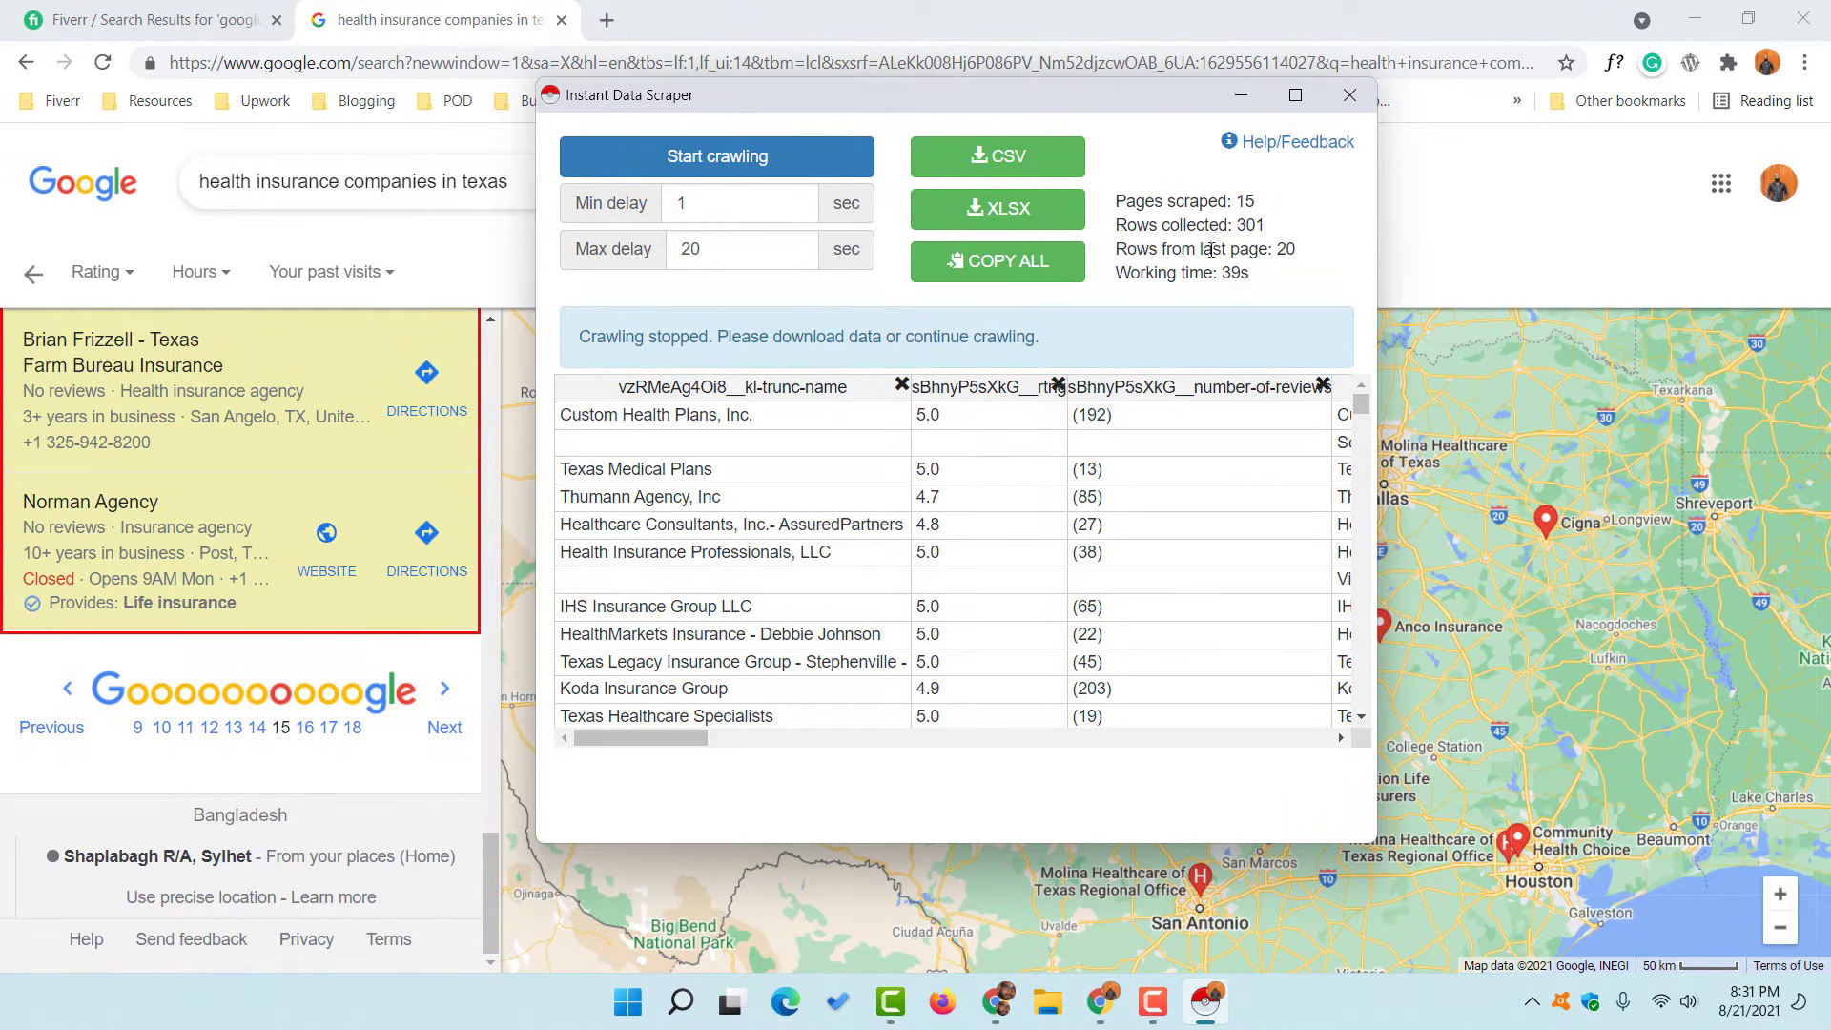
{"action": "left_click_drag", "start_coordinate": [1252, 226], "coordinate": [1114, 226]}
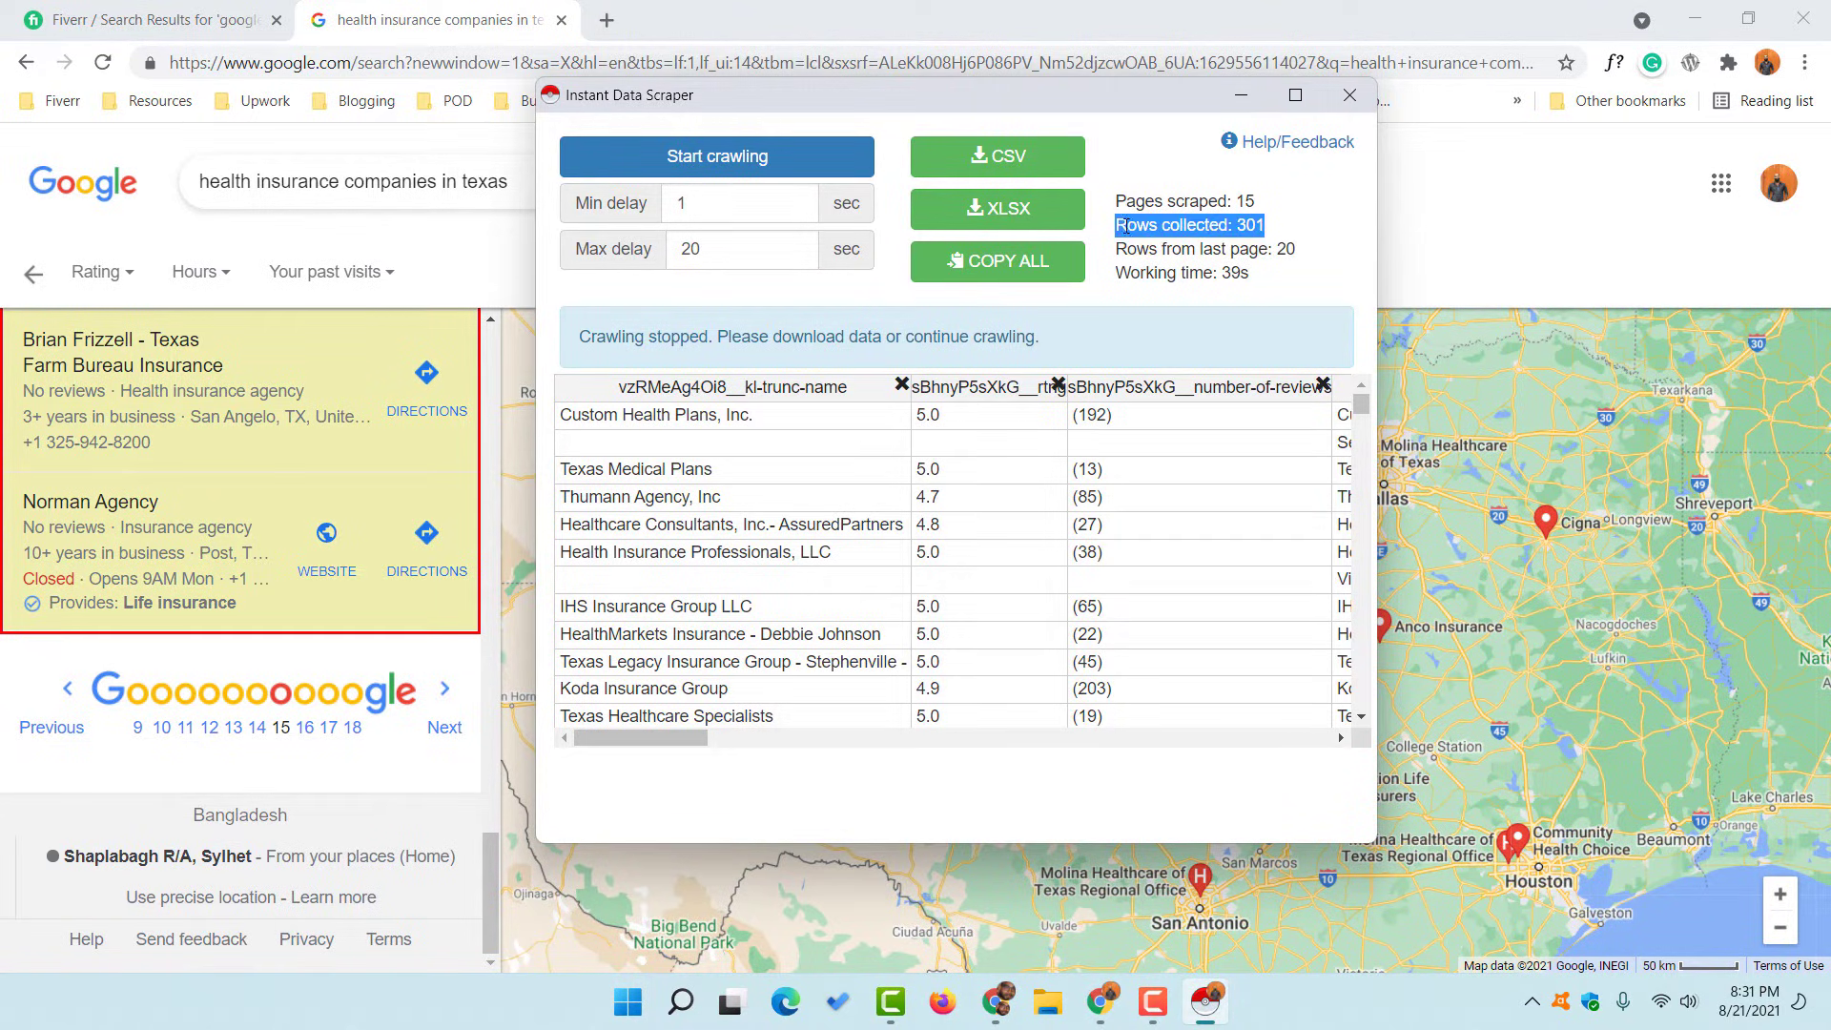
{"action": "left_click", "coordinate": [1161, 245]}
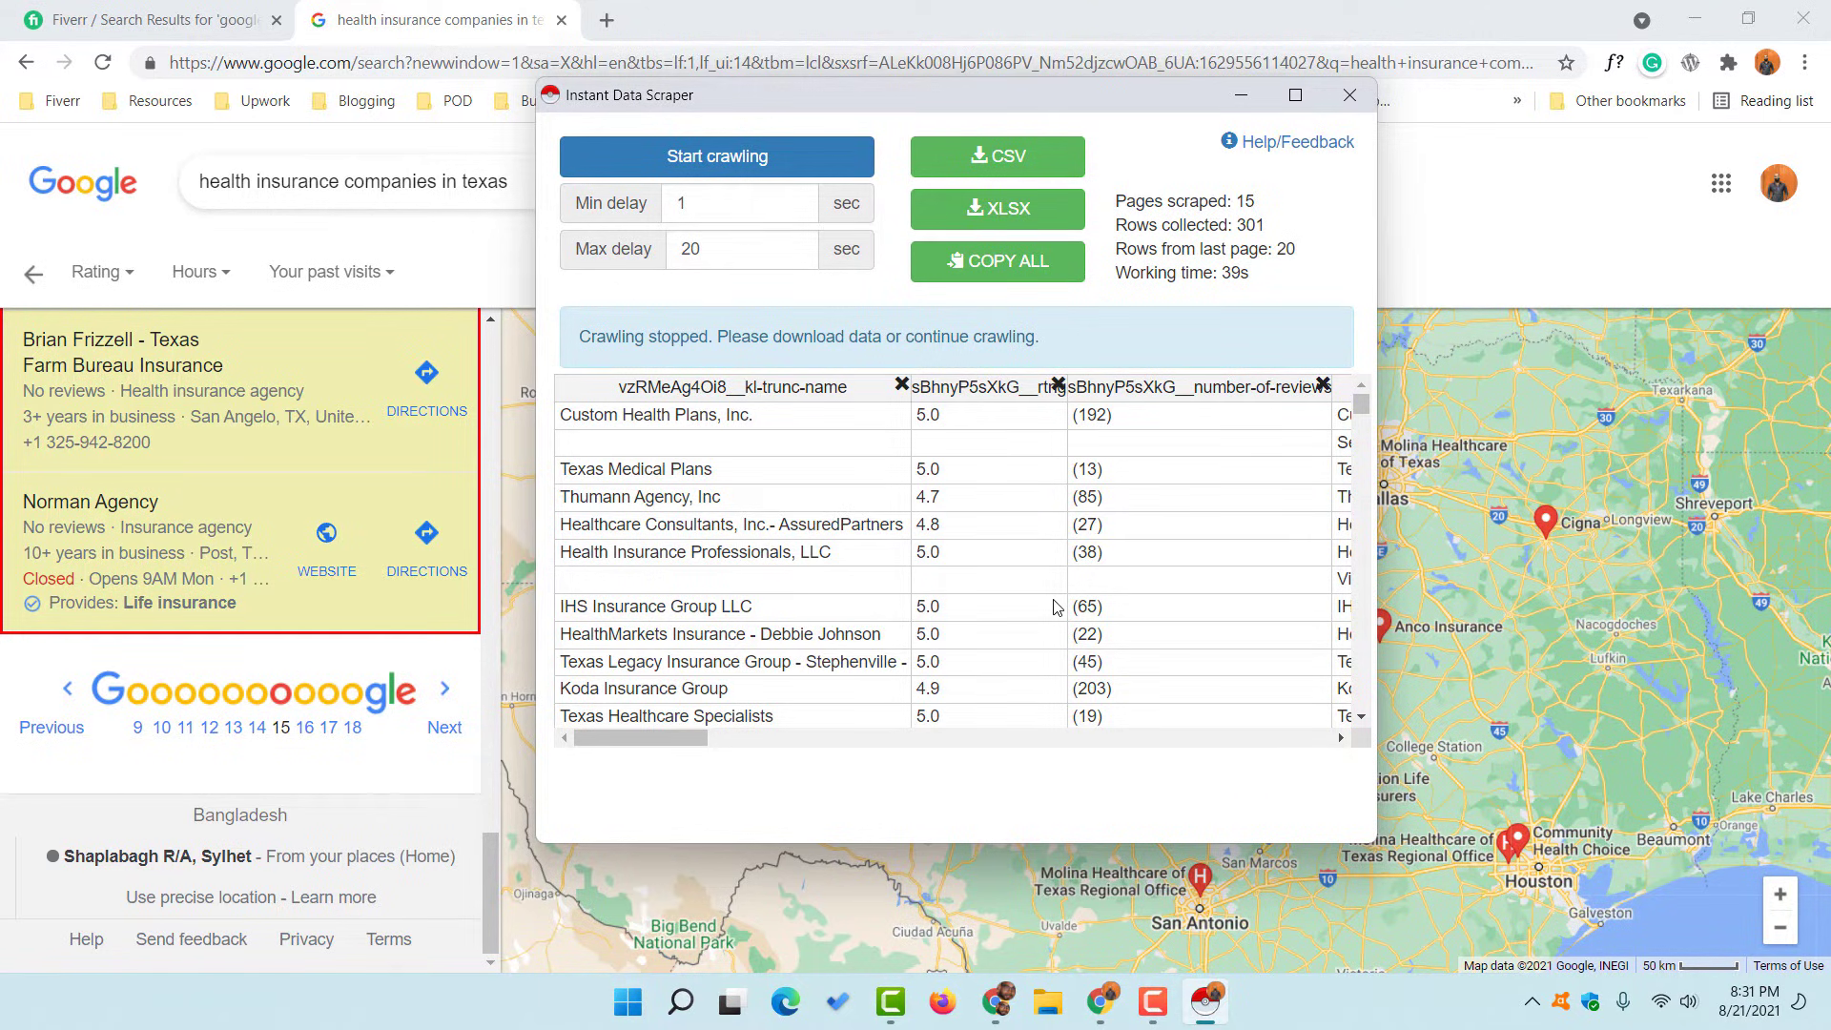
Export the scraped data as Health Insurance.csv and open the download in Excel.
{"action": "left_click", "coordinate": [1014, 177]}
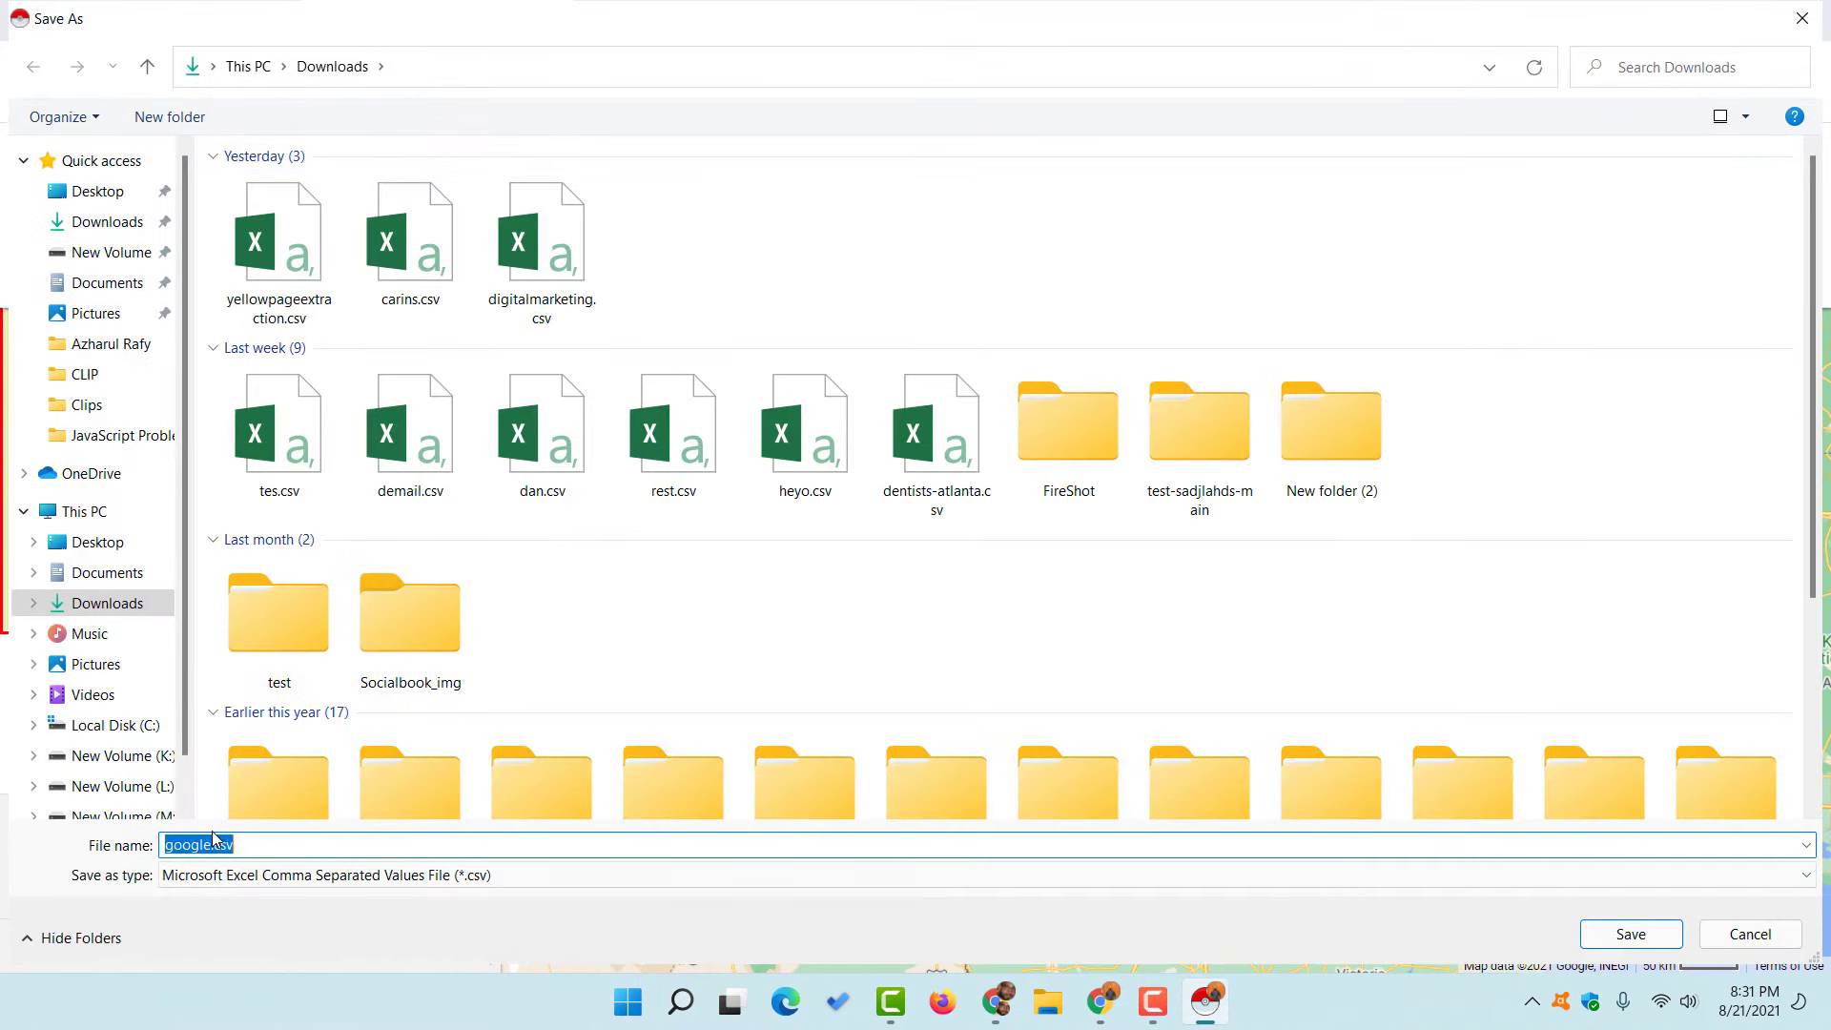
{"action": "left_click_drag", "start_coordinate": [211, 845], "coordinate": [135, 850]}
{"action": "type", "text": "Health Insuranc"}
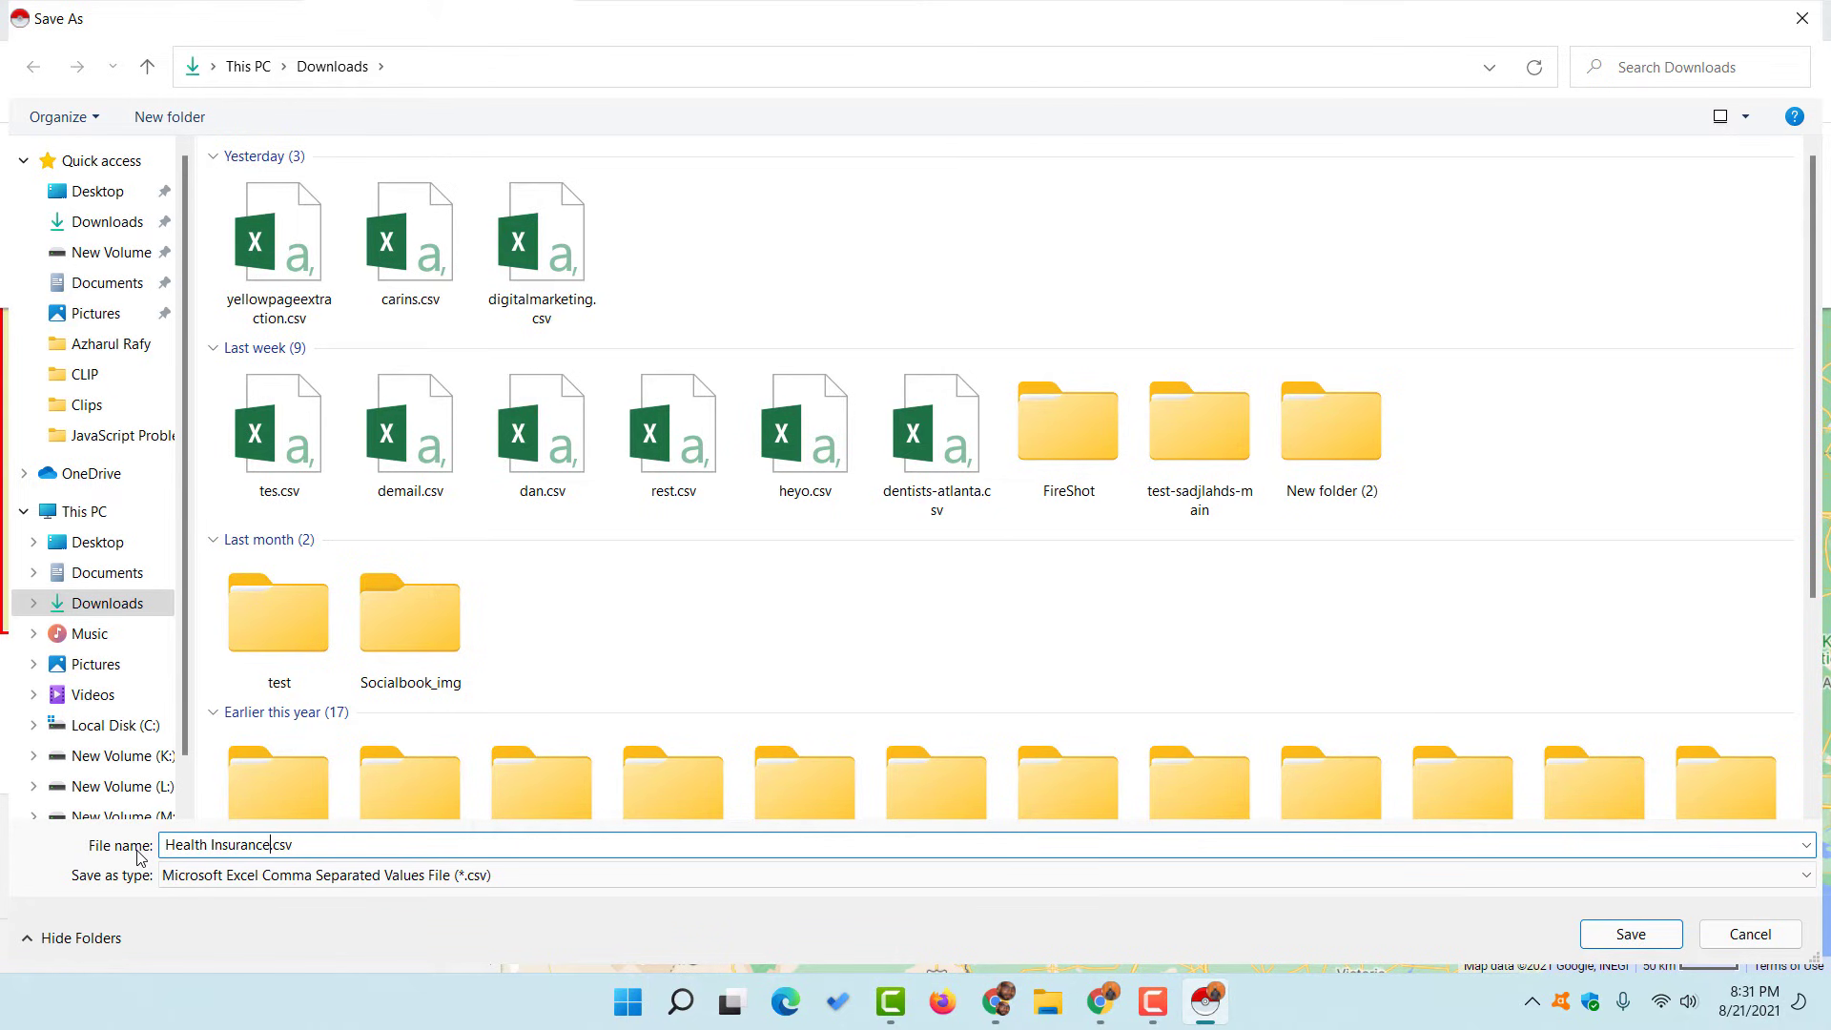
{"action": "key", "text": "Return"}
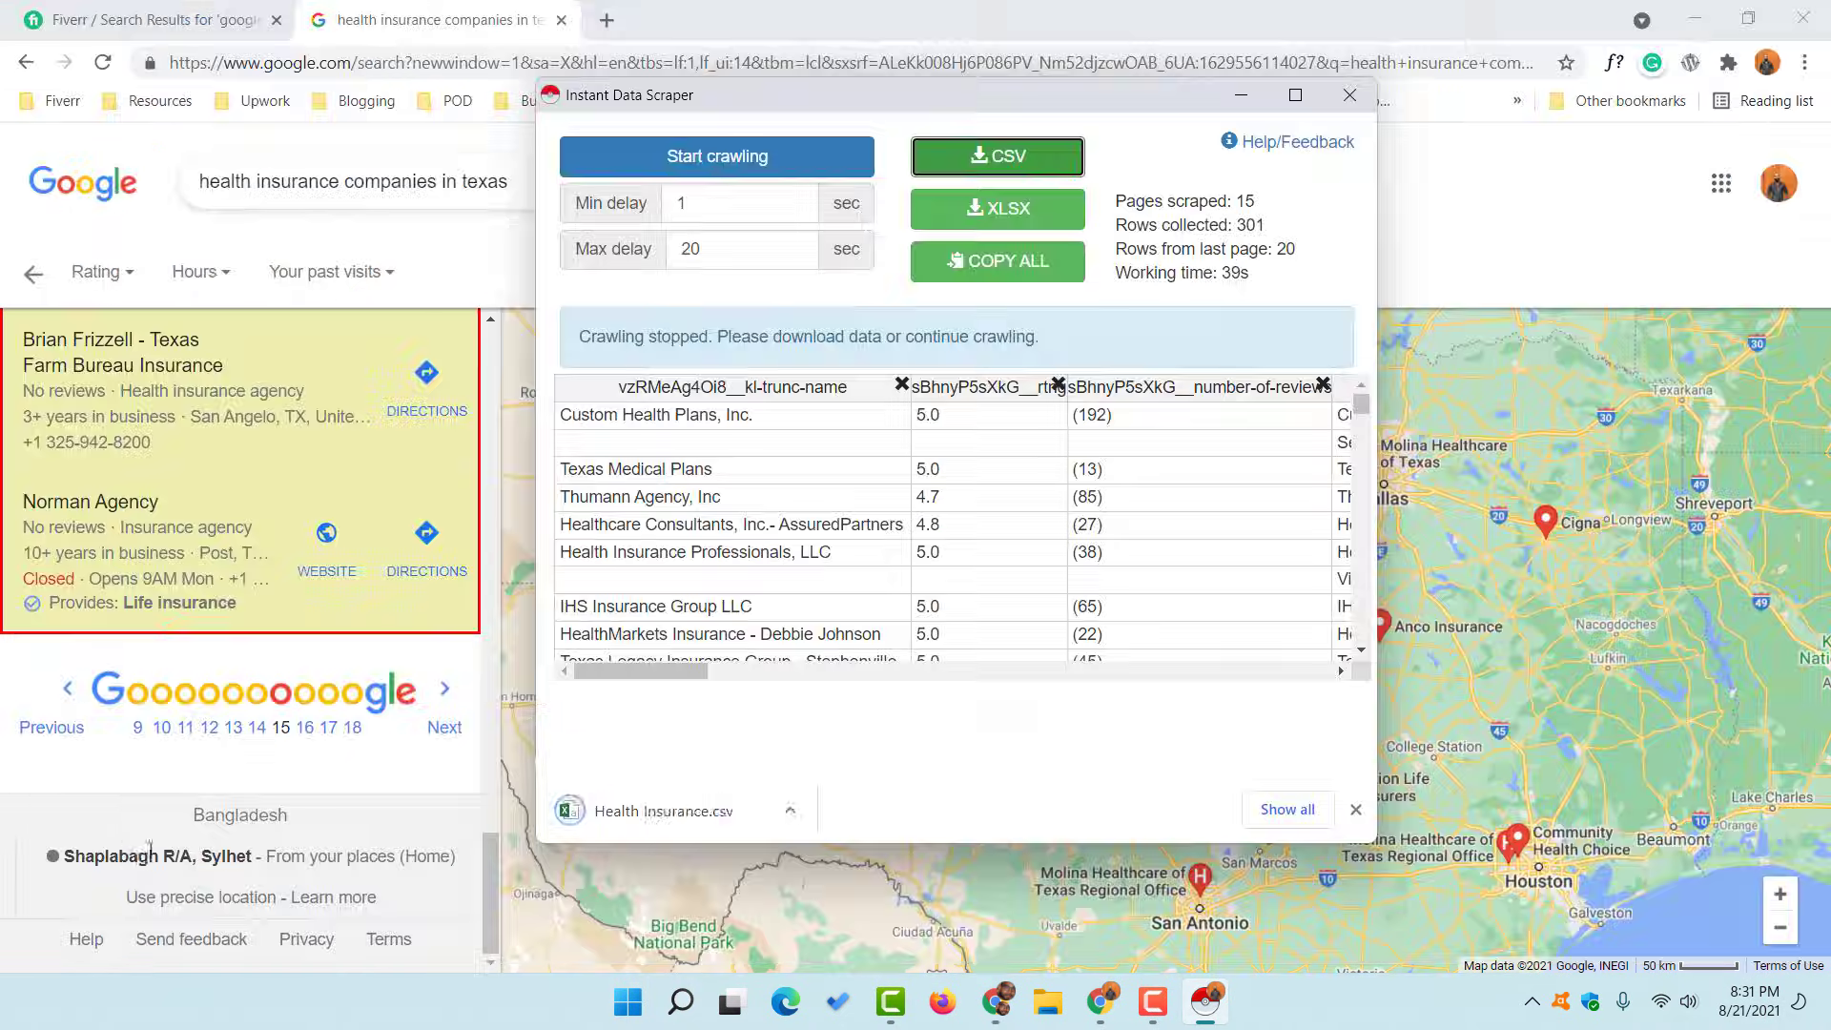
{"action": "right_click", "coordinate": [660, 816]}
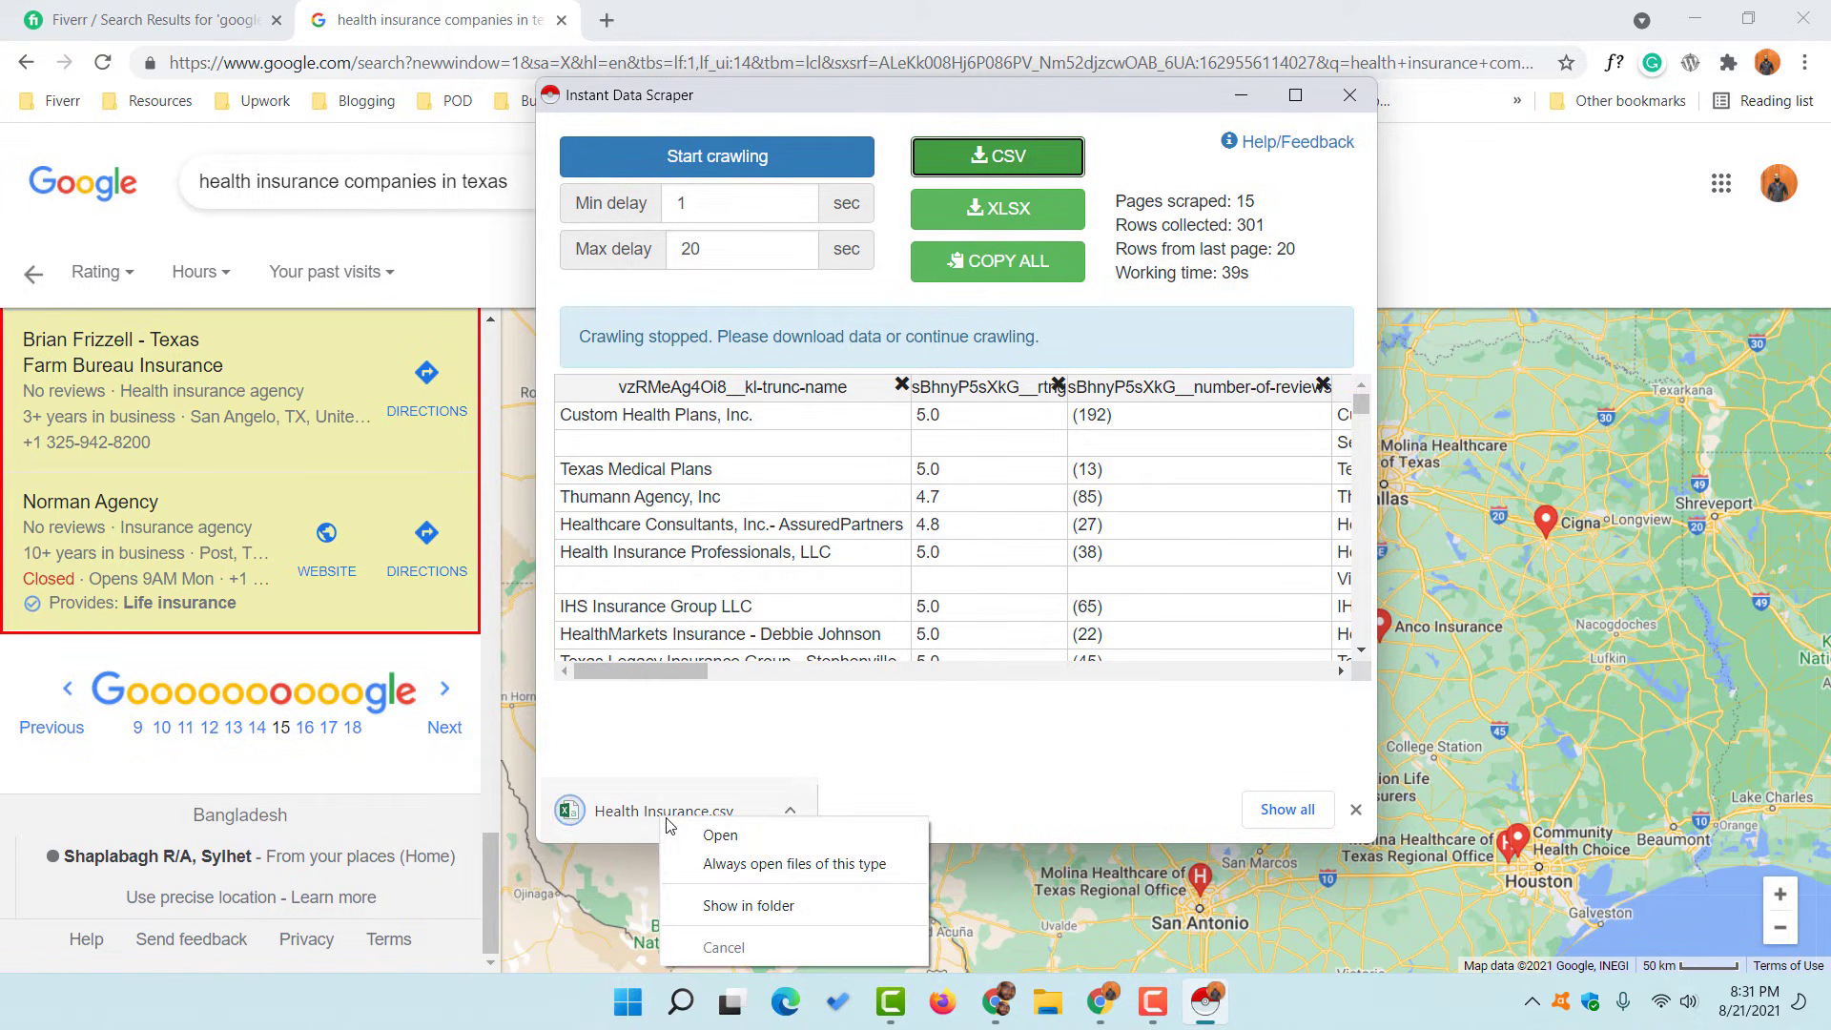
{"action": "left_click", "coordinate": [714, 836]}
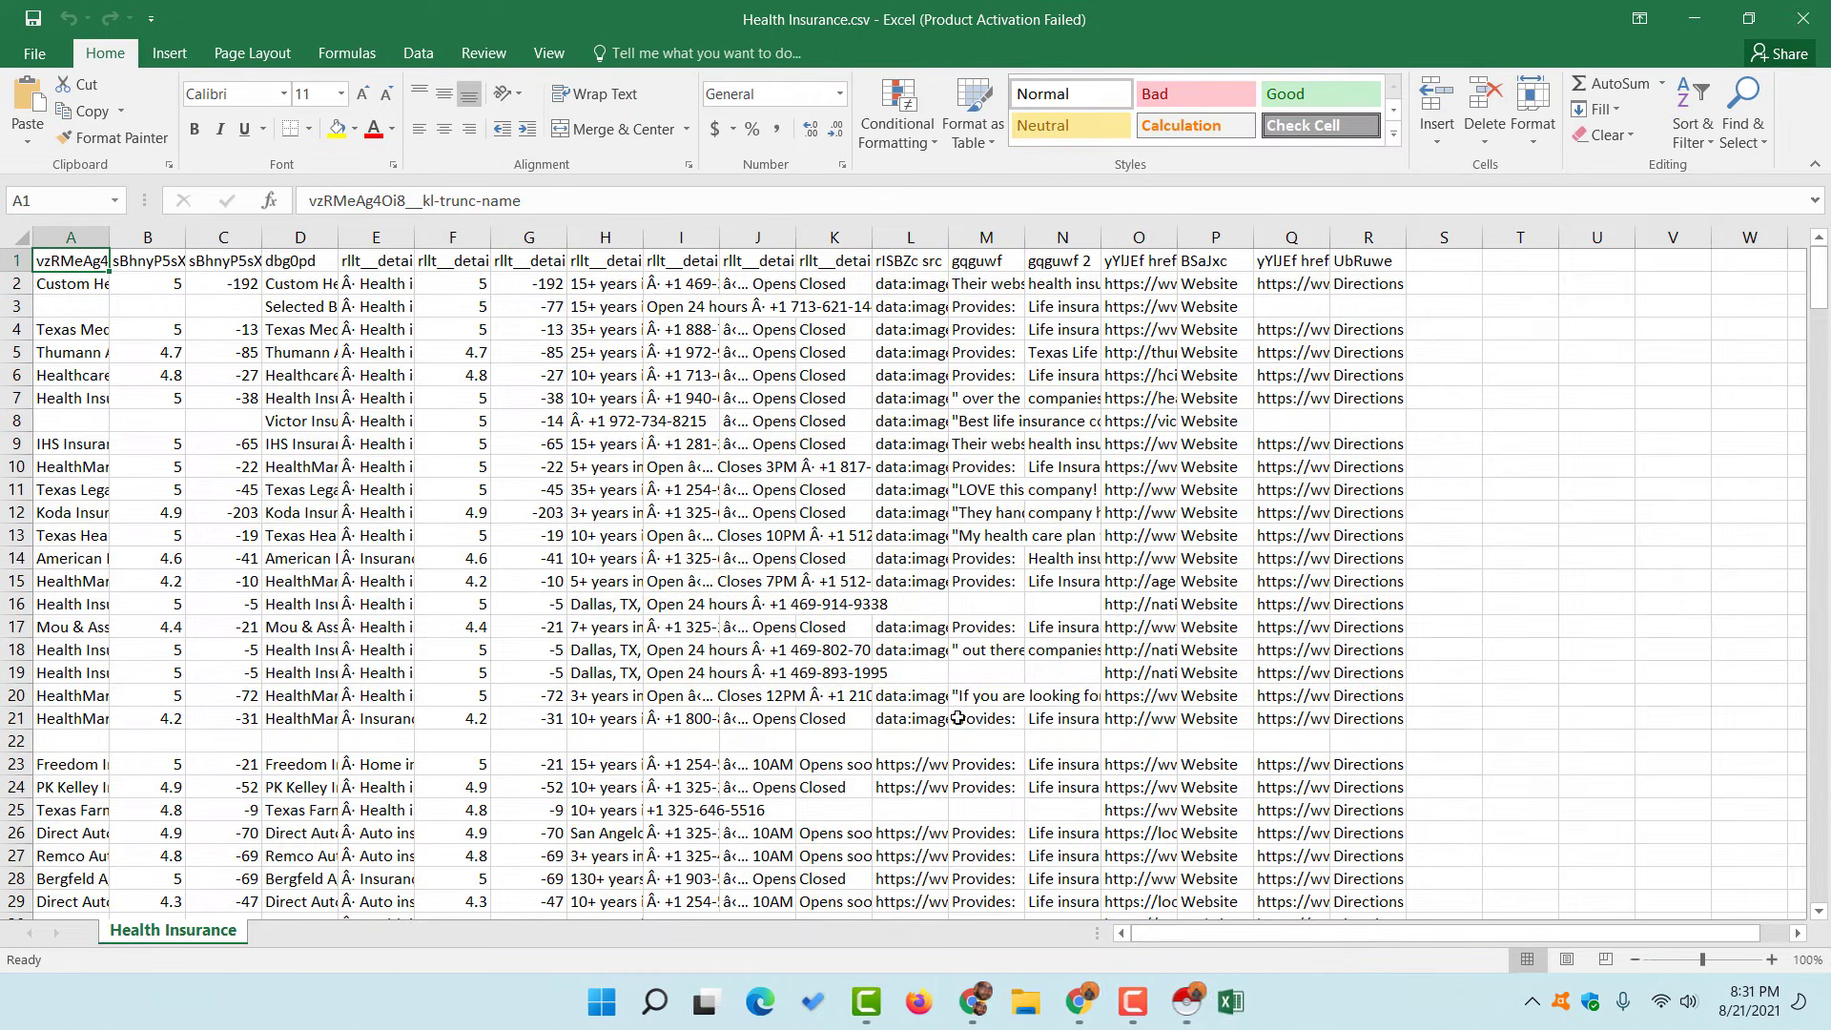
Dismiss the activation prompt, delete columns A:C, and auto-fit the remaining columns.
{"action": "left_click", "coordinate": [1154, 732]}
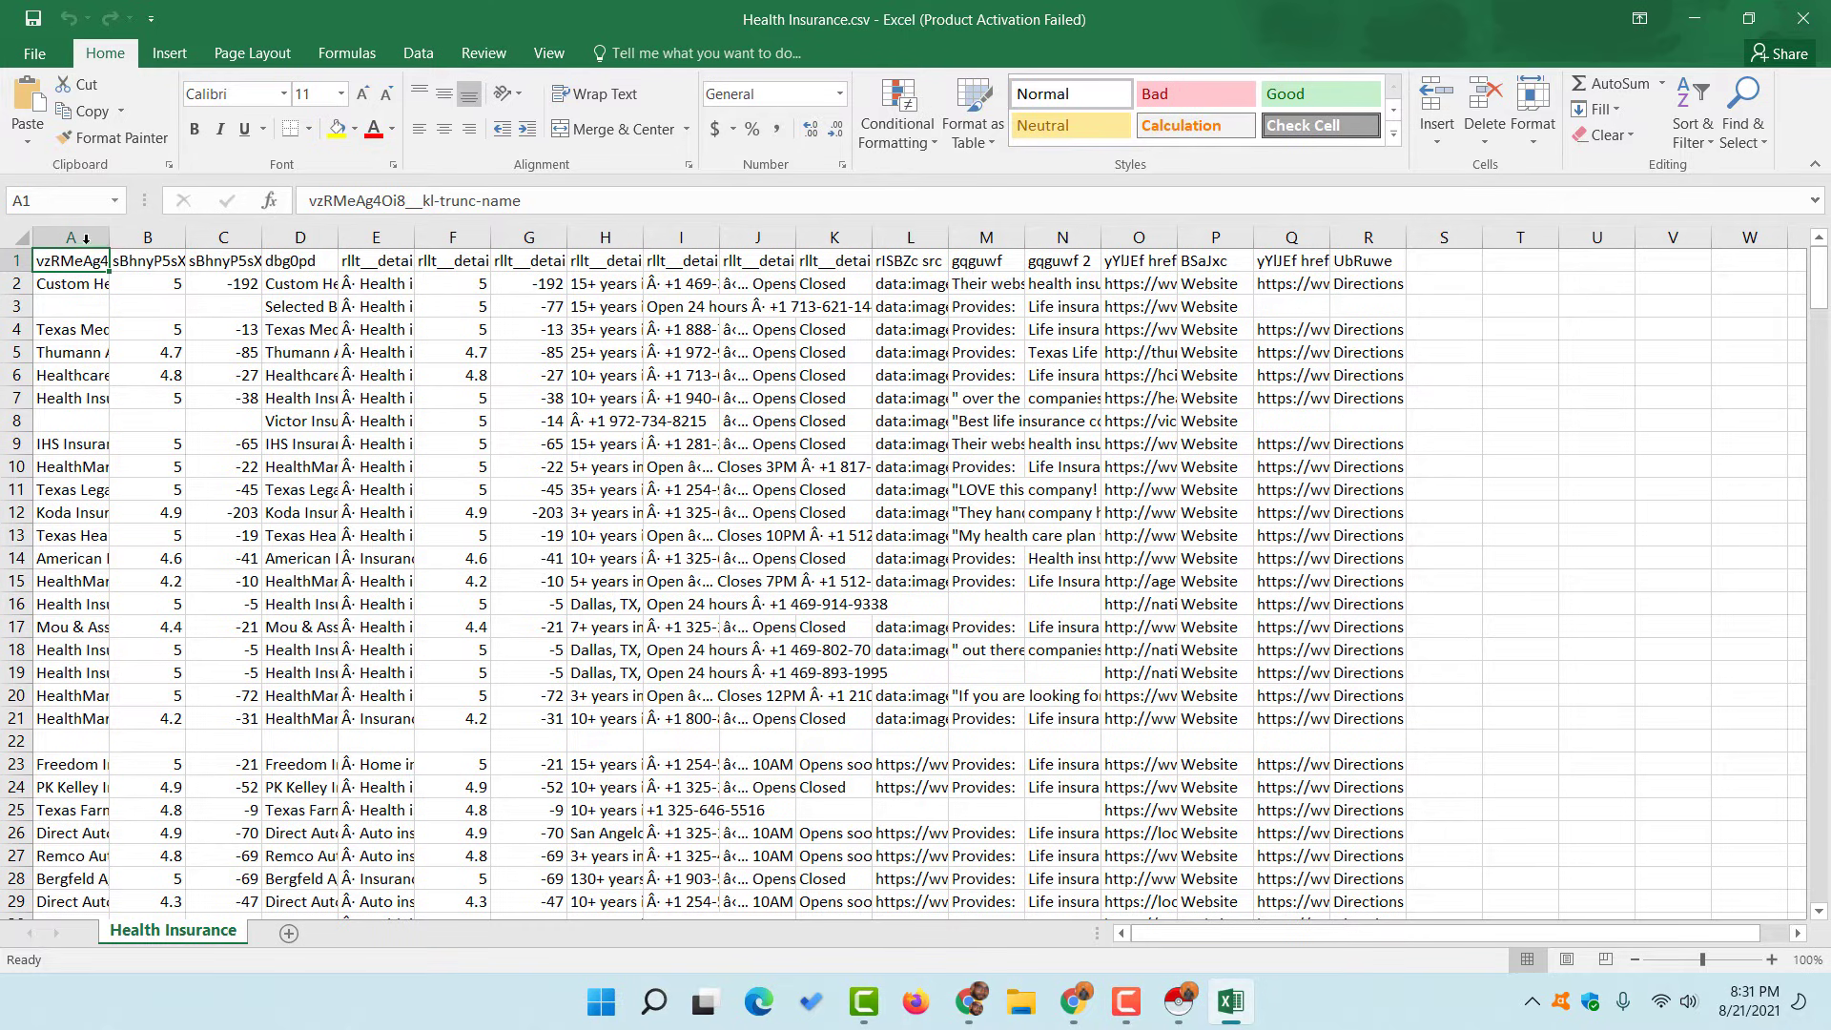
{"action": "left_click_drag", "start_coordinate": [86, 240], "coordinate": [221, 238]}
{"action": "right_click", "coordinate": [221, 239]}
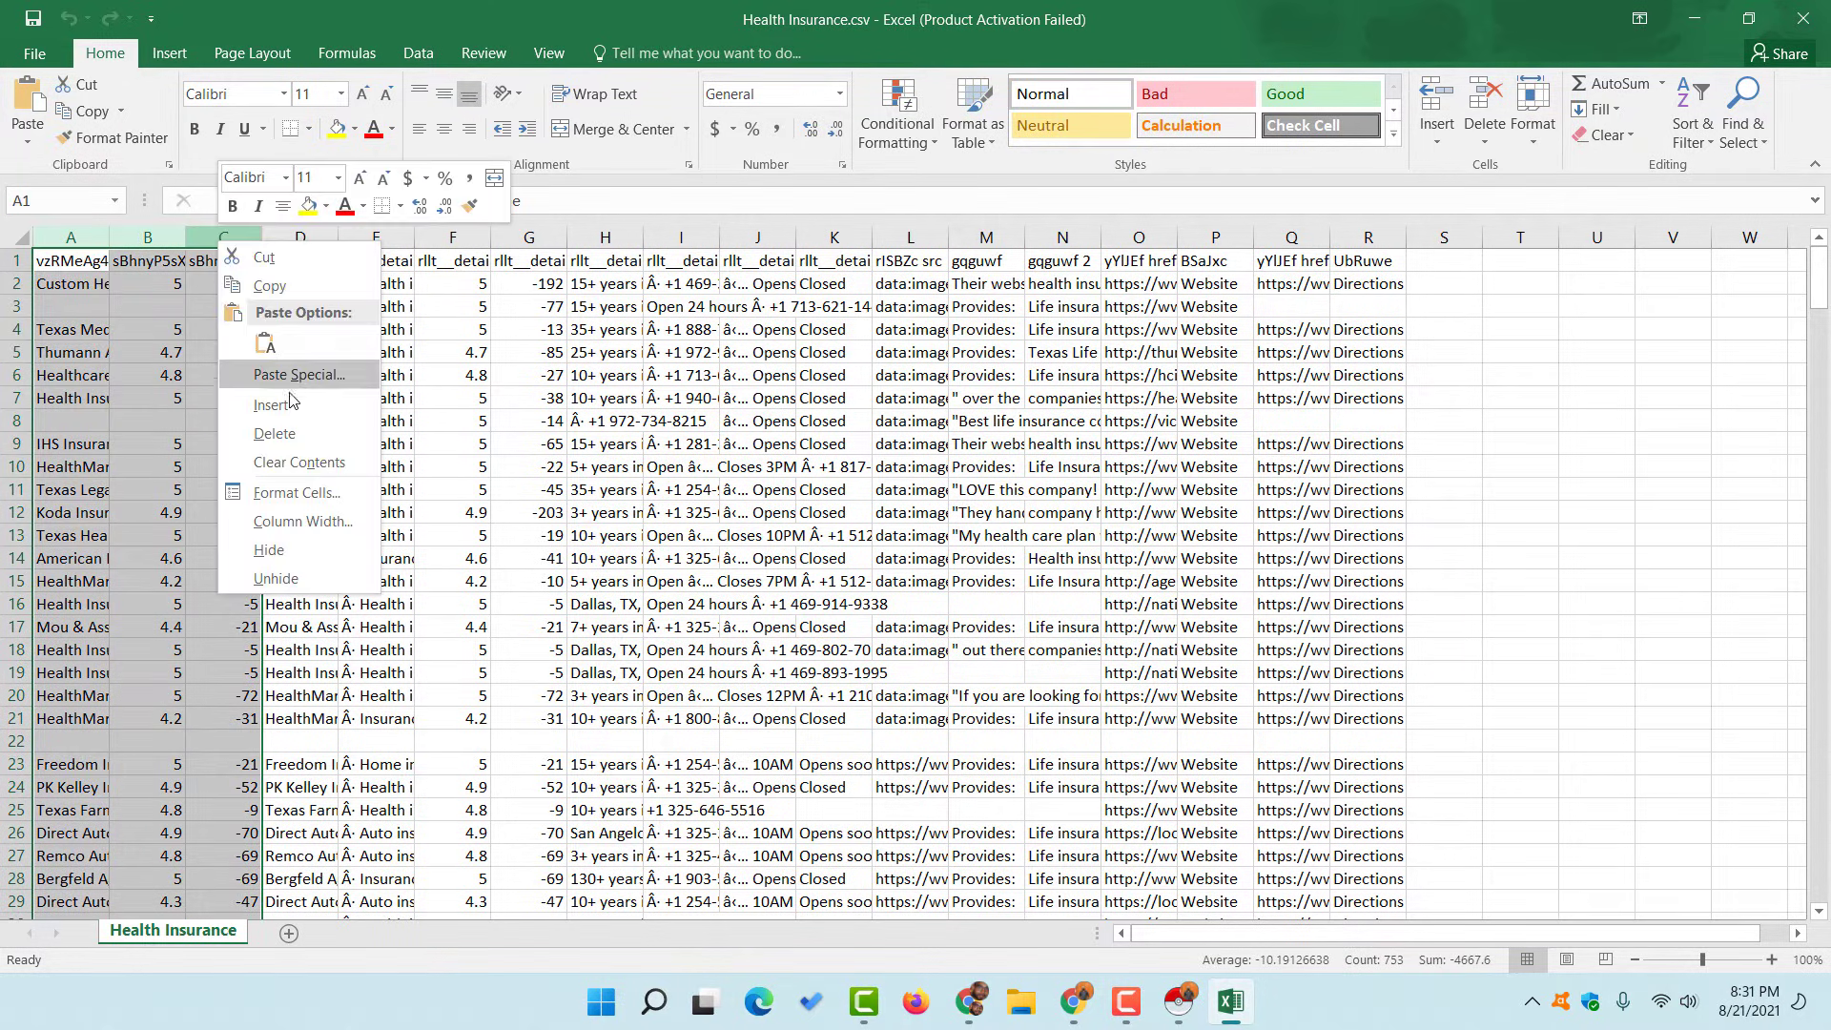
{"action": "left_click", "coordinate": [274, 434]}
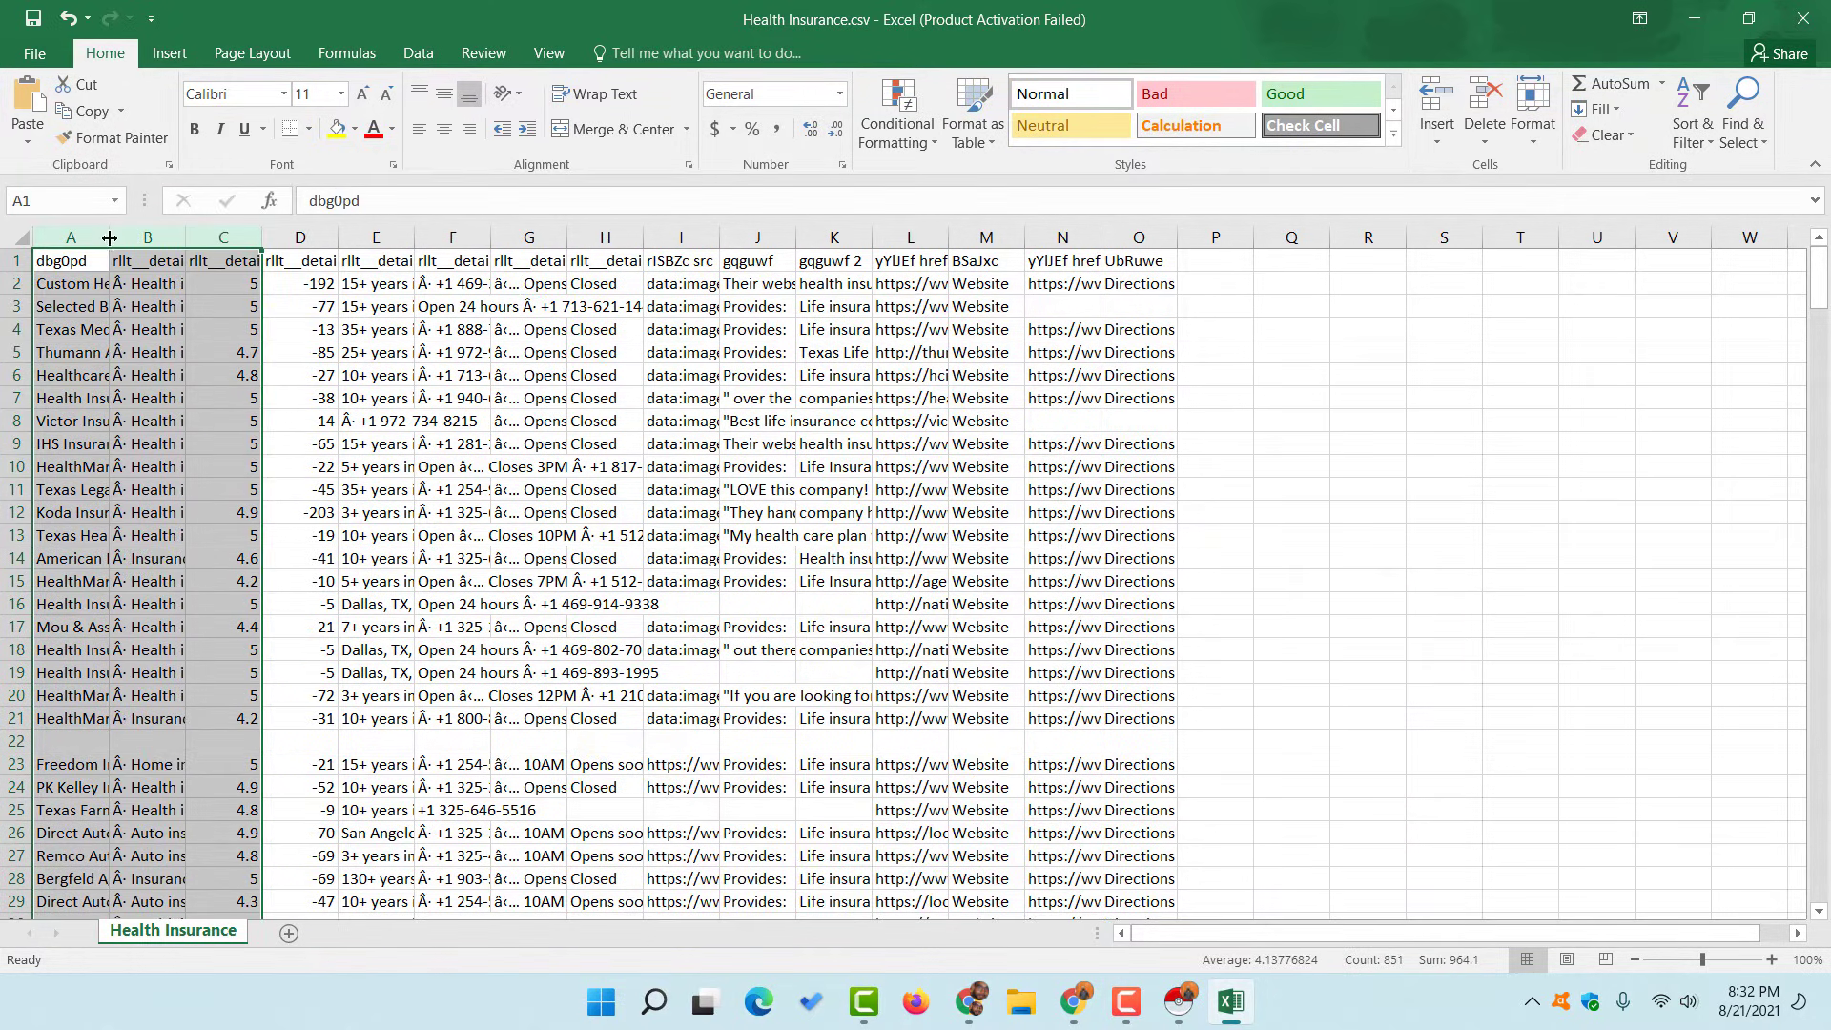
{"action": "double_click", "coordinate": [110, 238]}
{"action": "left_click", "coordinate": [145, 300]}
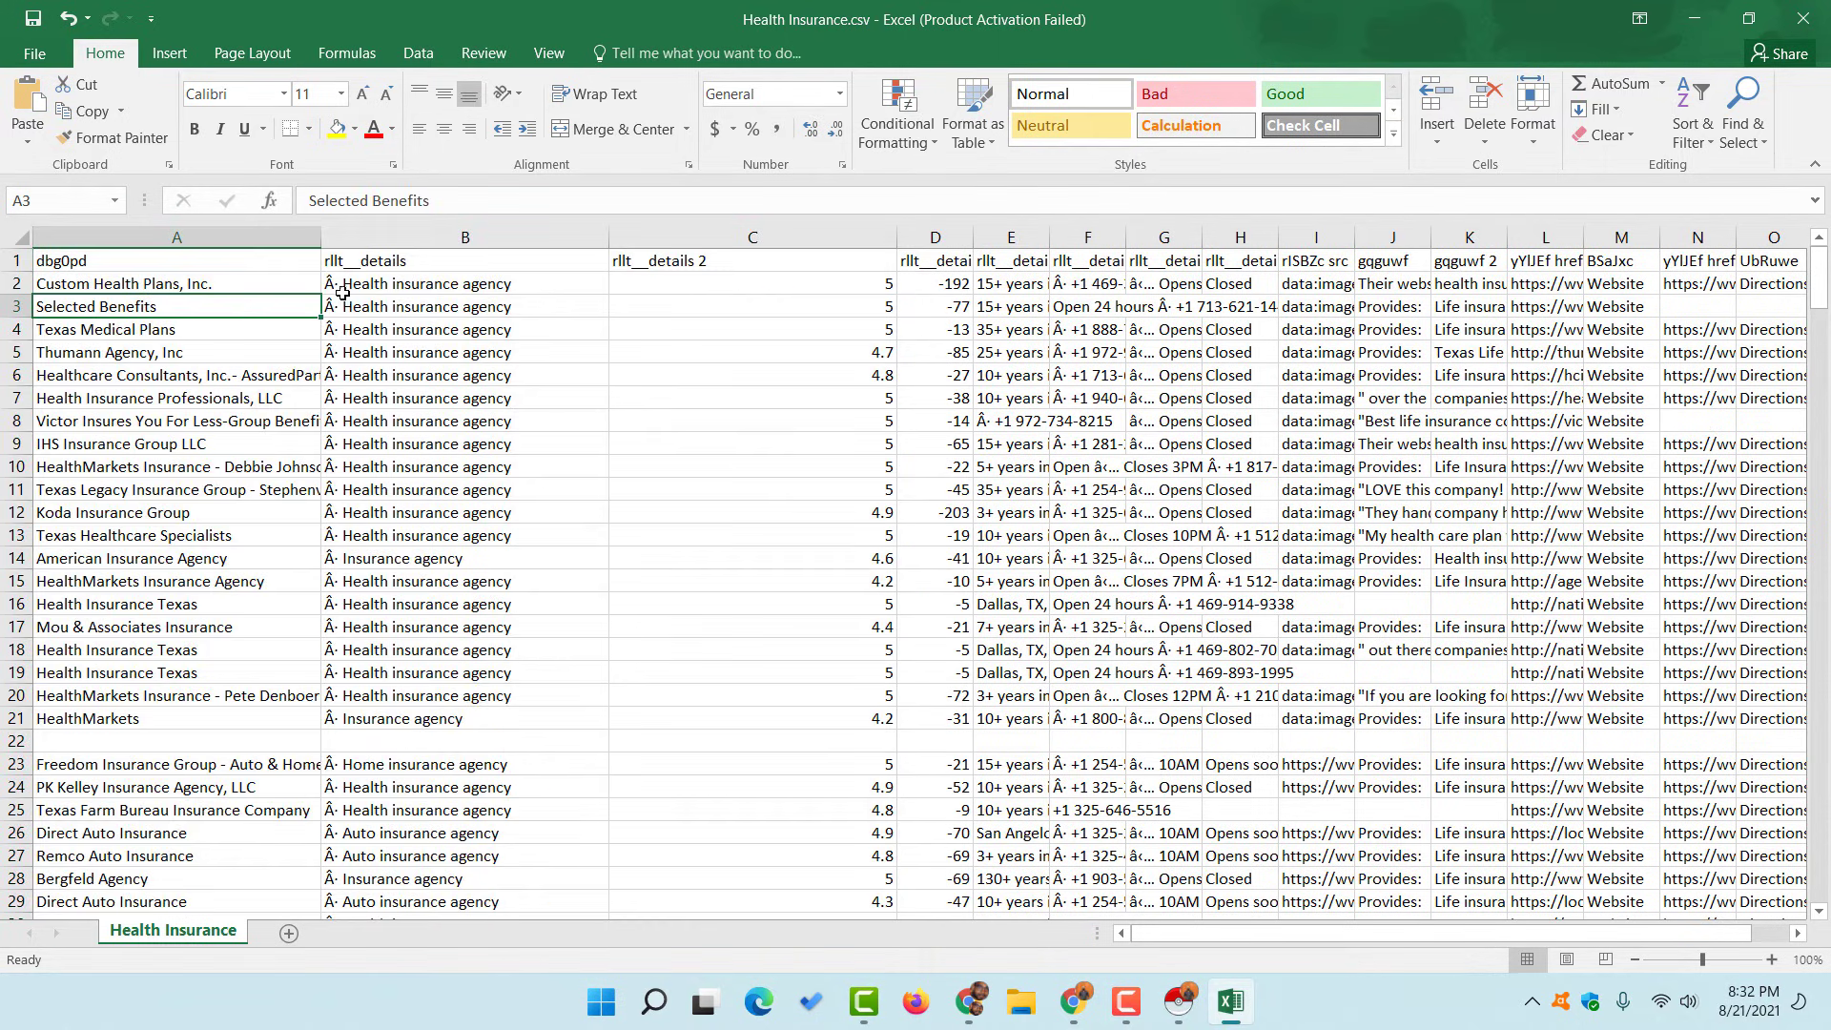
{"action": "left_click", "coordinate": [395, 278]}
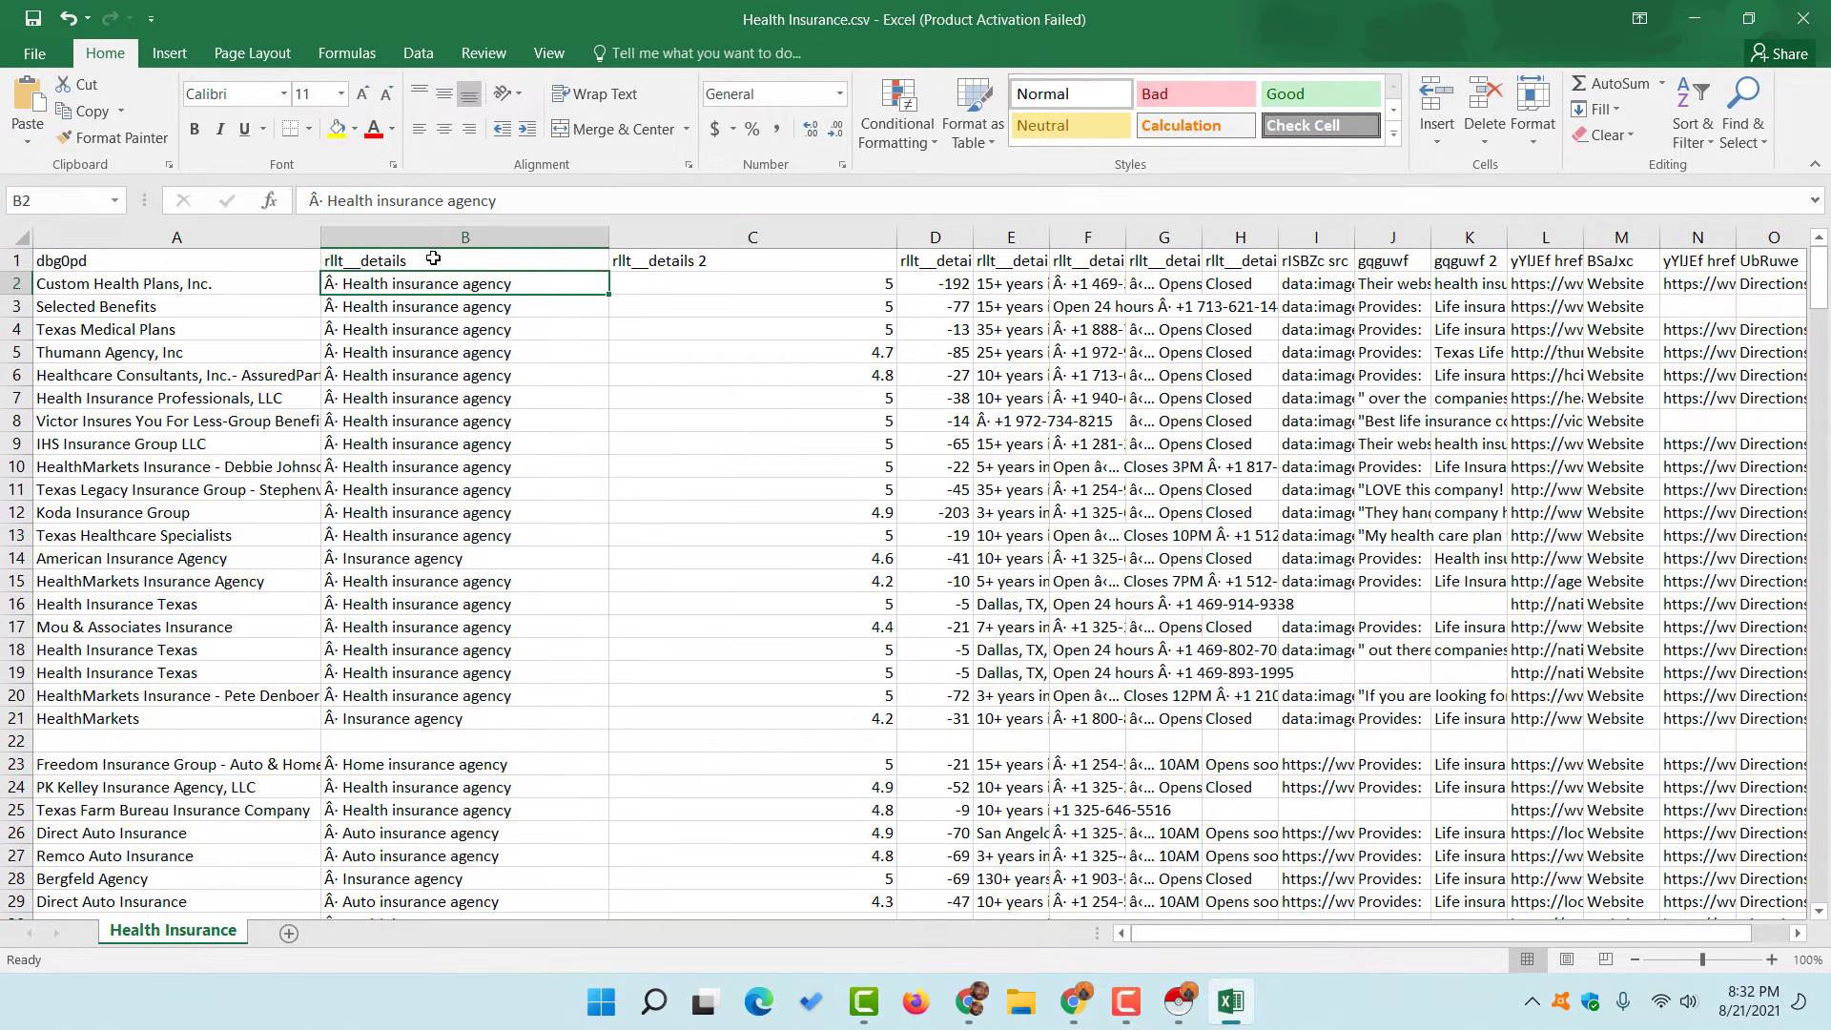
Delete columns C:D and widen the details and phone columns.
{"action": "left_click_drag", "start_coordinate": [810, 239], "coordinate": [949, 238]}
{"action": "right_click", "coordinate": [949, 240]}
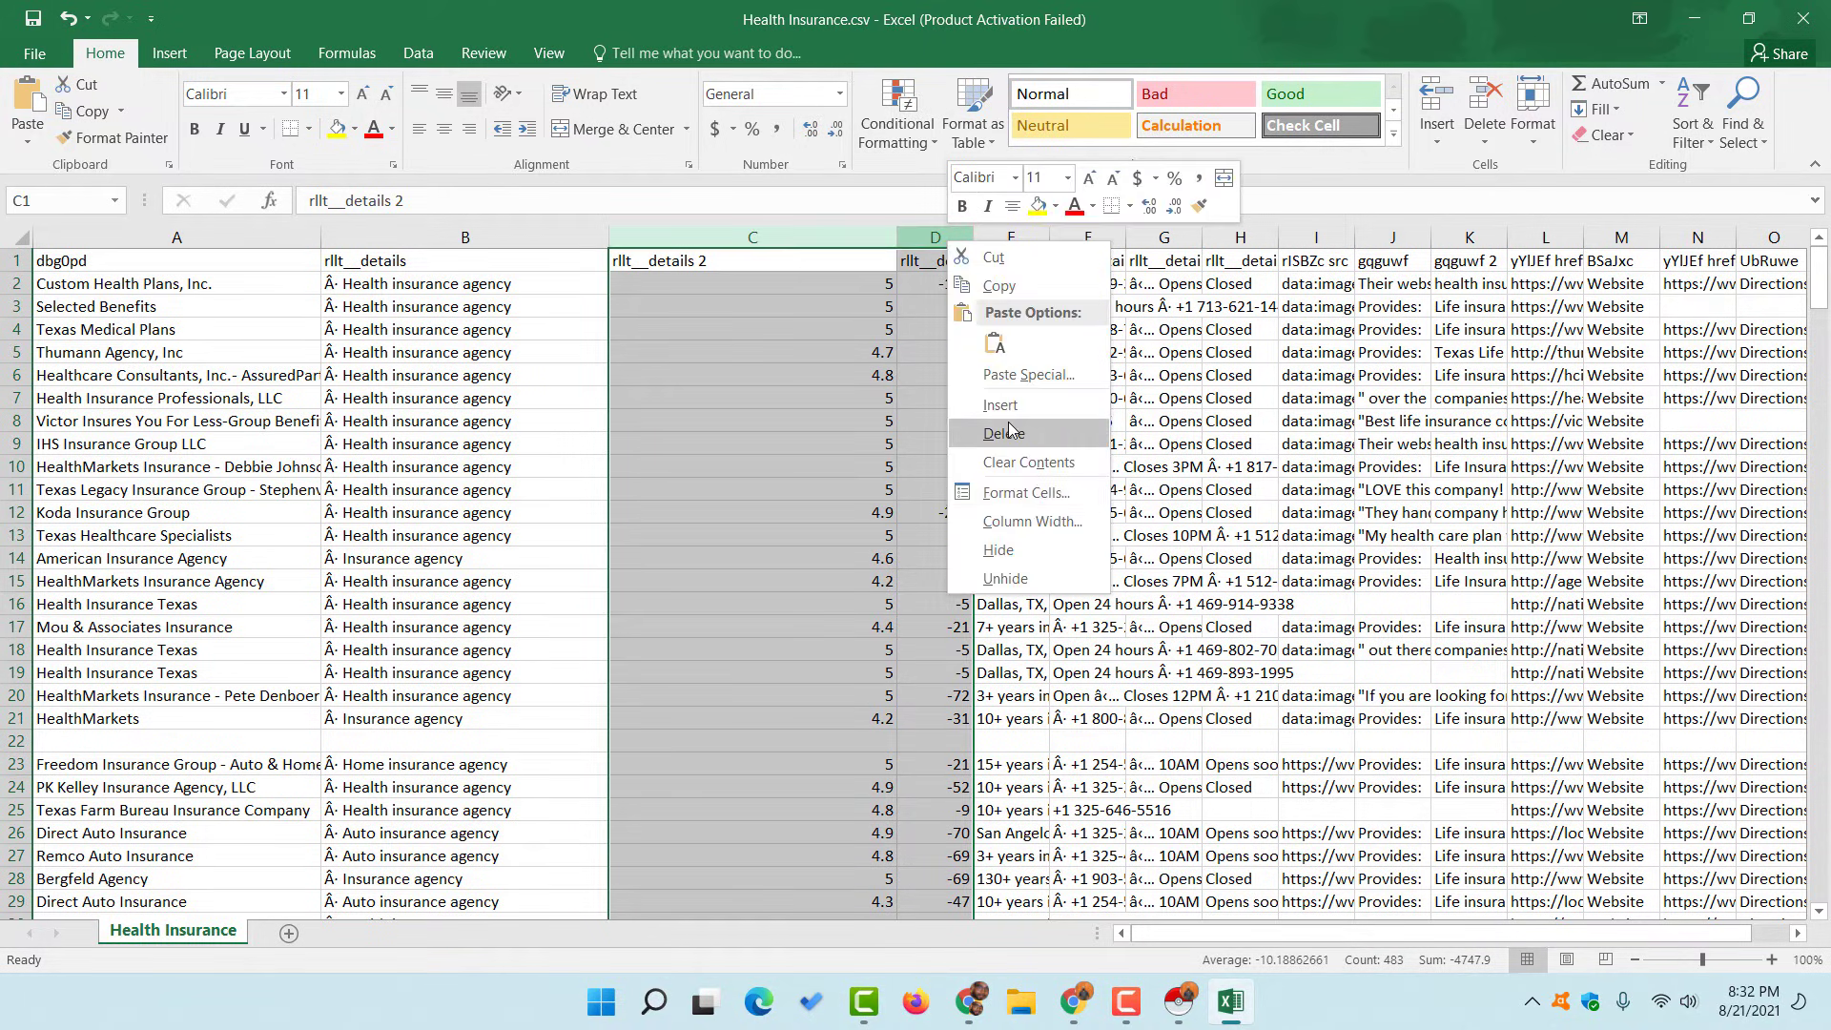
{"action": "left_click", "coordinate": [1003, 434]}
{"action": "left_click_drag", "start_coordinate": [679, 247], "coordinate": [971, 237]}
{"action": "left_click", "coordinate": [768, 329]}
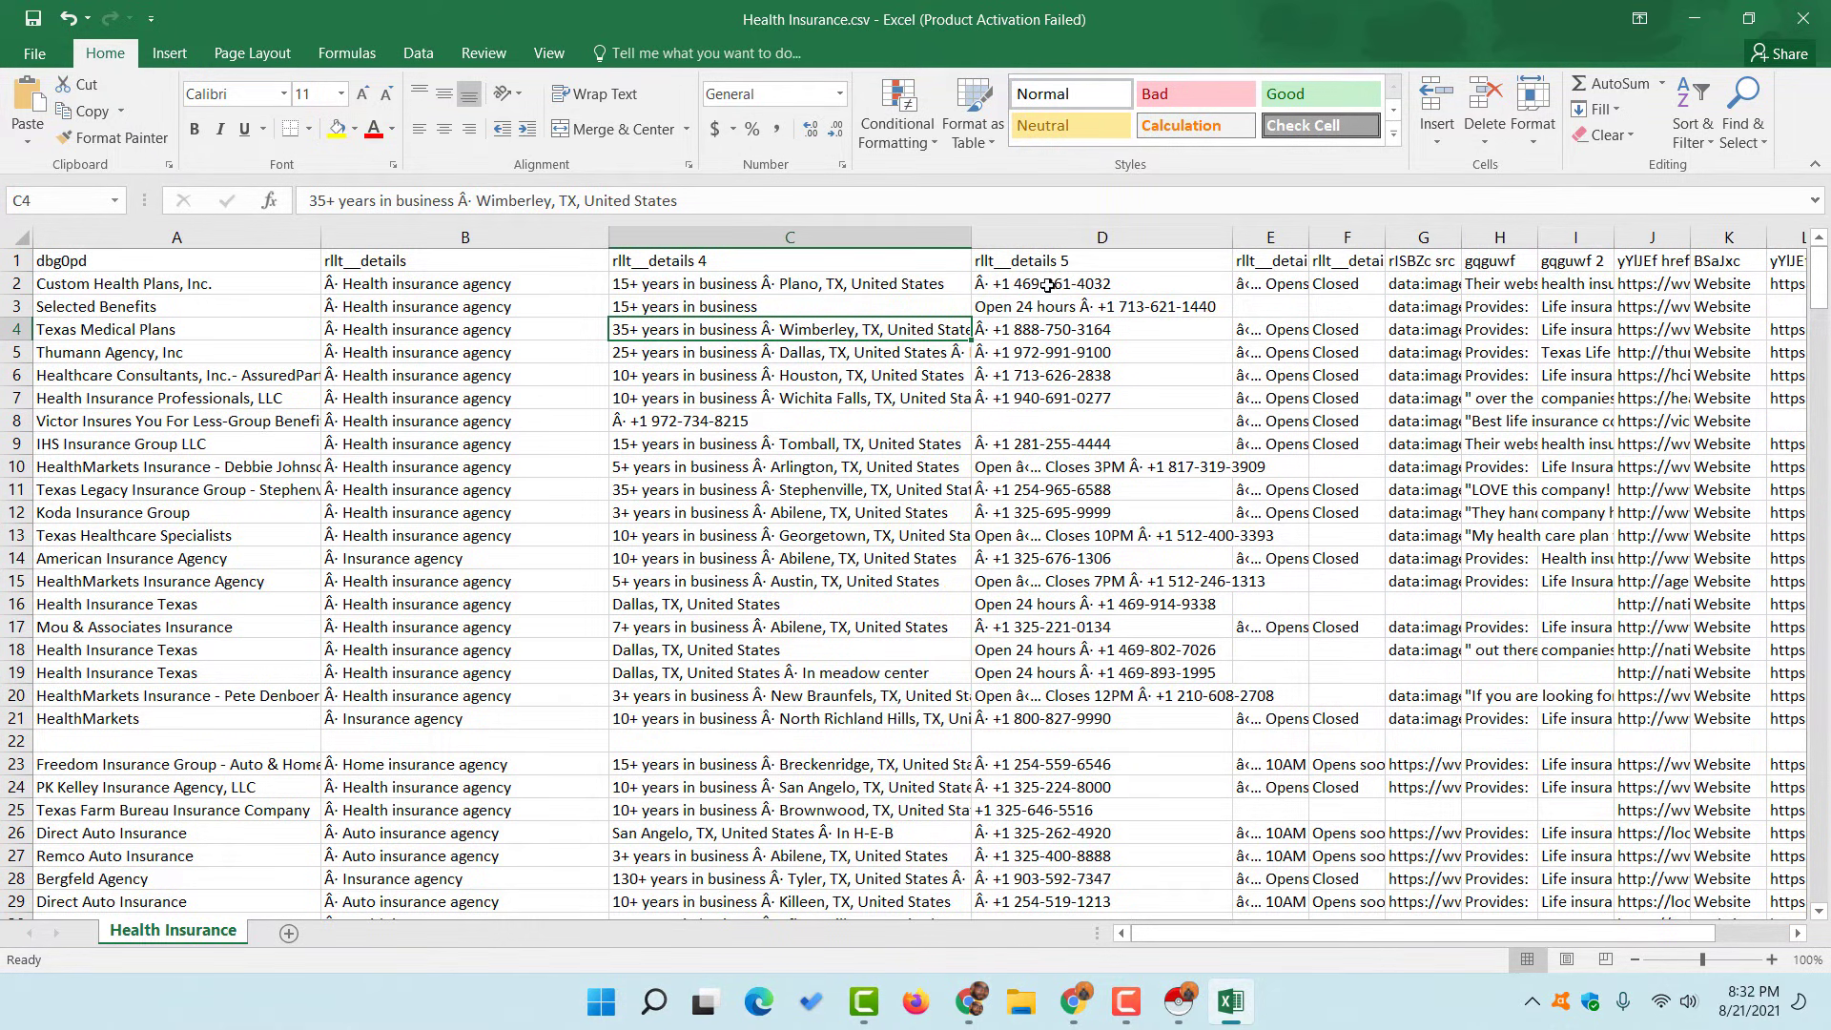
{"action": "scroll", "coordinate": [1133, 665], "scroll_direction": "down", "scroll_amount": 7}
{"action": "scroll", "coordinate": [1192, 476], "scroll_direction": "up", "scroll_amount": 7}
Delete columns E:G and then H:J, leaving full website URLs in column G.
{"action": "left_click_drag", "start_coordinate": [1270, 238], "coordinate": [1439, 244]}
{"action": "right_click", "coordinate": [1439, 246]}
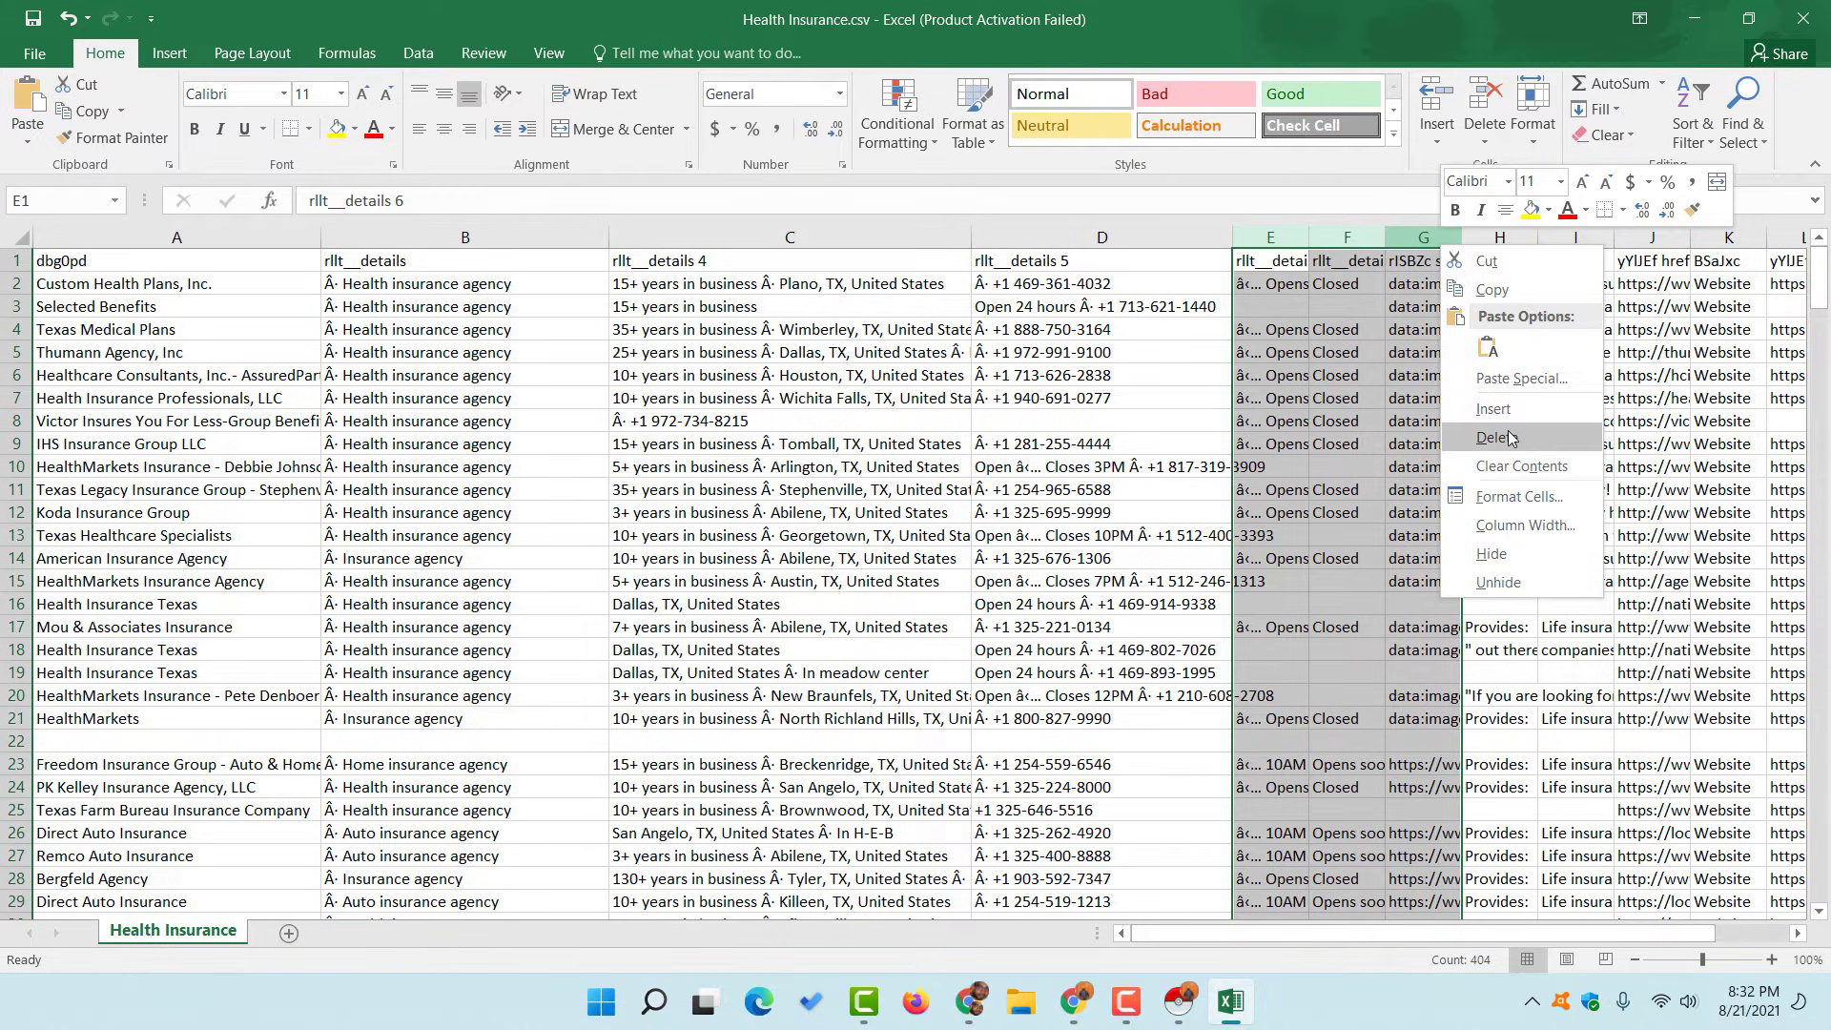
{"action": "left_click", "coordinate": [1478, 436]}
{"action": "left_click_drag", "start_coordinate": [1474, 947], "coordinate": [1612, 947]}
{"action": "left_click_drag", "start_coordinate": [923, 237], "coordinate": [1076, 236]}
{"action": "right_click", "coordinate": [1076, 238]}
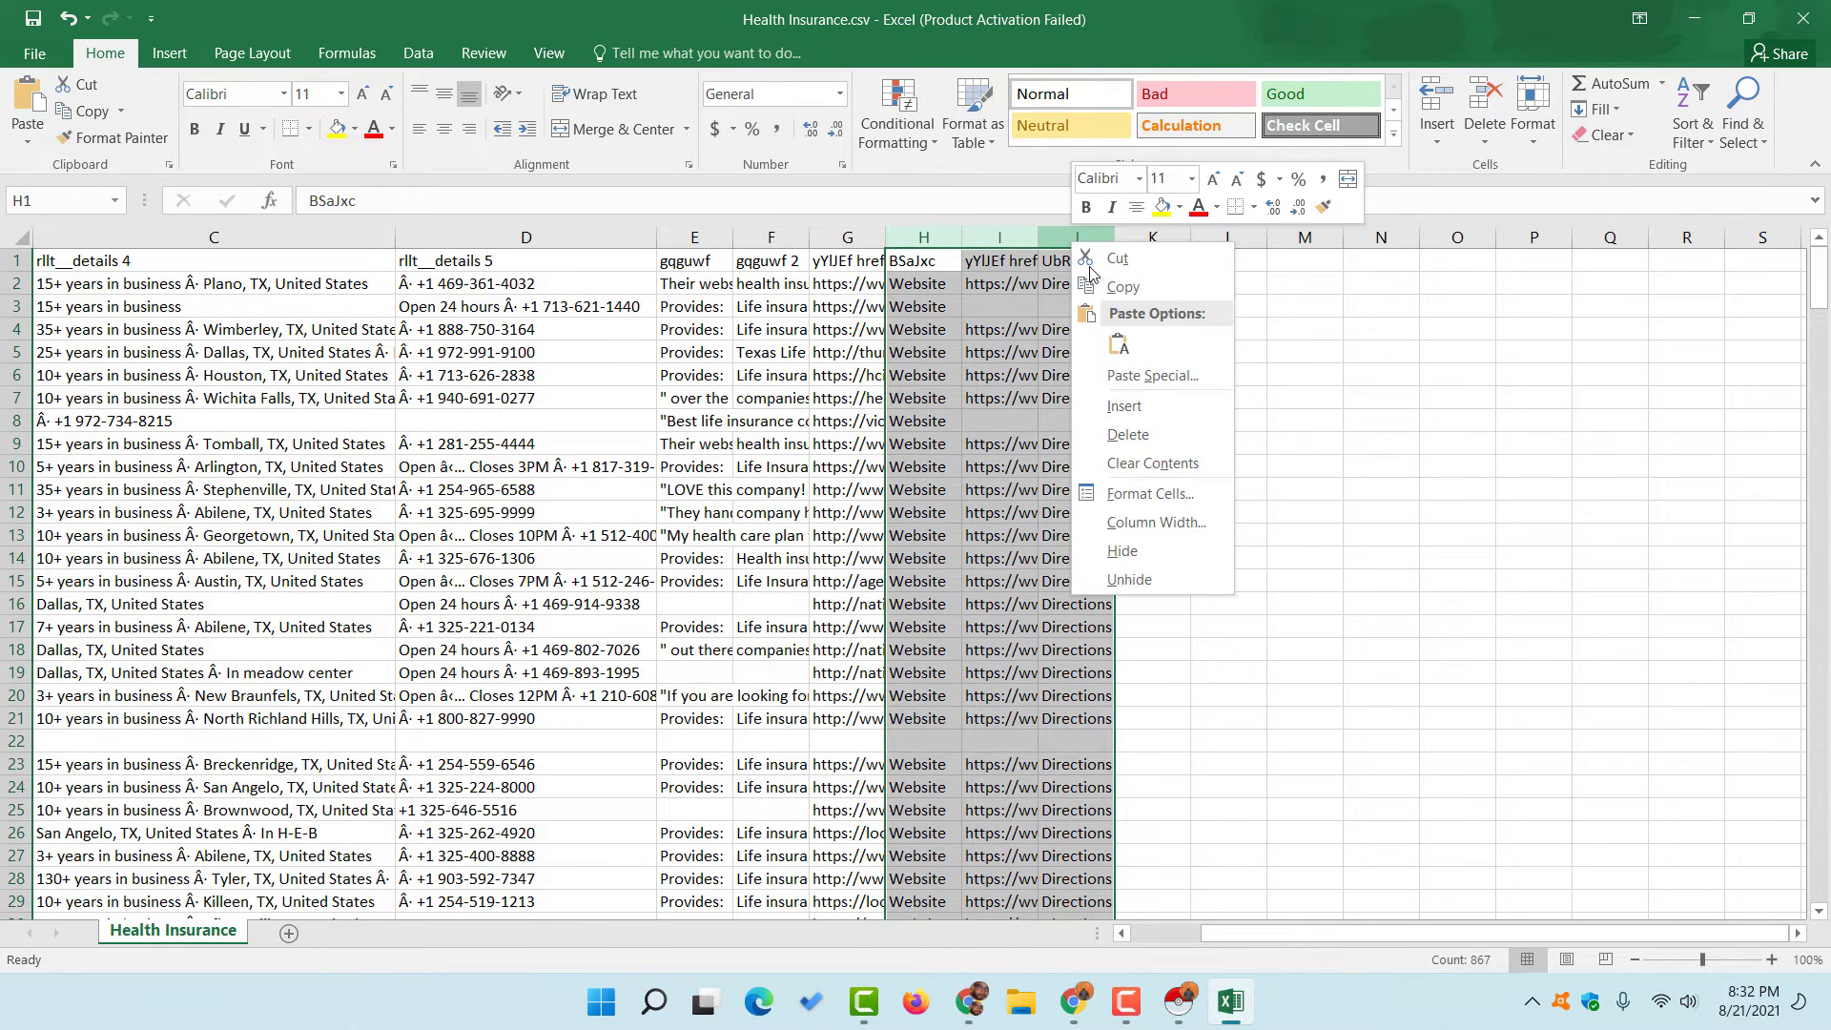
{"action": "left_click", "coordinate": [1139, 408]}
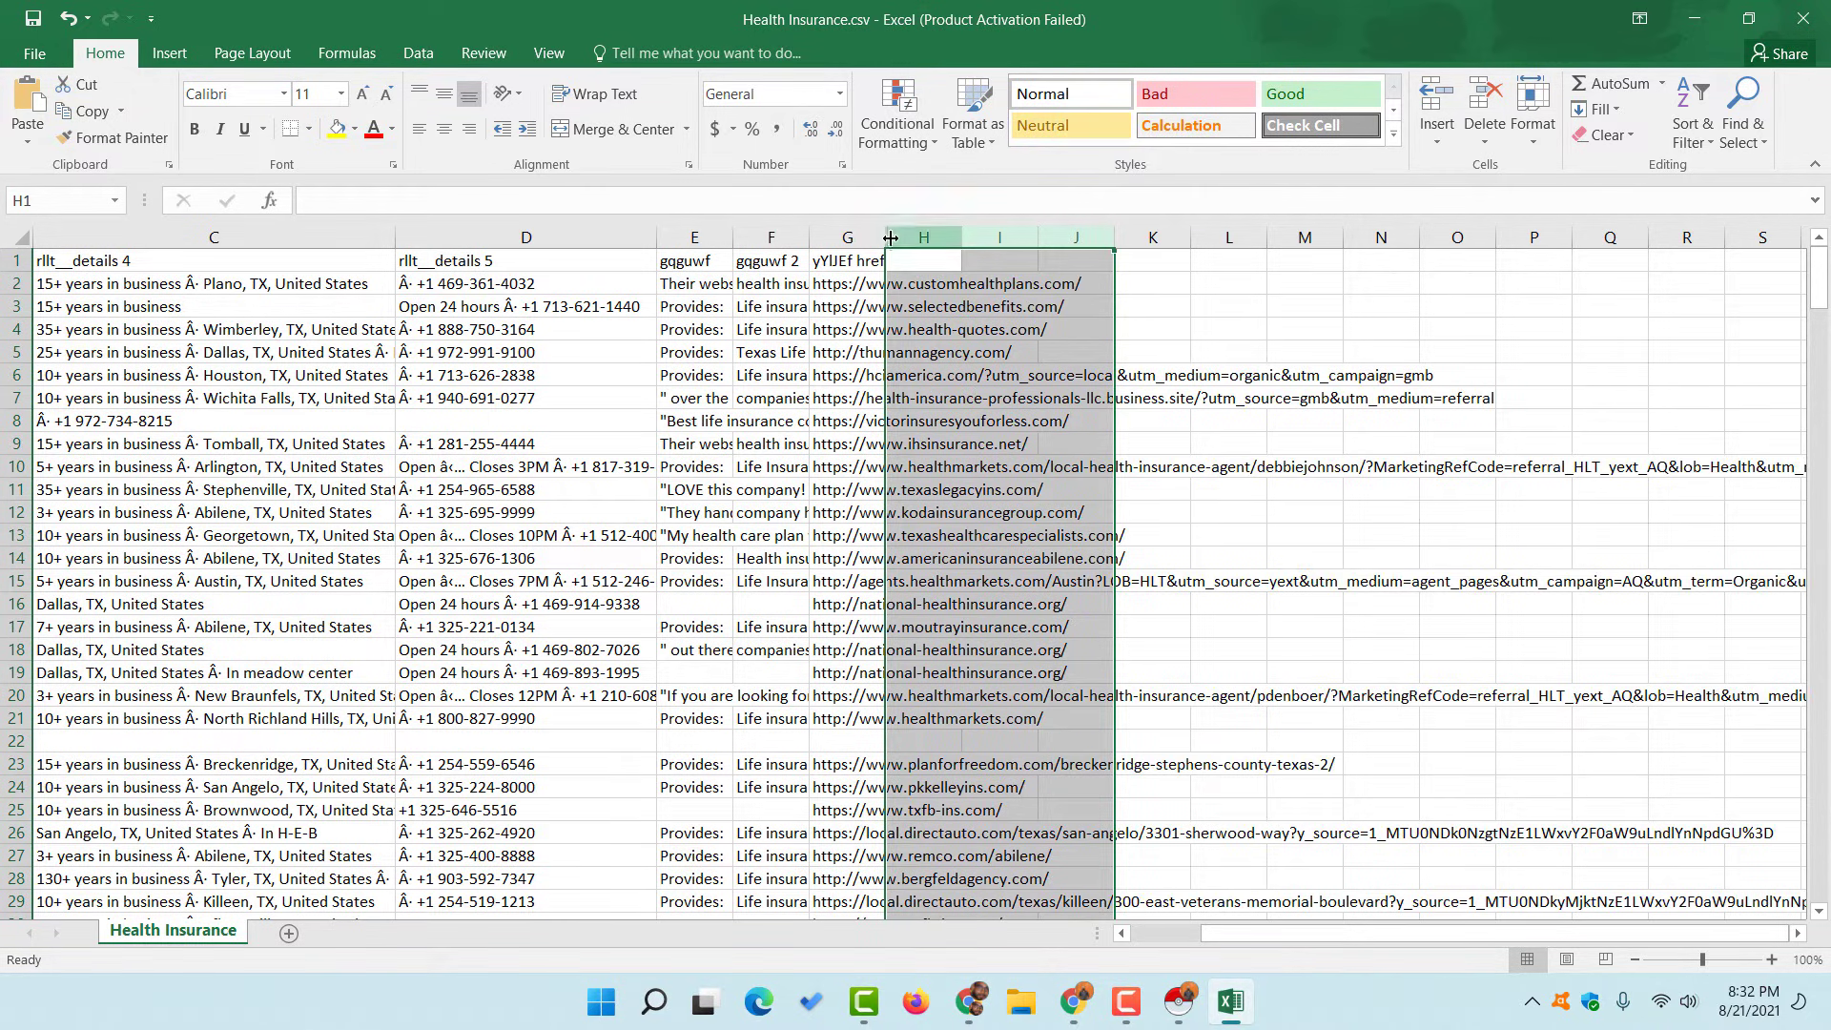
Scroll down to row 302 to inspect the website URLs, then back to the top.
{"action": "scroll", "coordinate": [963, 475], "scroll_direction": "down", "scroll_amount": 14}
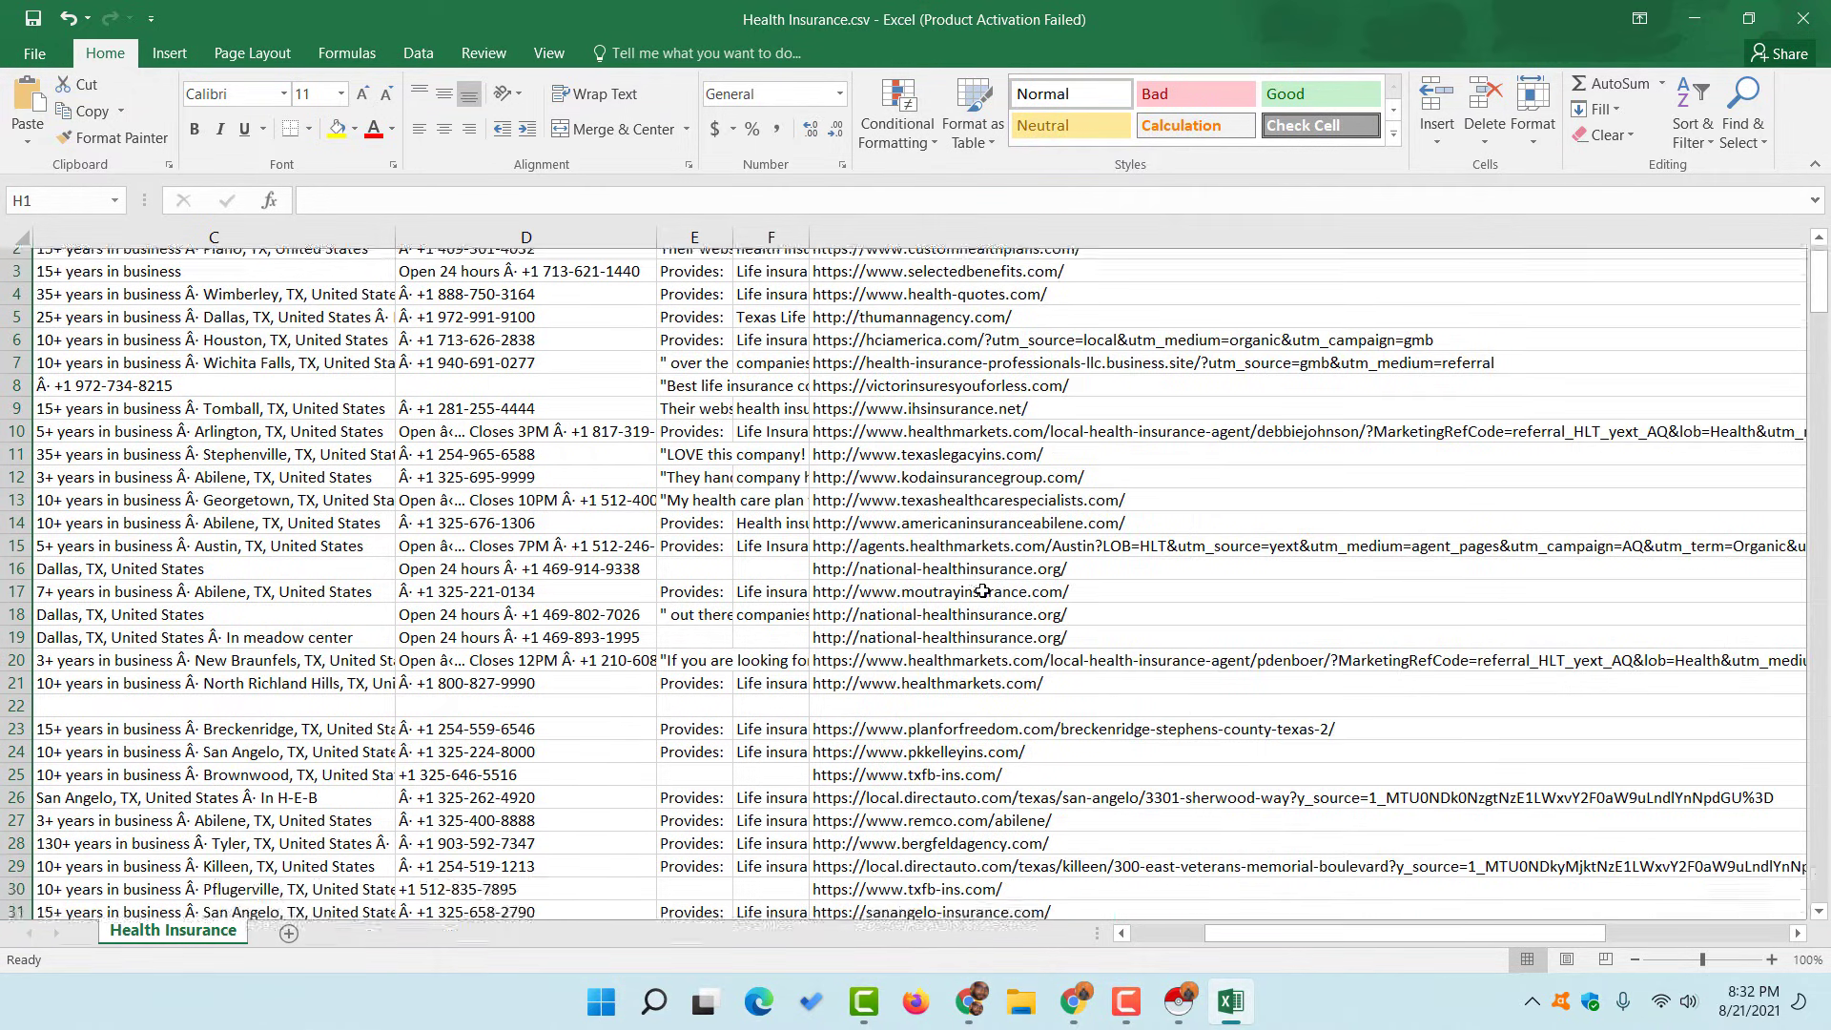
{"action": "scroll", "coordinate": [1046, 584], "scroll_direction": "down", "scroll_amount": 2}
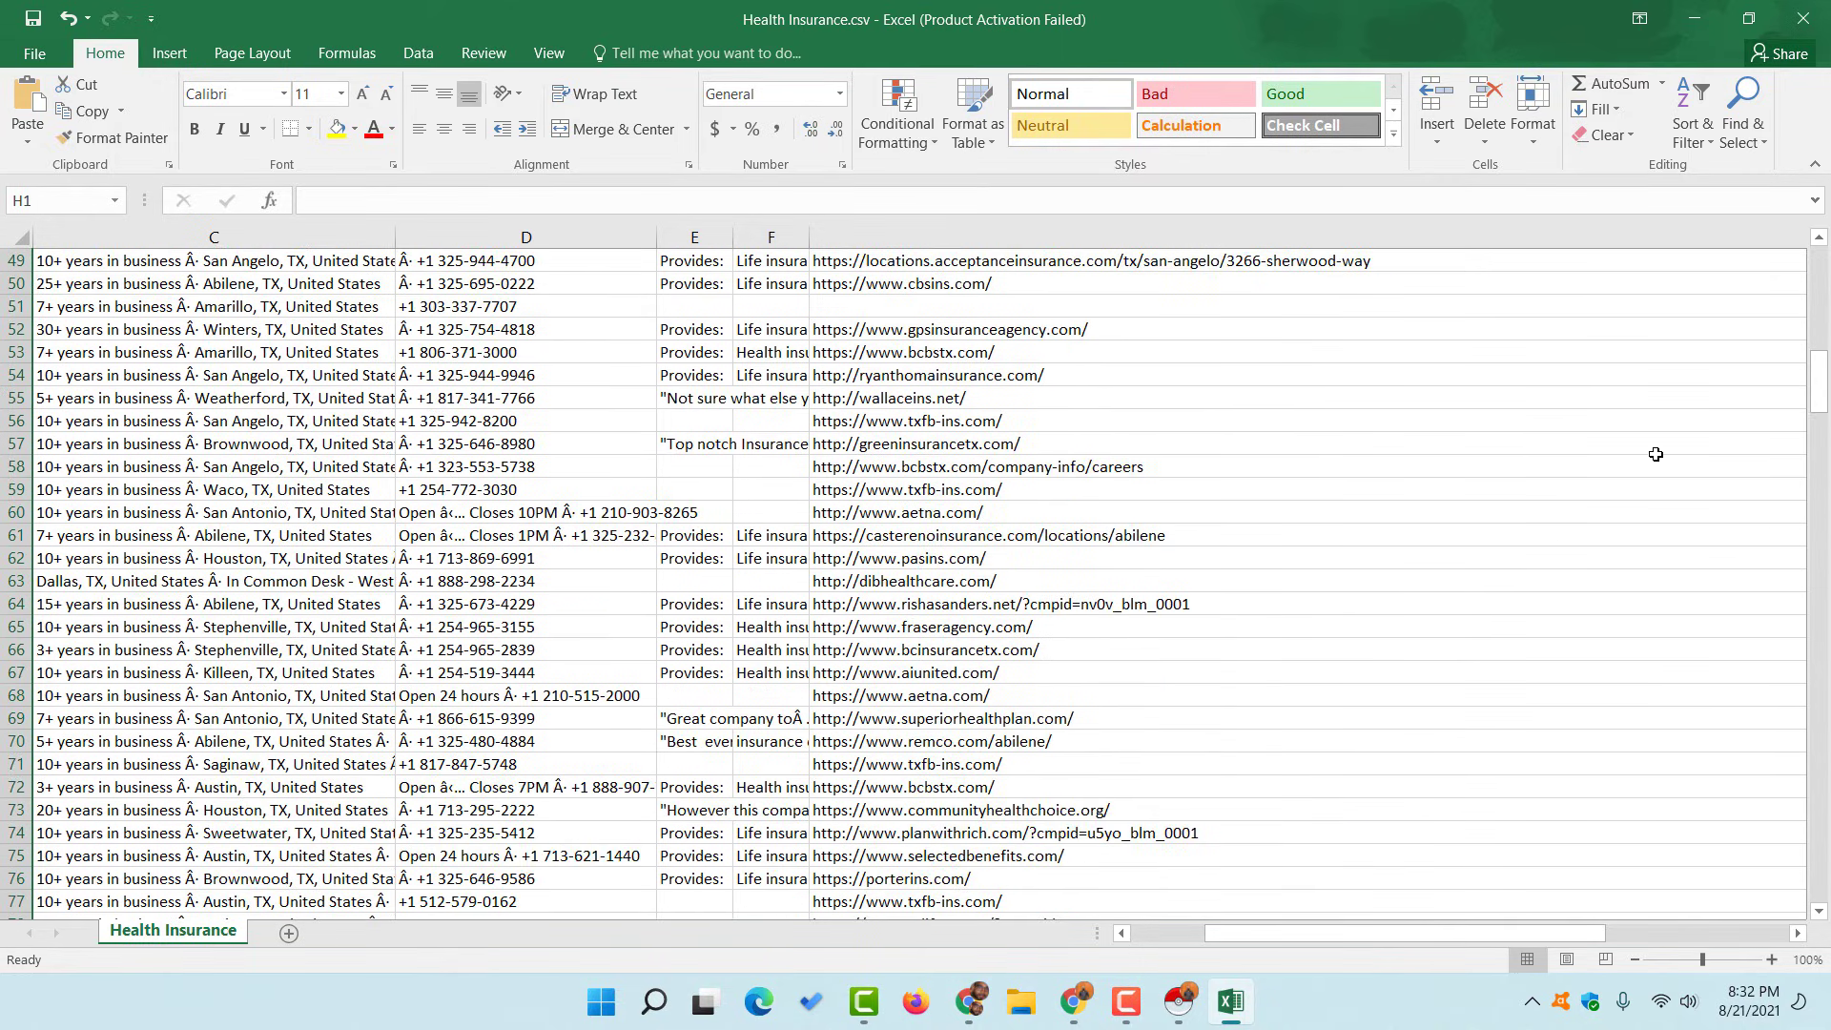
{"action": "left_click_drag", "start_coordinate": [1820, 382], "coordinate": [1821, 911]}
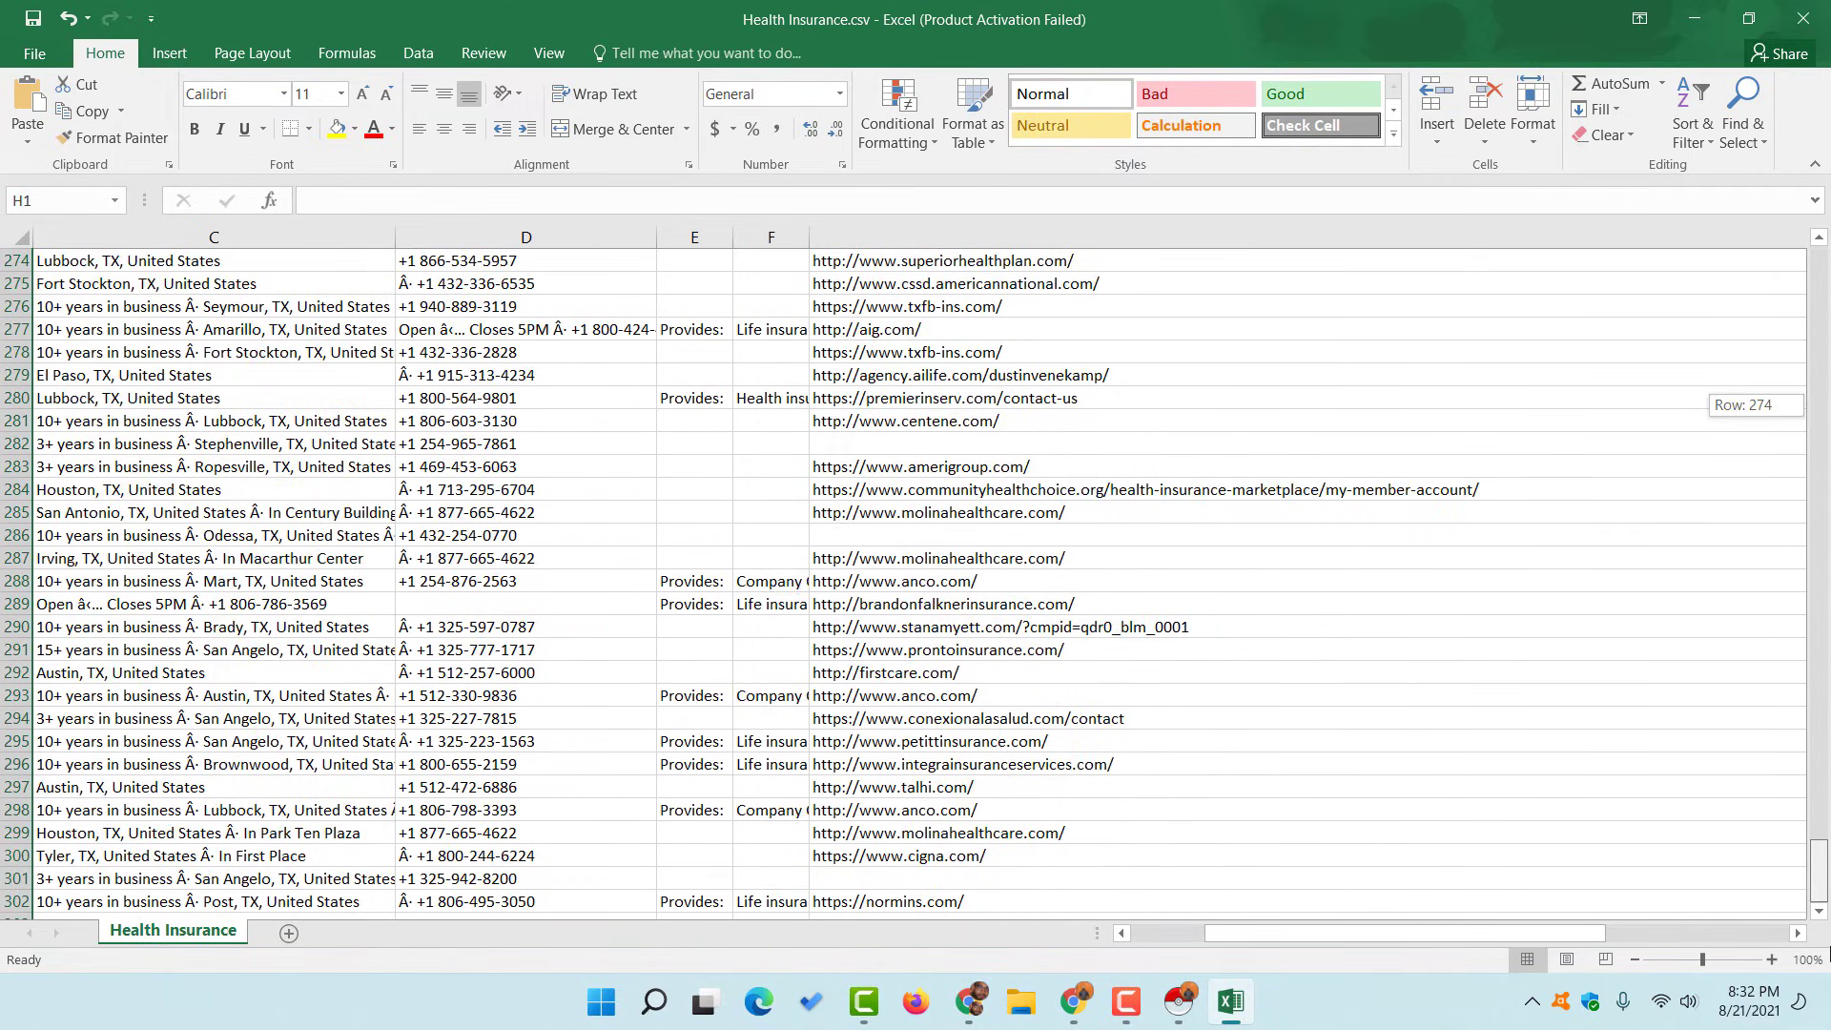
{"action": "scroll", "coordinate": [1223, 805], "scroll_direction": "down", "scroll_amount": 2}
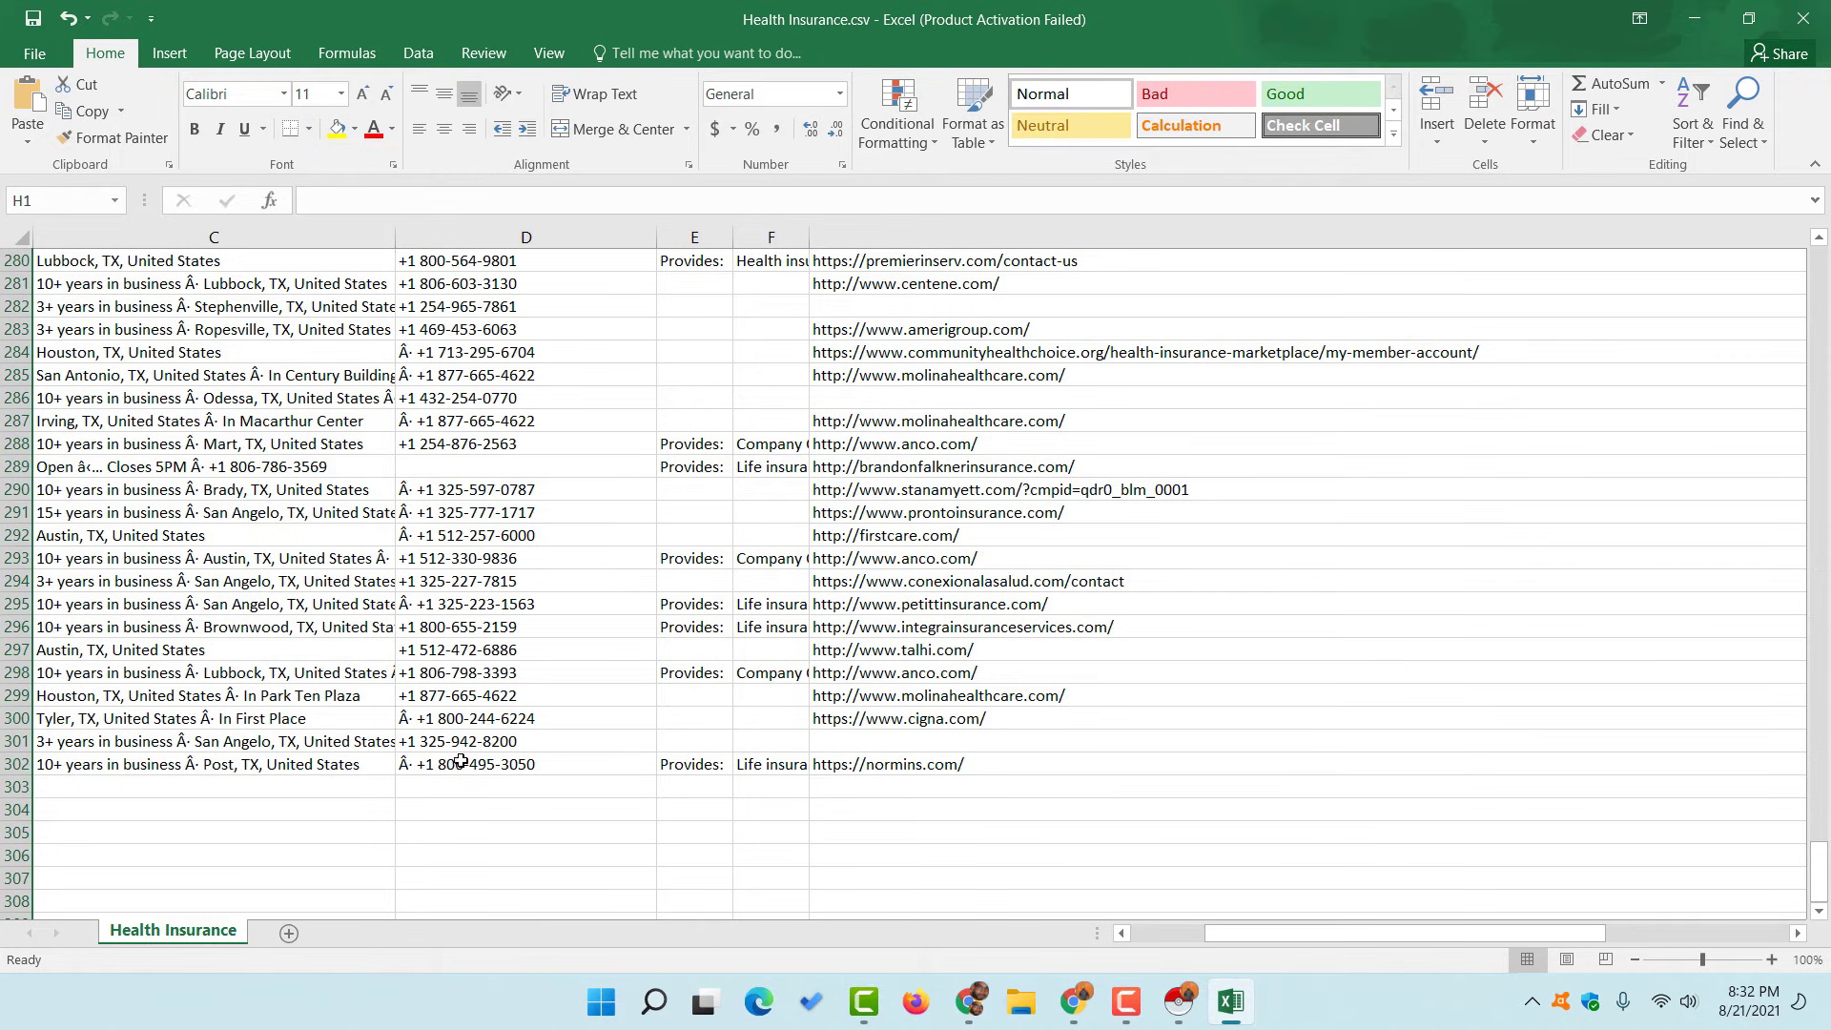
{"action": "left_click", "coordinate": [957, 663]}
{"action": "scroll", "coordinate": [1006, 527], "scroll_direction": "up", "scroll_amount": 20}
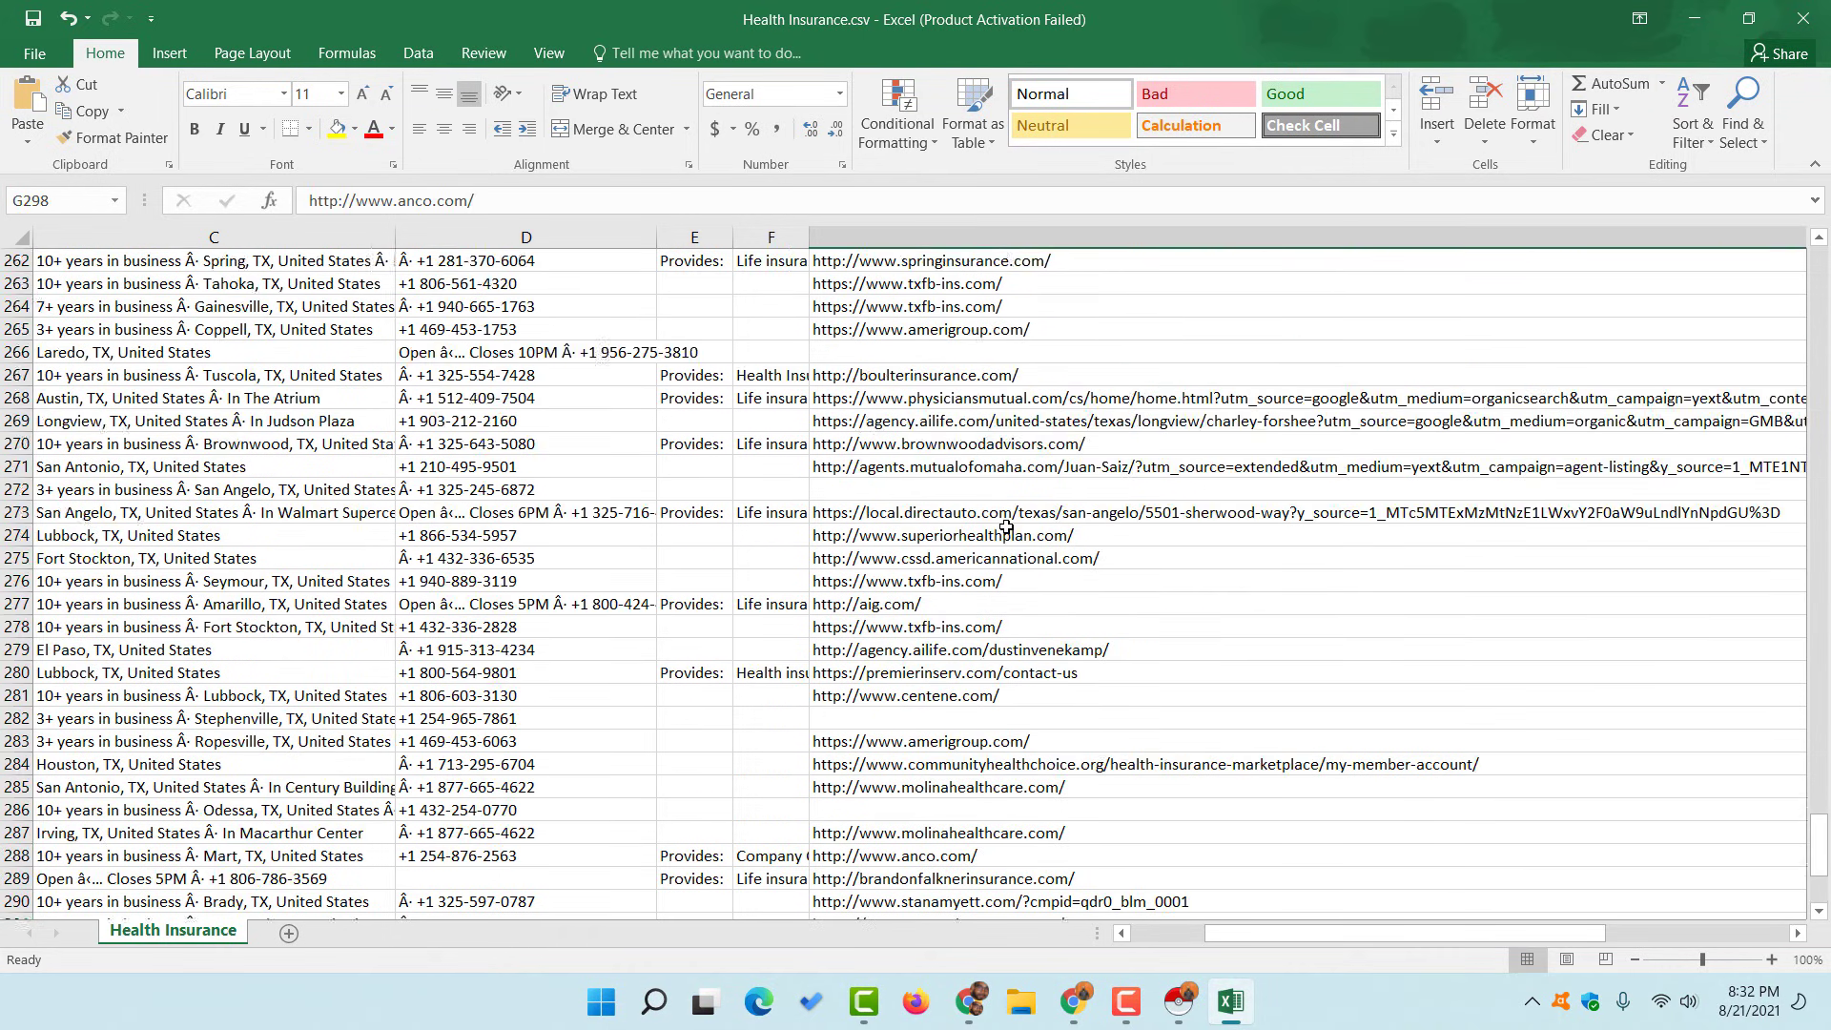
{"action": "scroll", "coordinate": [1006, 528], "scroll_direction": "up", "scroll_amount": 20}
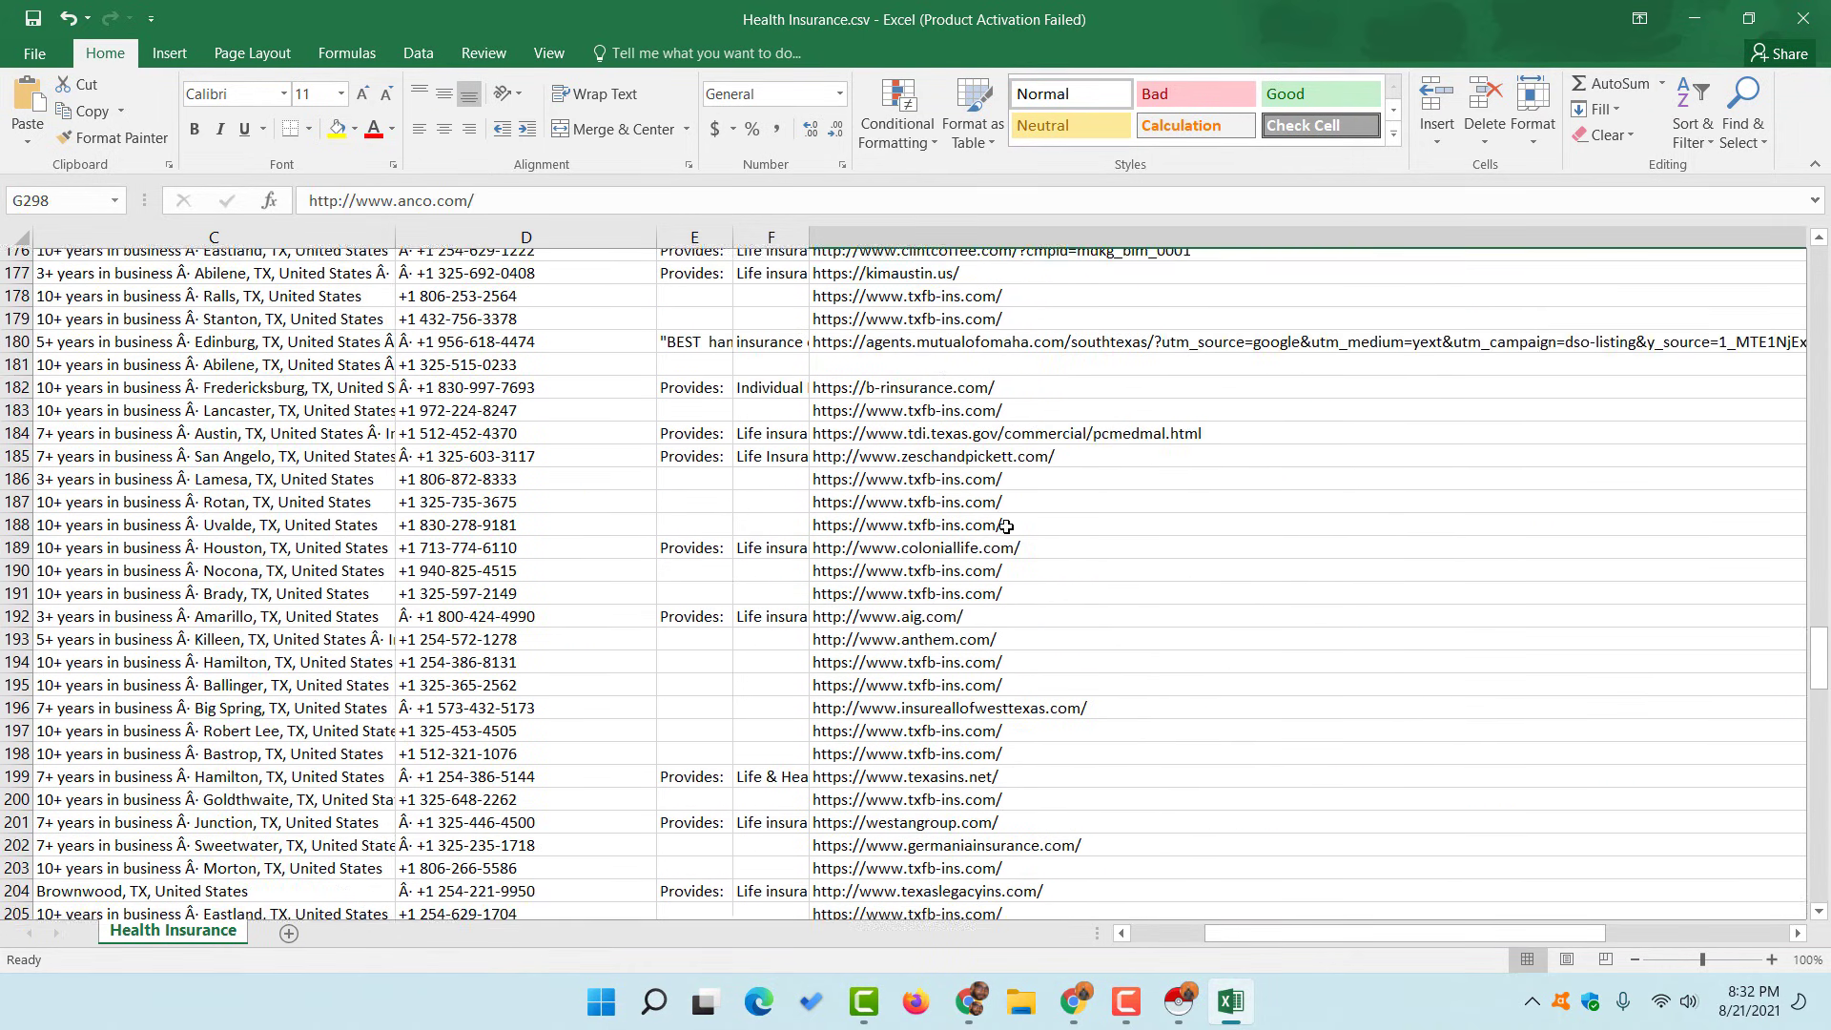
{"action": "scroll", "coordinate": [1078, 566], "scroll_direction": "up", "scroll_amount": 20}
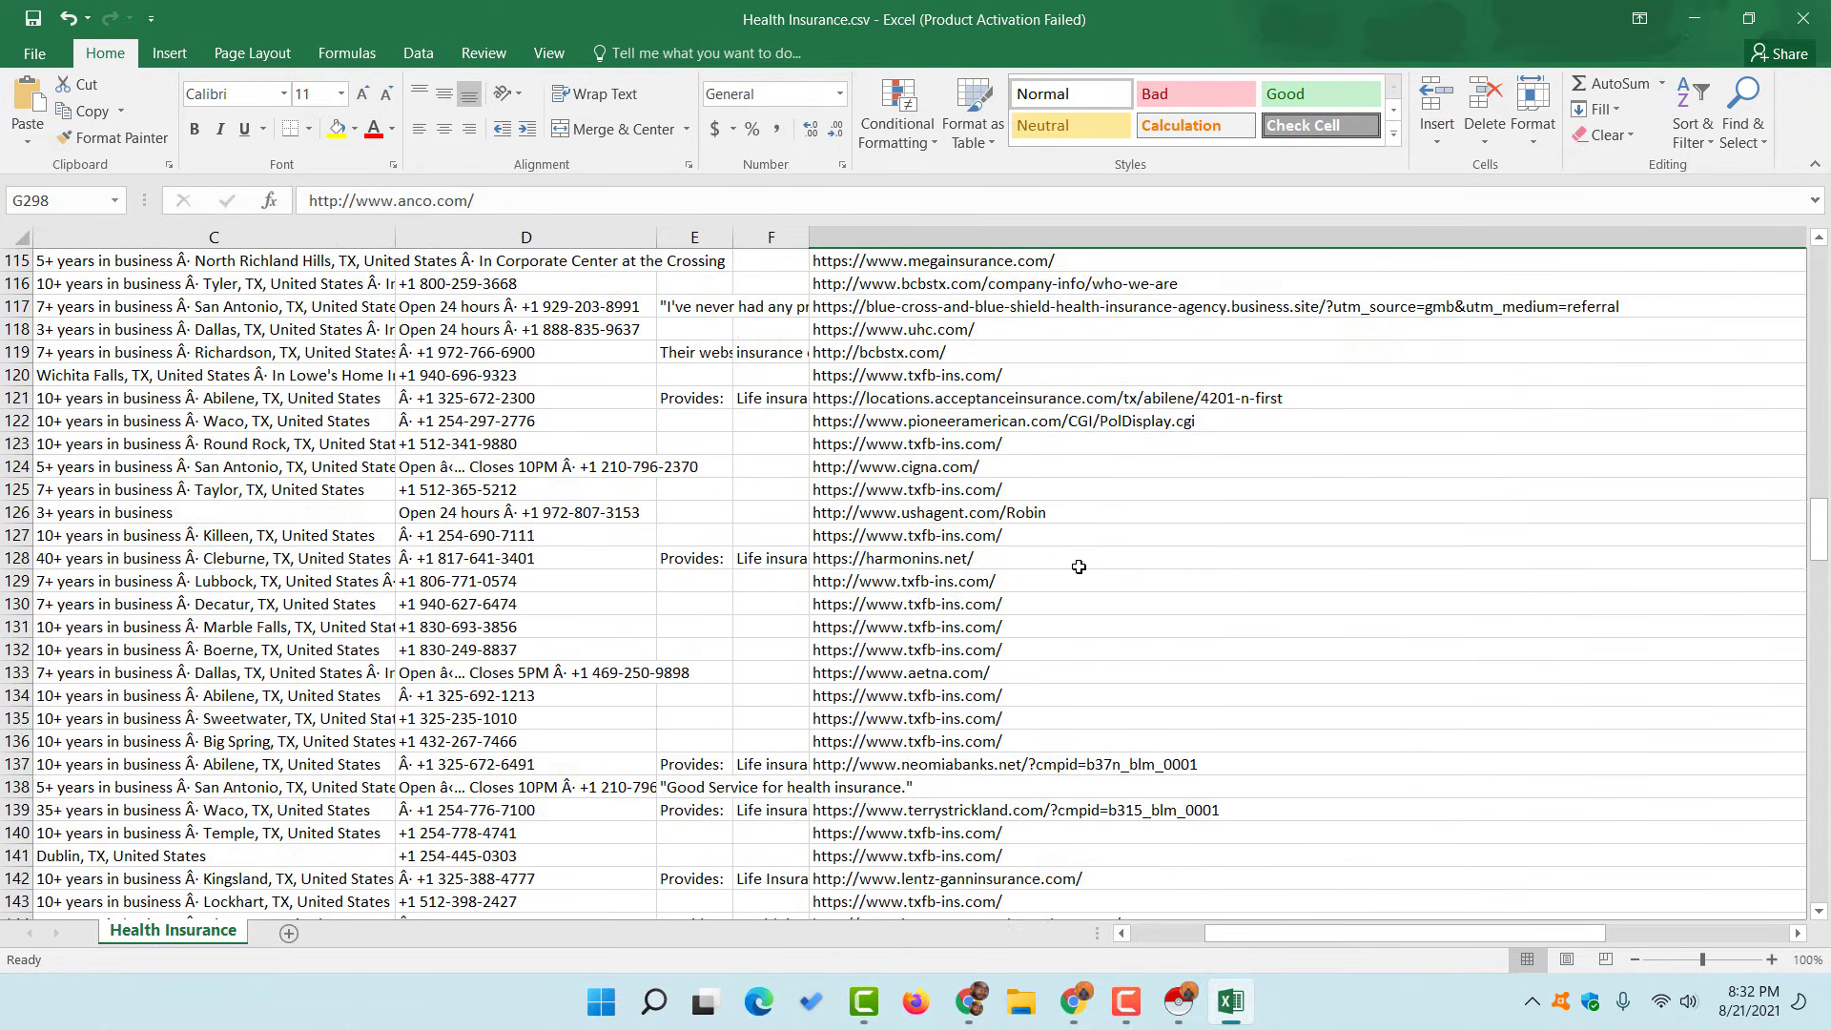
{"action": "scroll", "coordinate": [1078, 567], "scroll_direction": "up", "scroll_amount": 20}
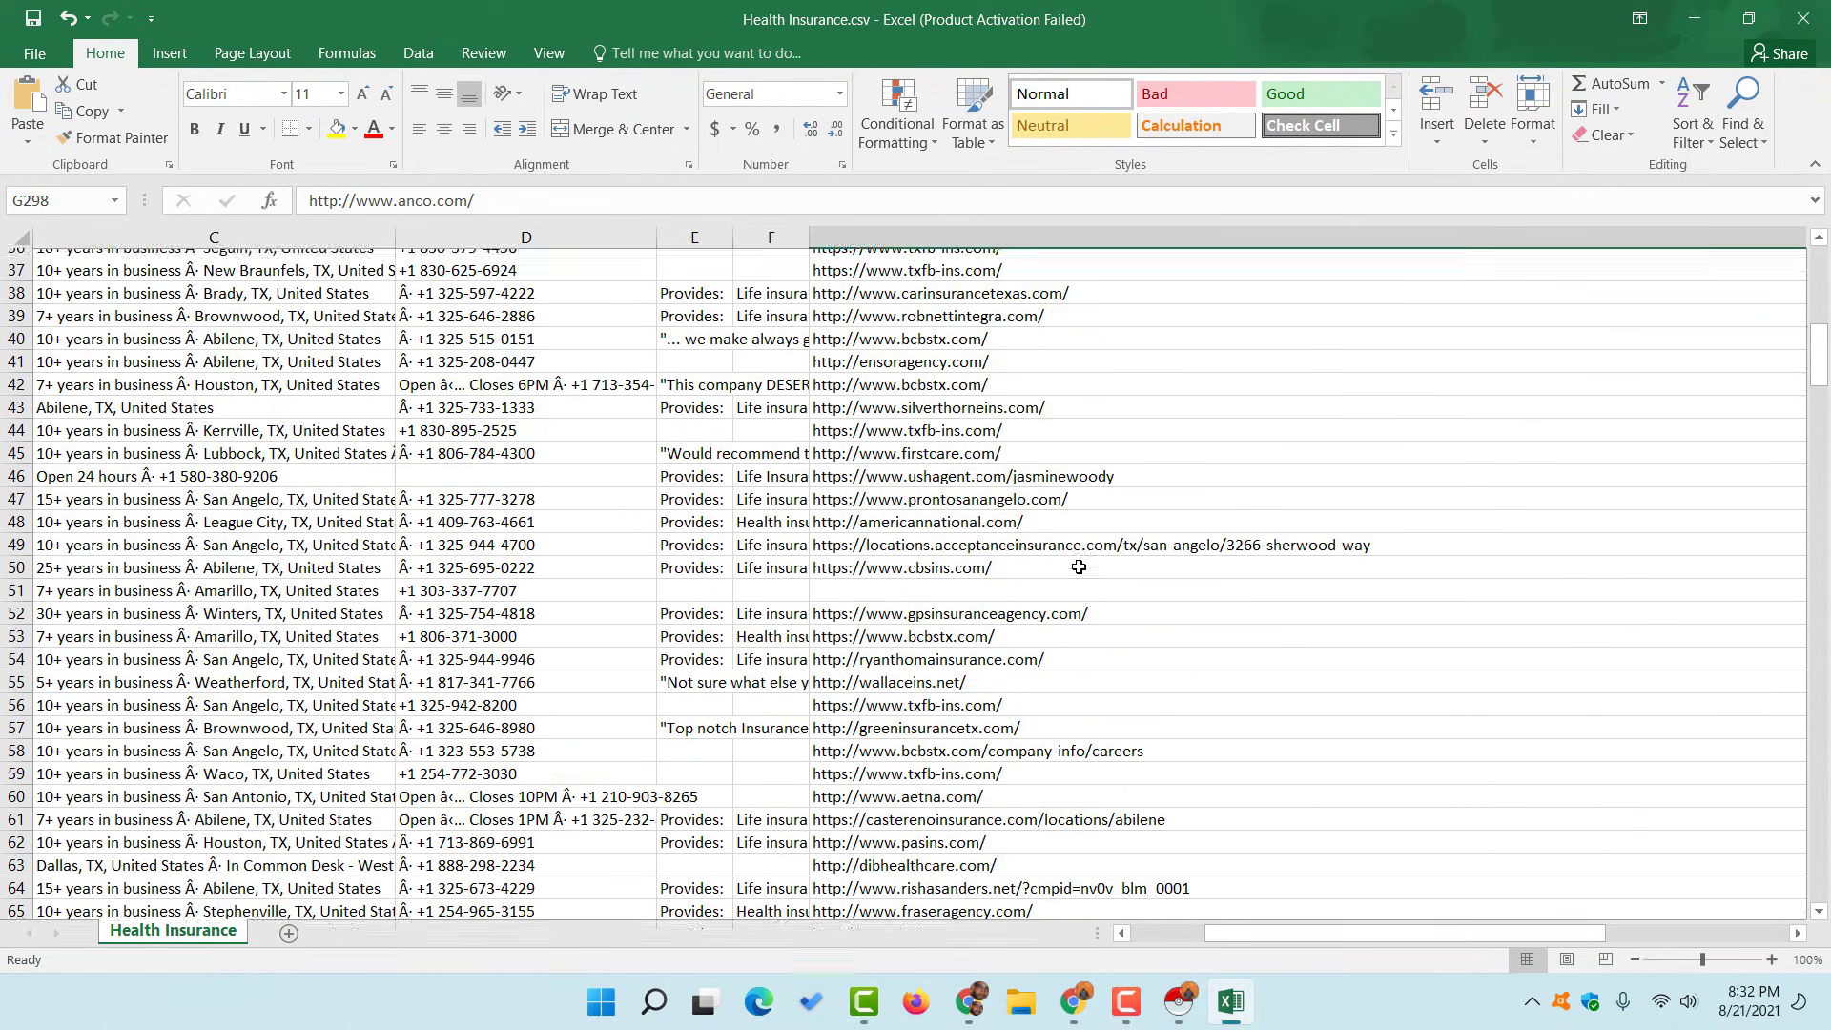
{"action": "scroll", "coordinate": [1078, 566], "scroll_direction": "up", "scroll_amount": 3}
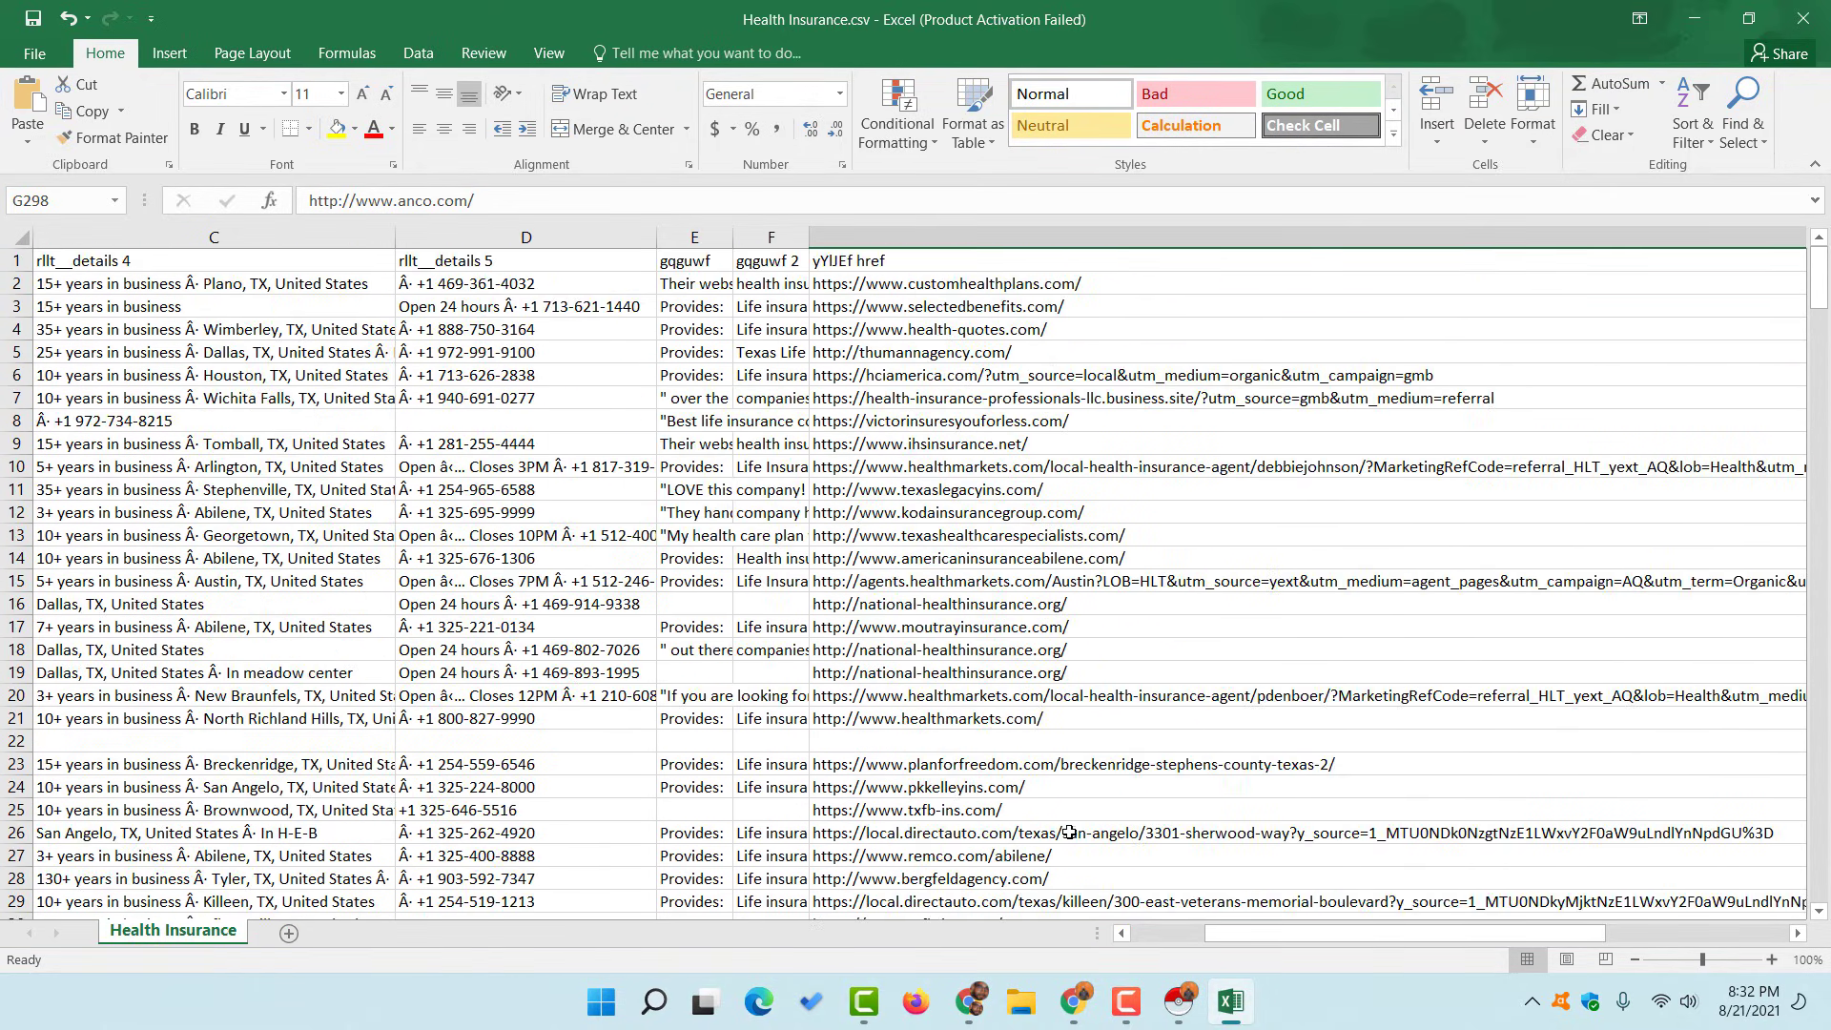
{"action": "left_click", "coordinate": [1075, 1006]}
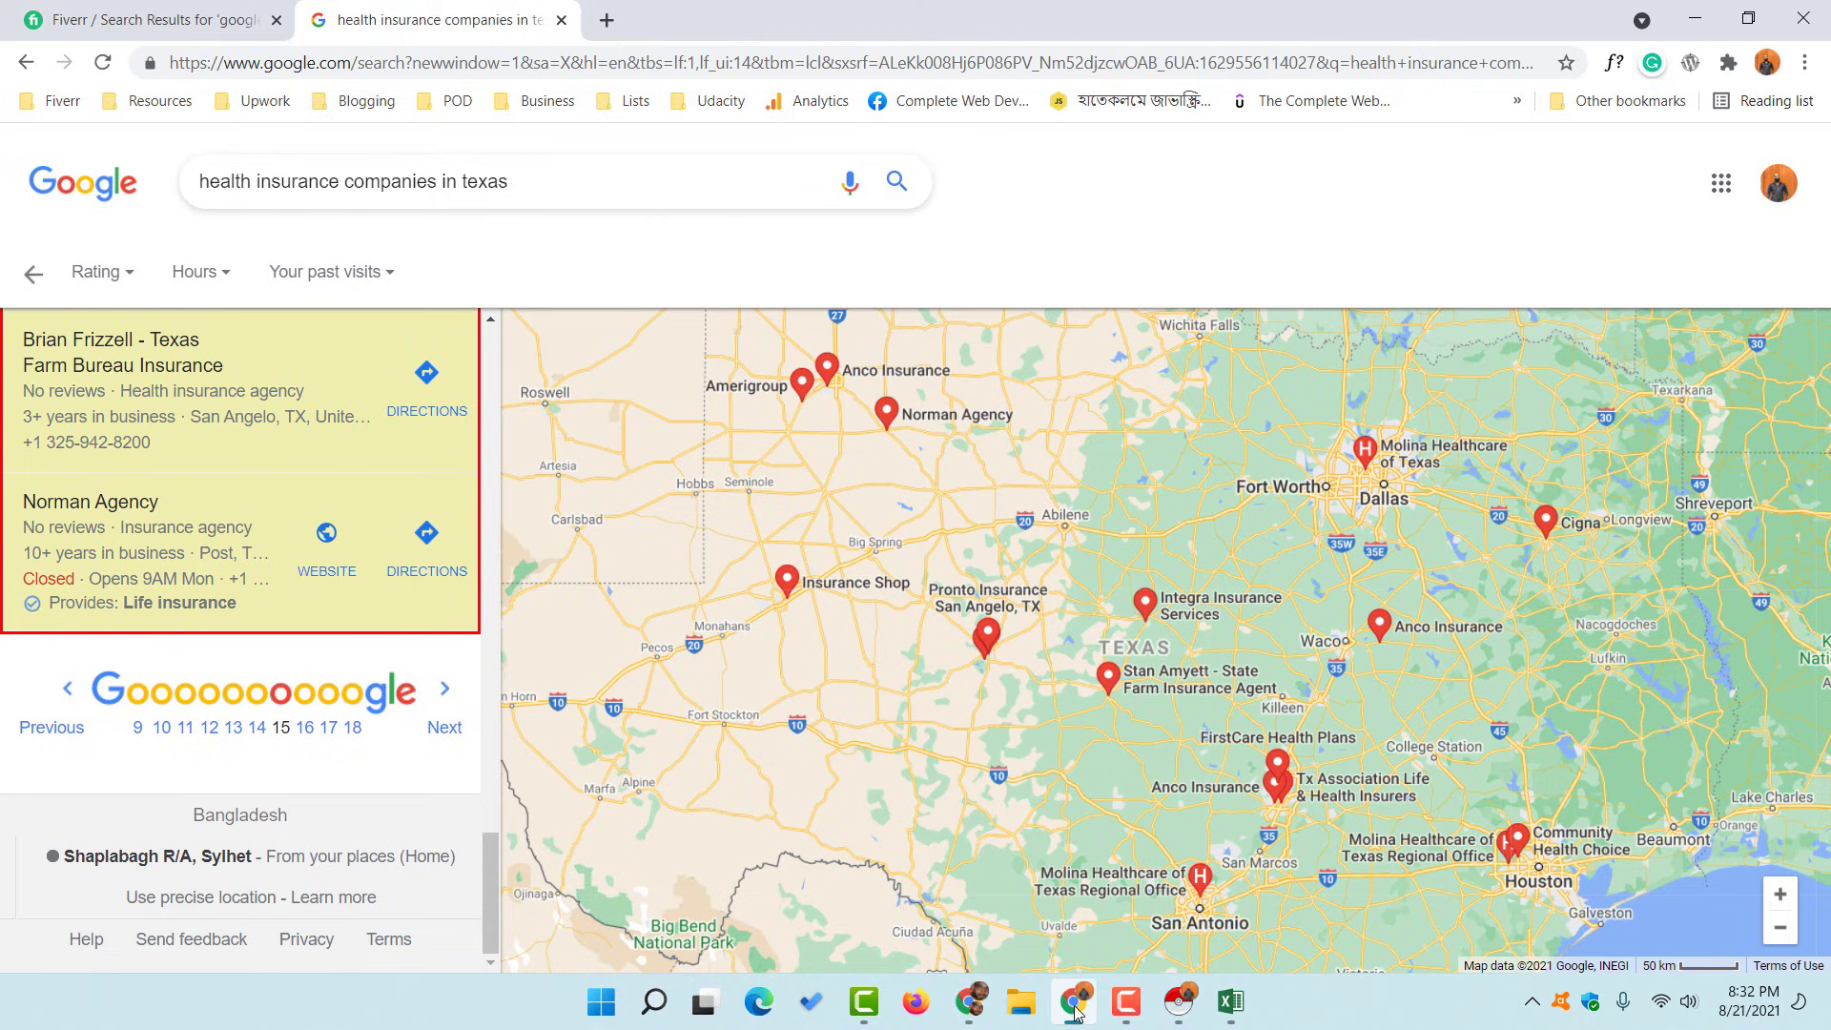